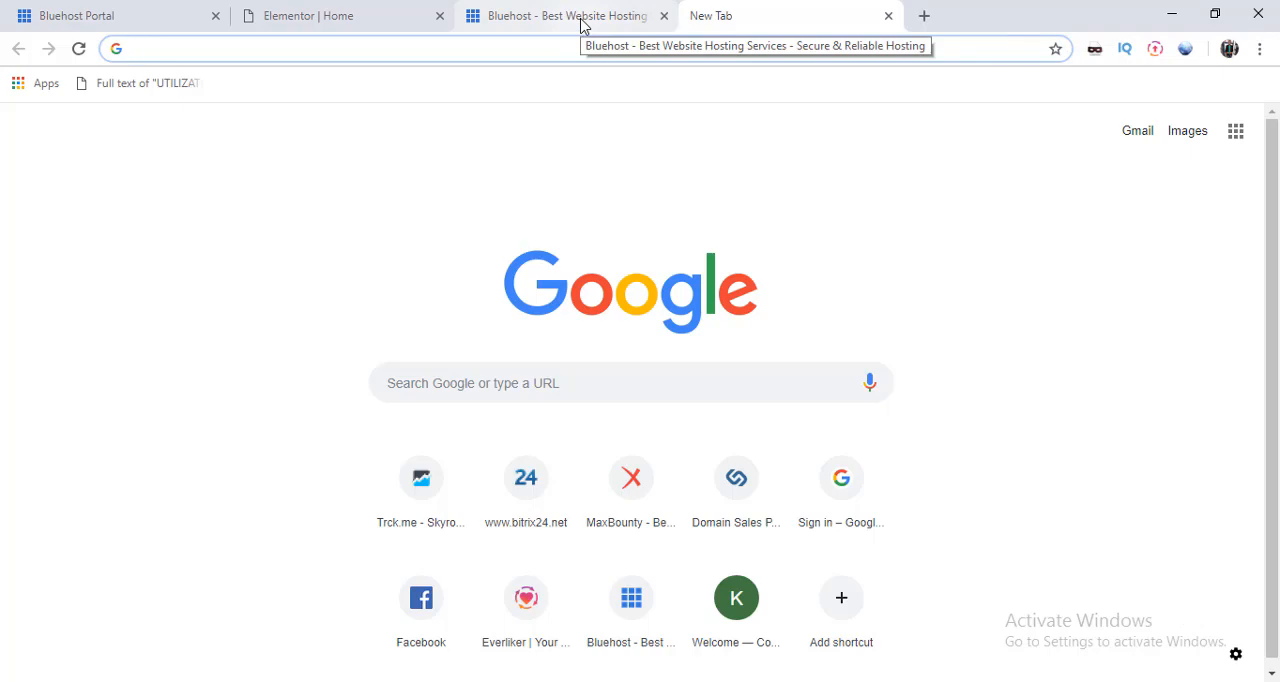
Step: Start a web hosting sign-up on the Bluehost site and select the Plus plan after comparing the plans
click(583, 25)
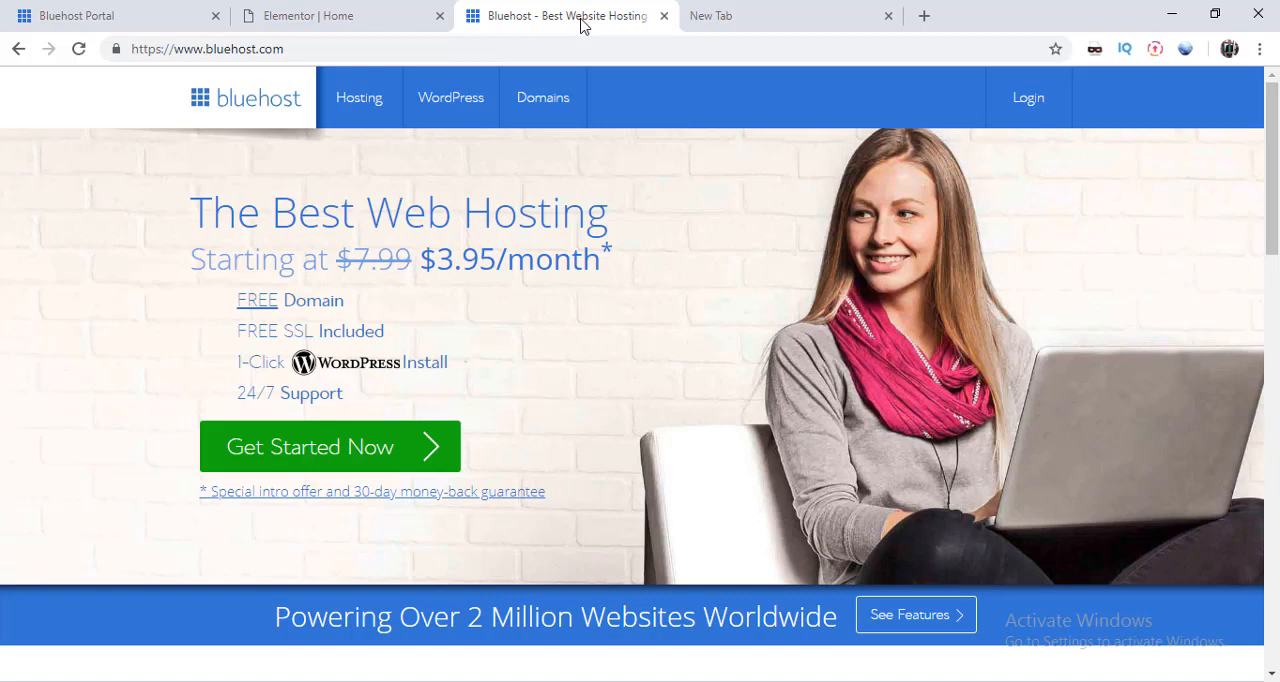
click(403, 455)
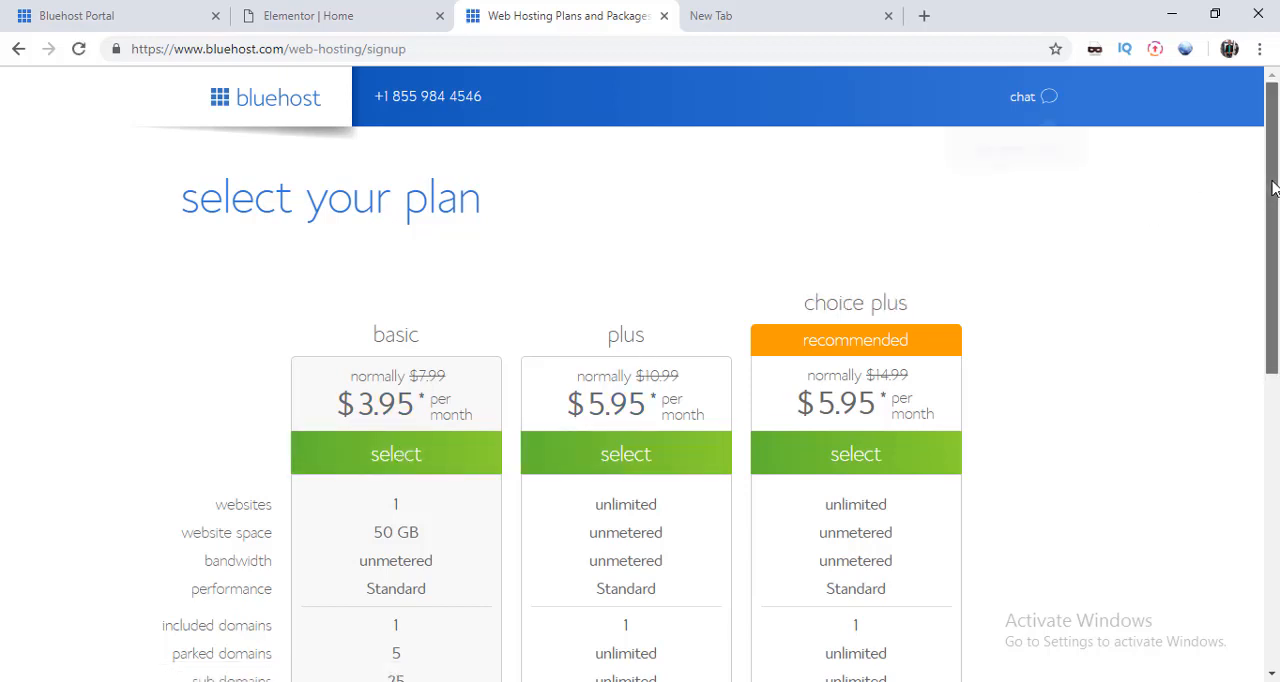
drag(1273, 188, 1273, 318)
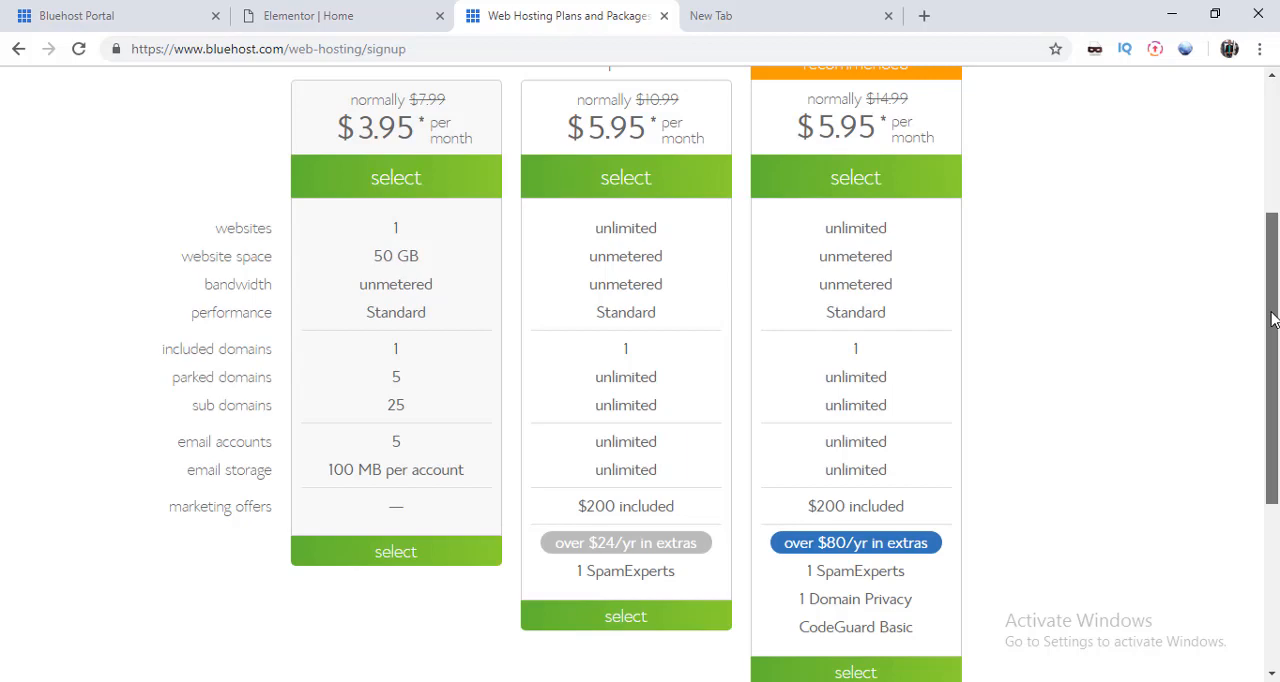
drag(1273, 318, 1278, 277)
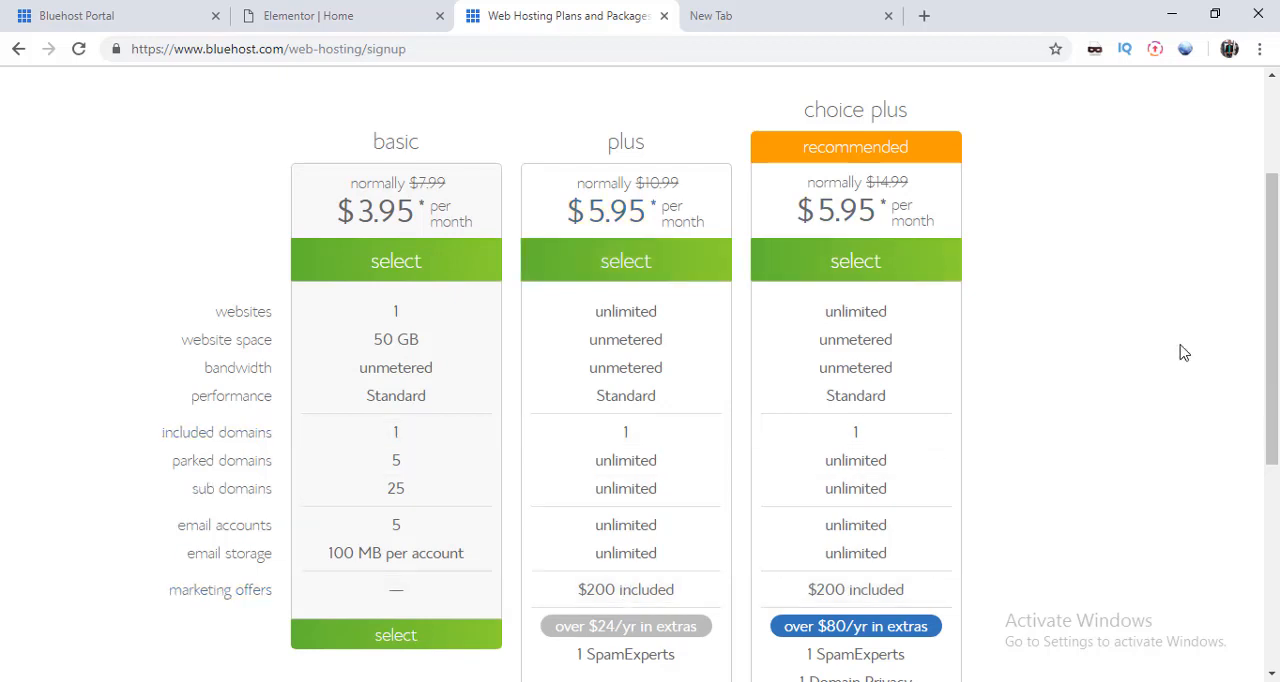
mouse_move(1277, 337)
mouse_down()
mouse_move(1277, 374)
mouse_move(1277, 277)
mouse_move(1258, 327)
mouse_up()
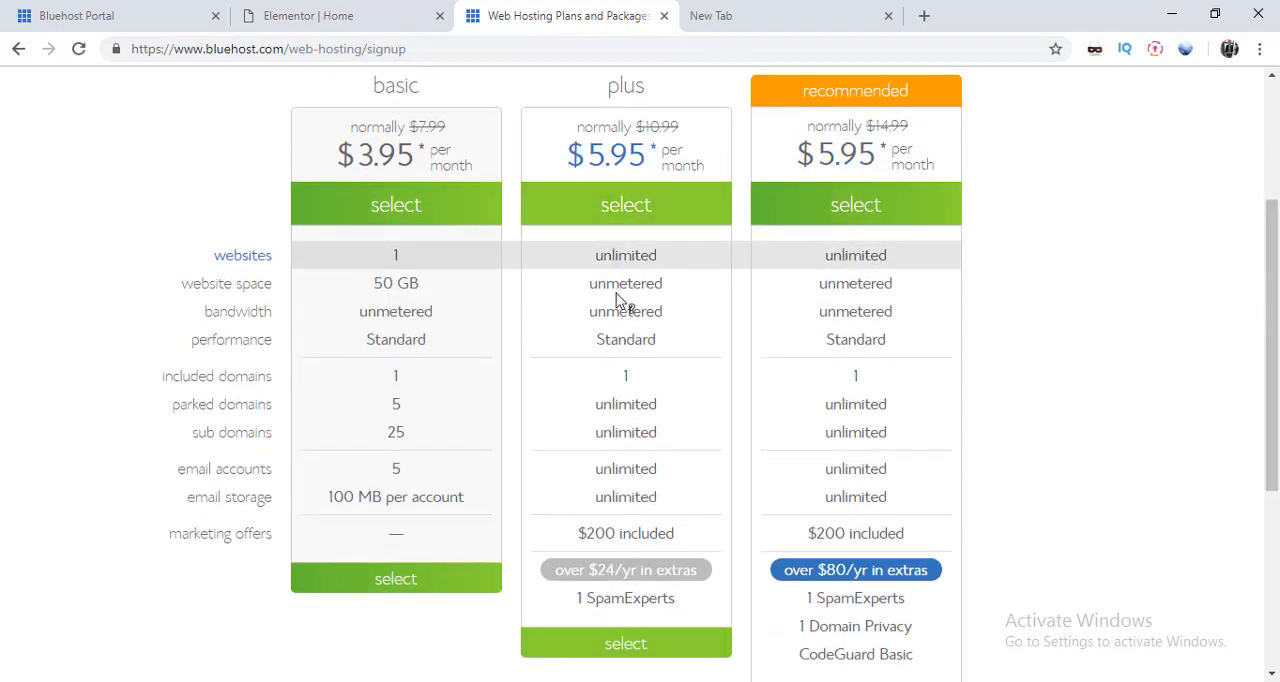
click(637, 648)
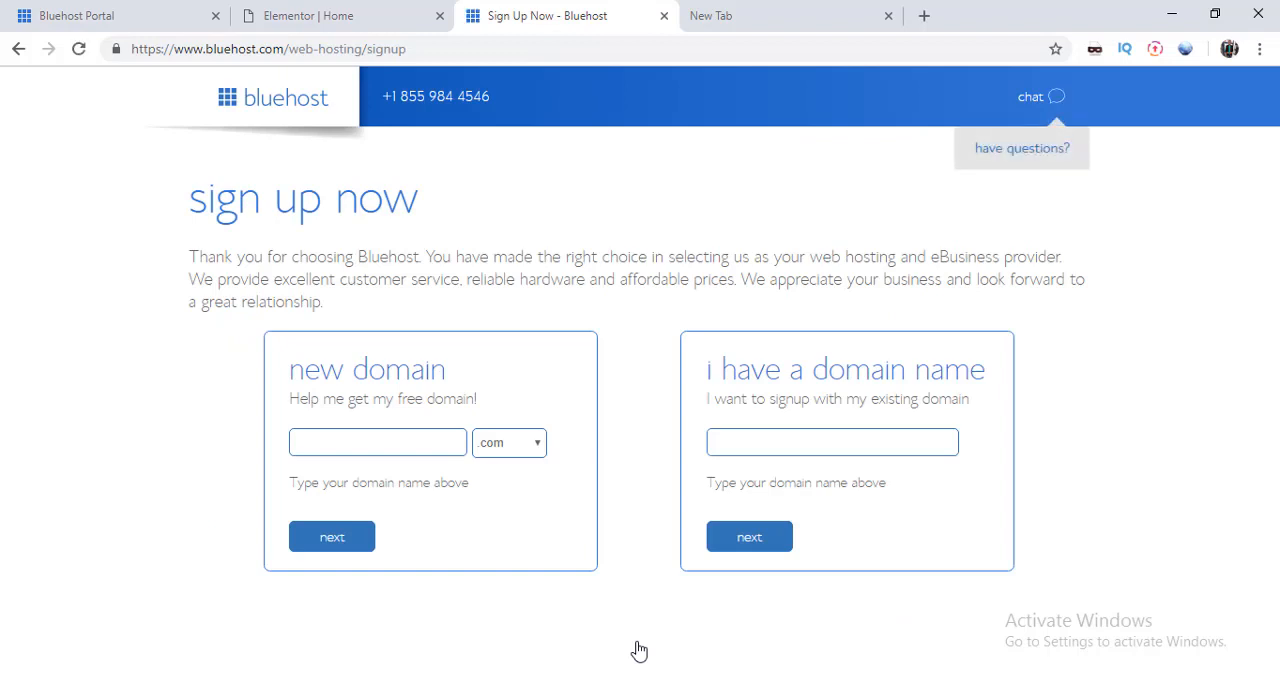
Step: Try to sign up with the new domain name ketodietingplan using the .com extension
click(333, 447)
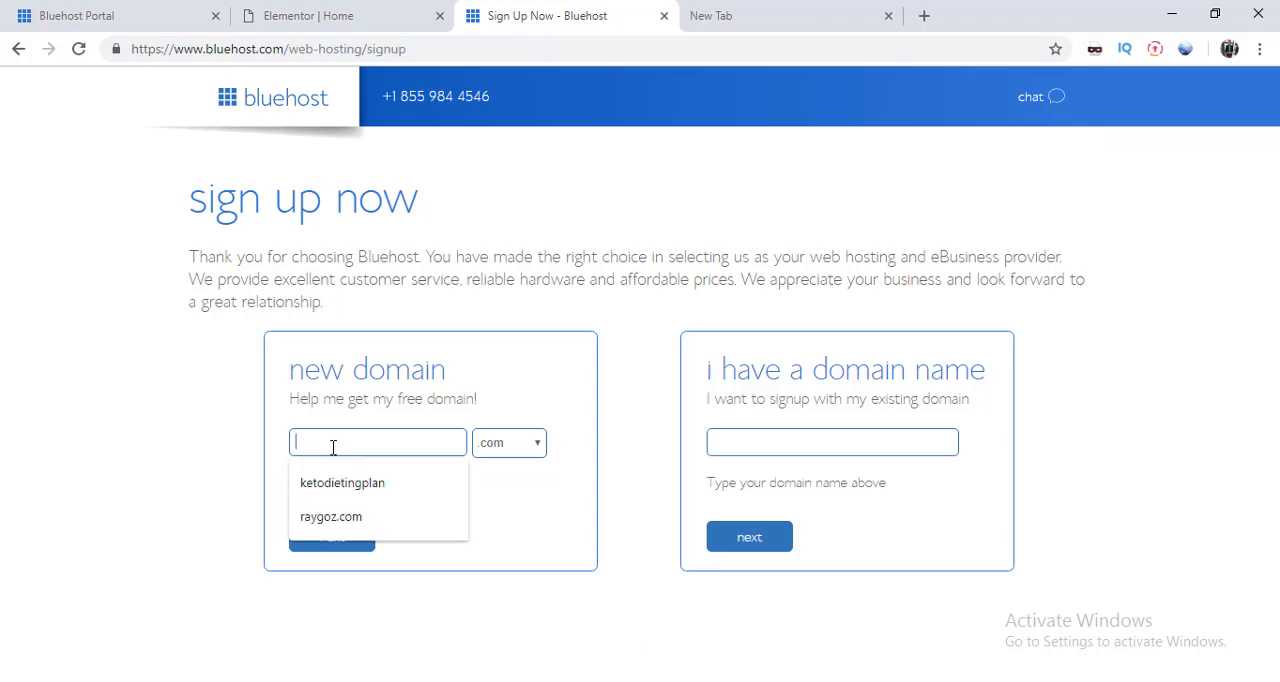
text(ketodietin)
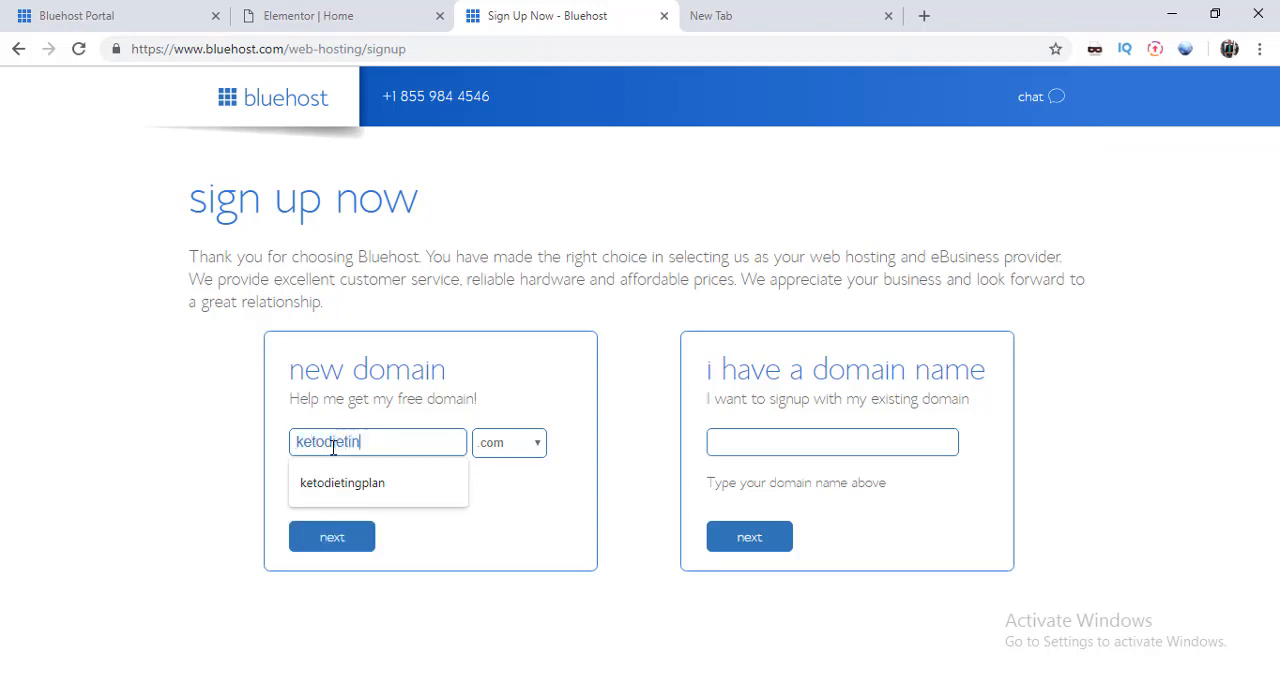
text(gplan)
click(358, 545)
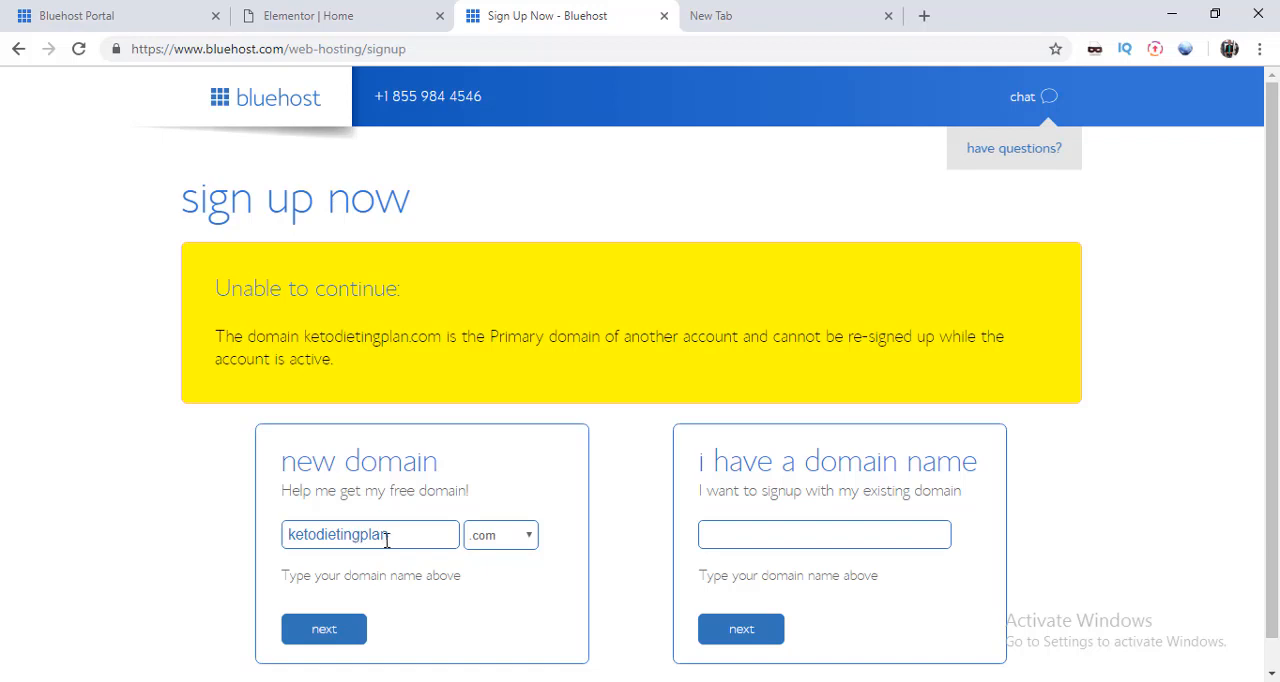
Step: Change the new domain name to ketodietingplanmenu with the .com extension and proceed to account creation
click(390, 538)
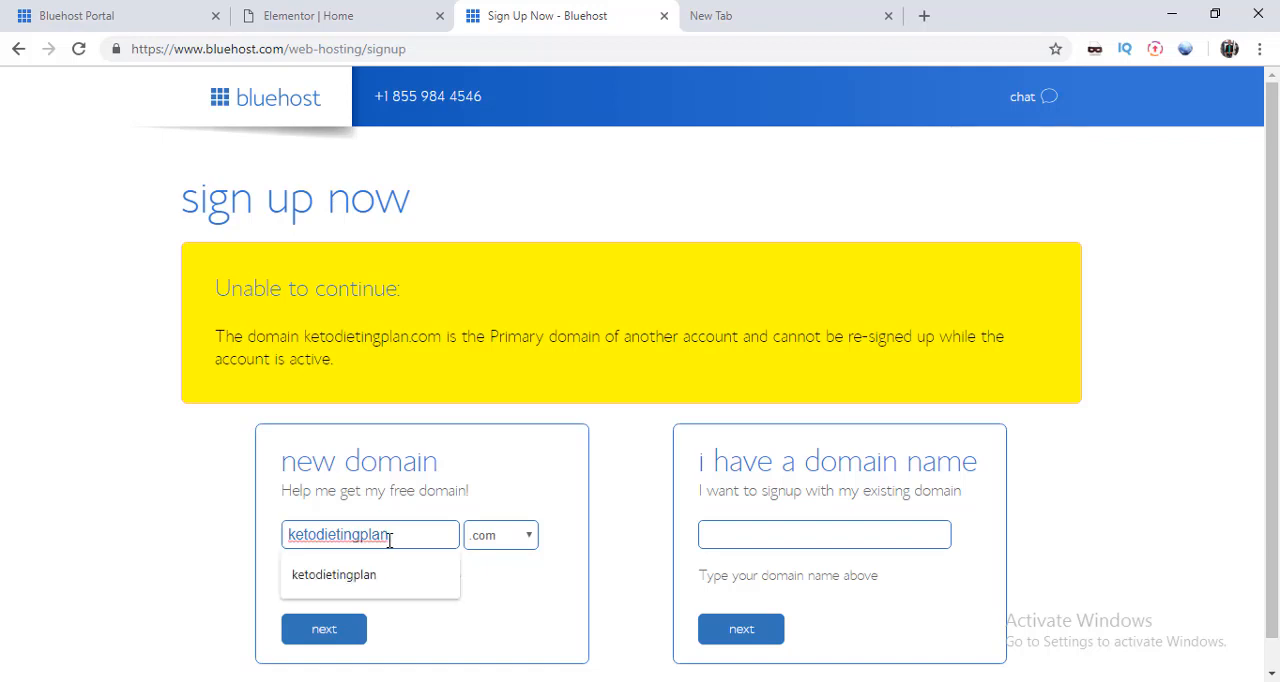
text(n)
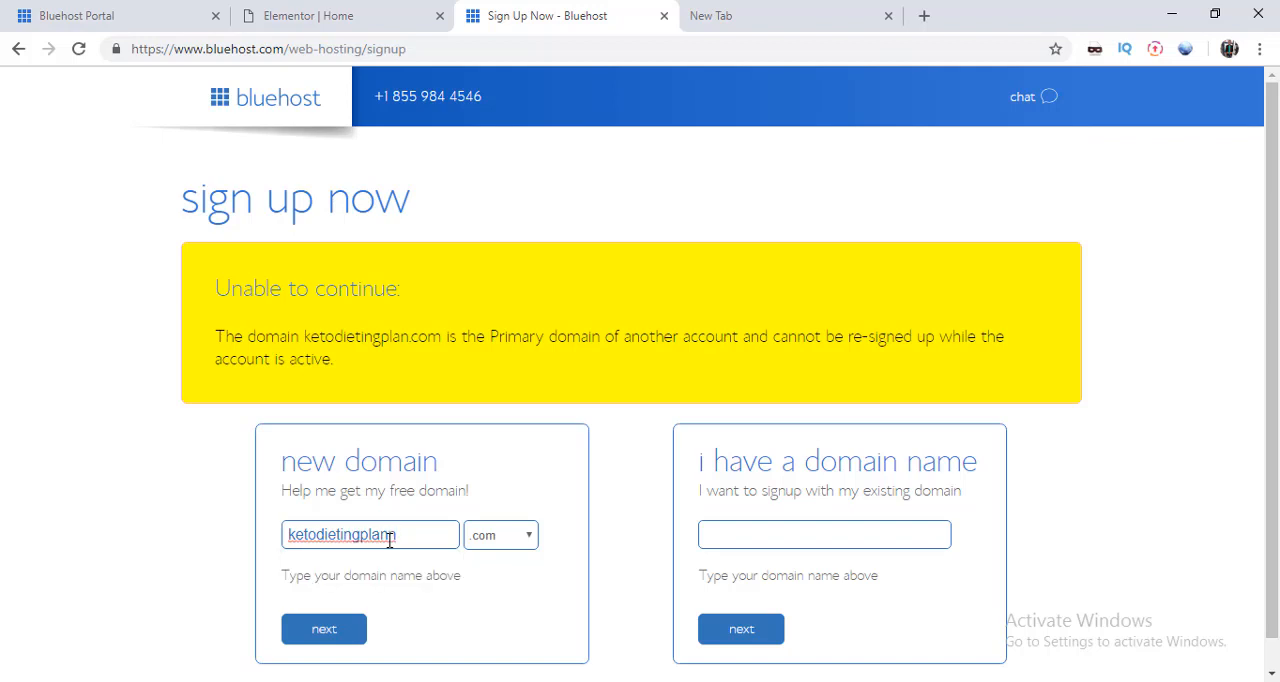
key(BackSpace)
text(enu)
click(328, 636)
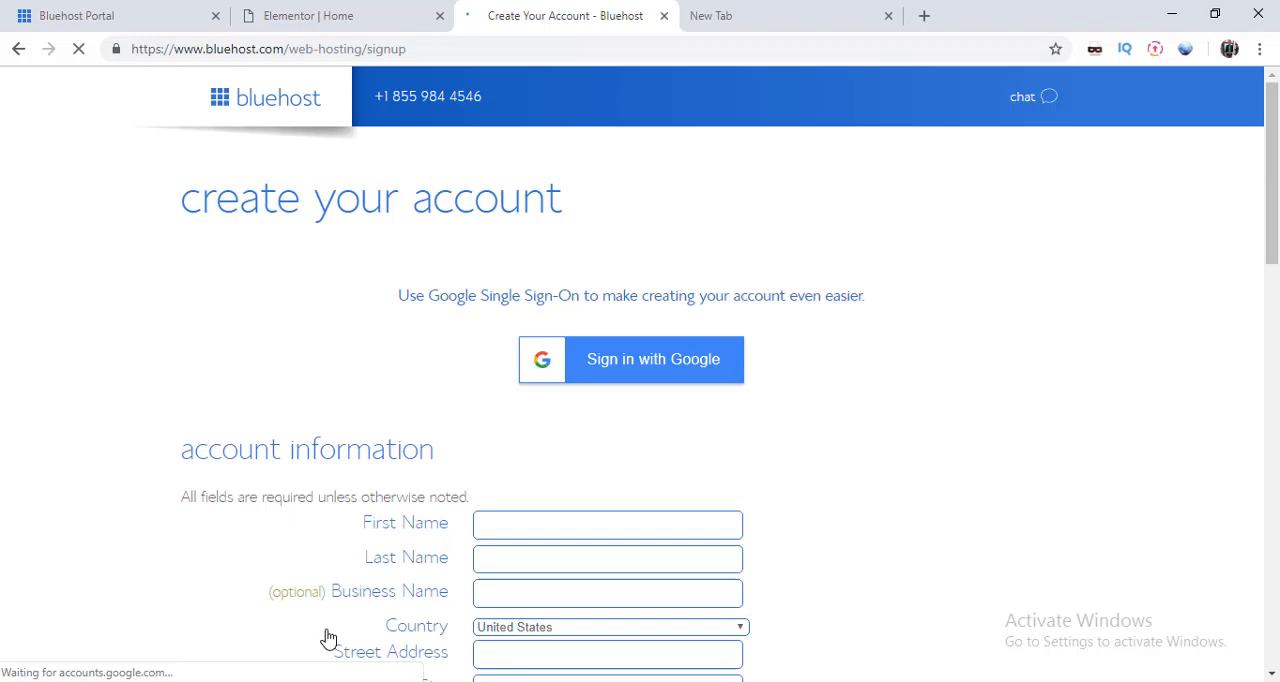
Step: Enter the customer's first name and last name in the account information
click(516, 530)
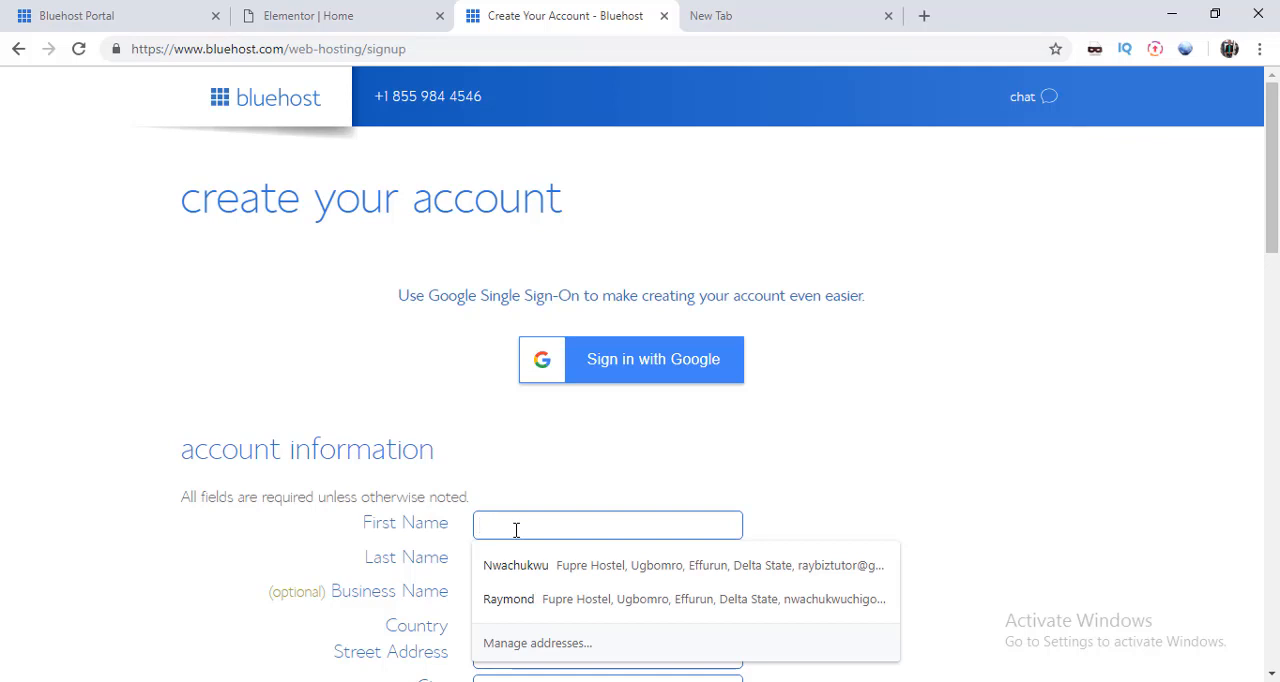
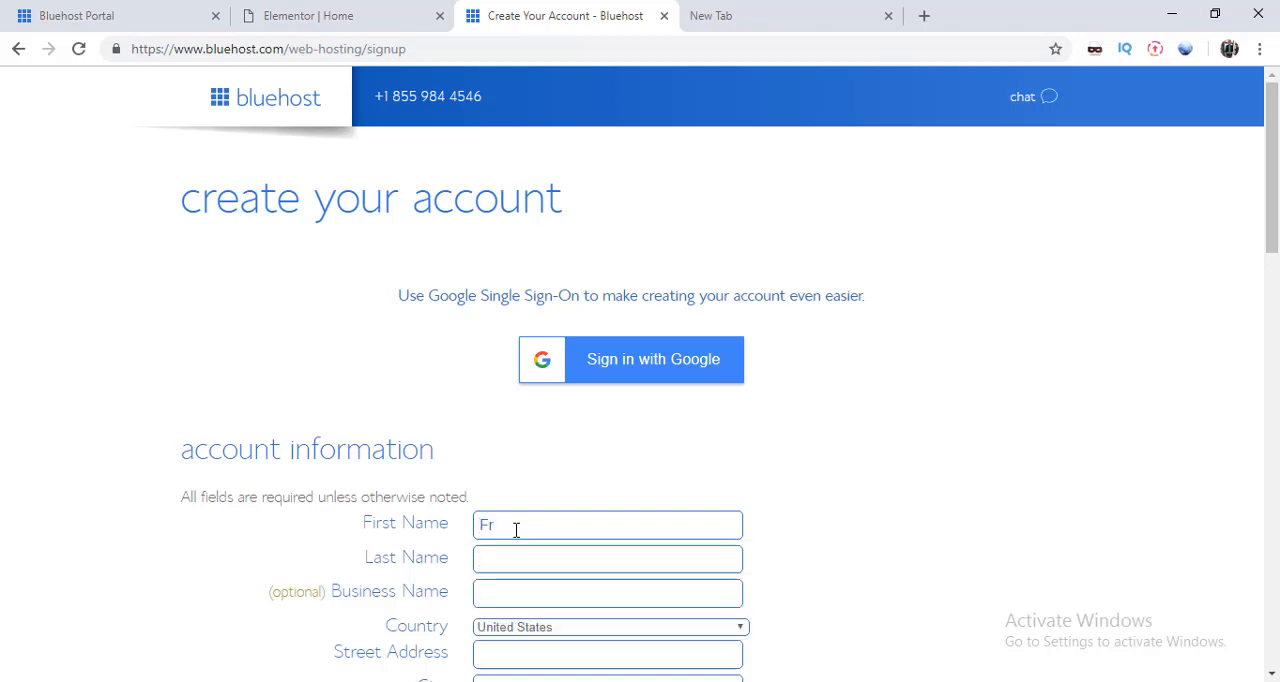
click(505, 557)
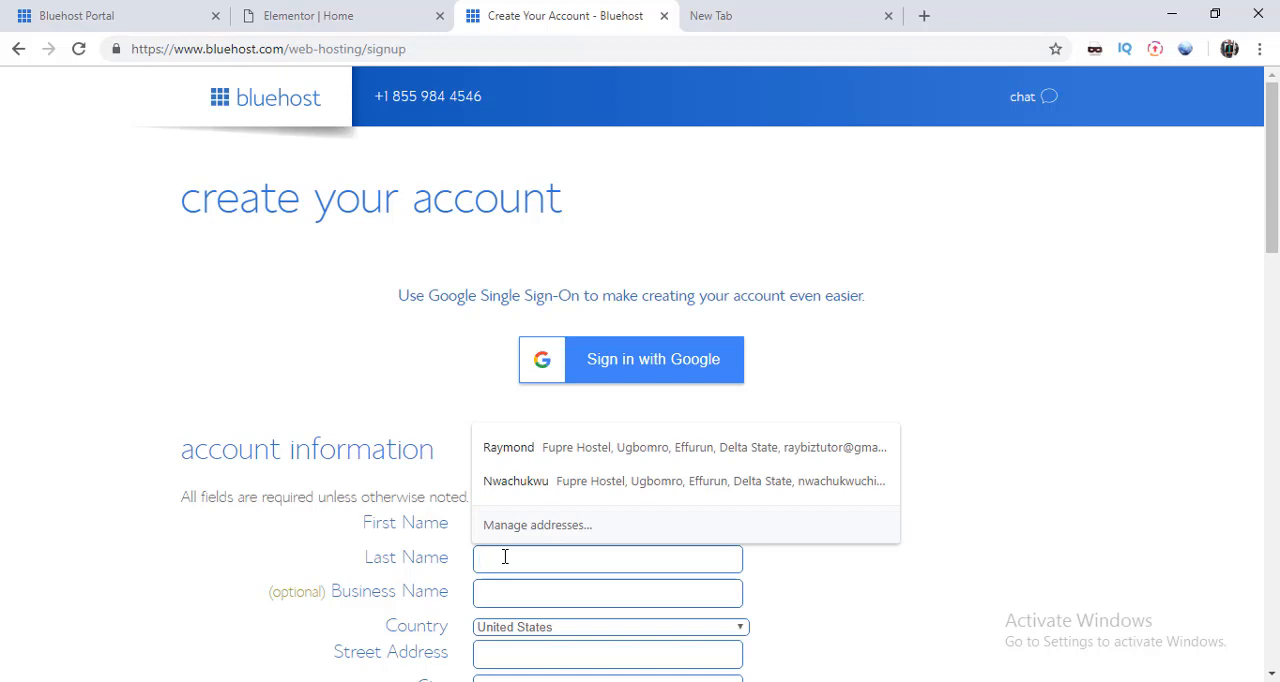
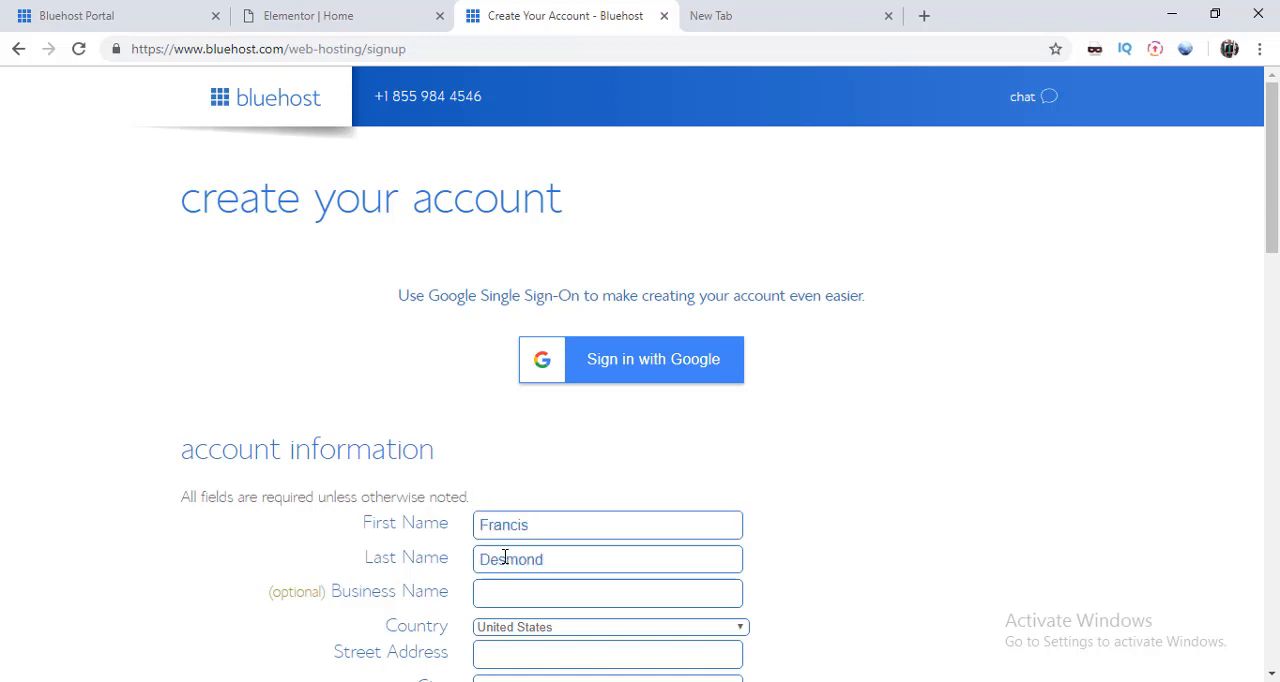
Step: Enter DesFranc as the business name and choose Nigeria as the country
click(499, 593)
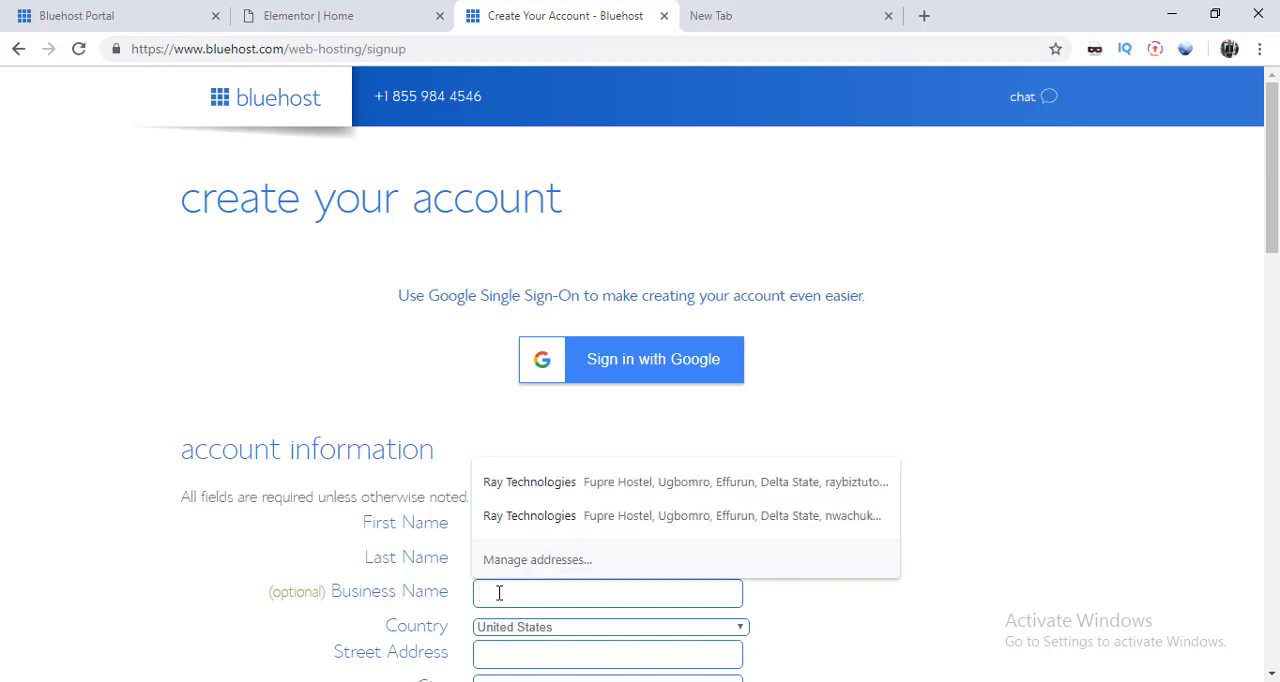
text(De)
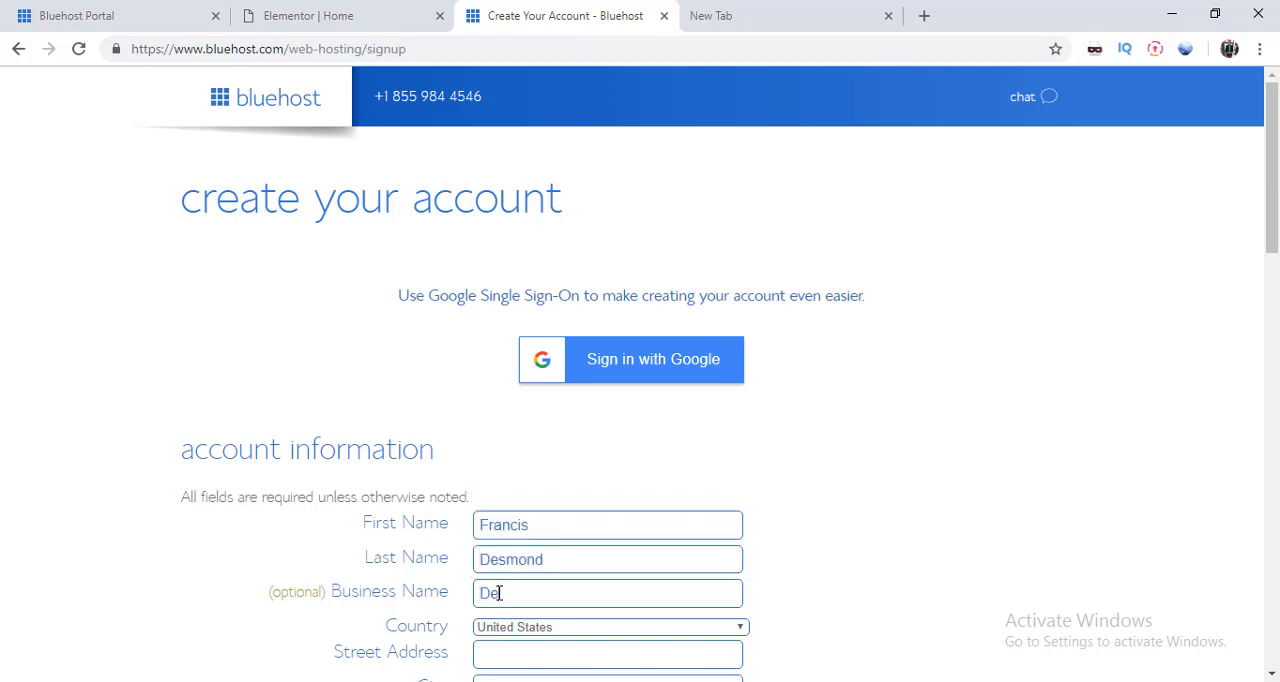
text(sFranc)
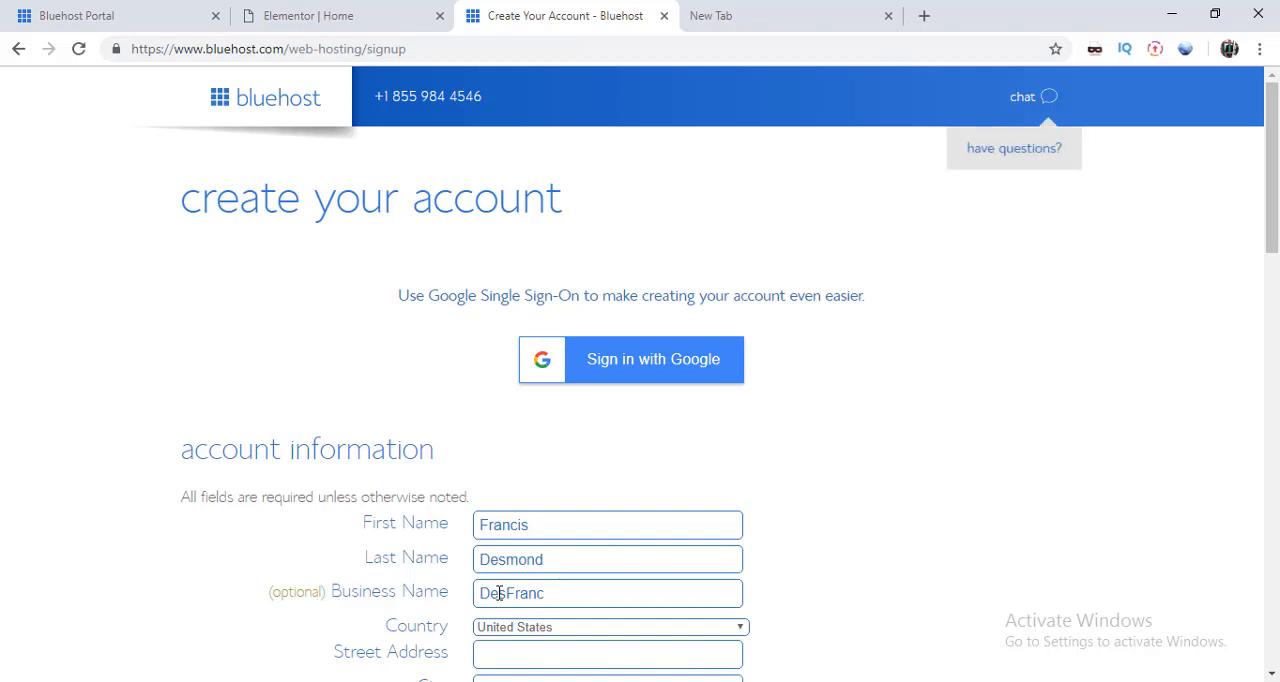
click(580, 632)
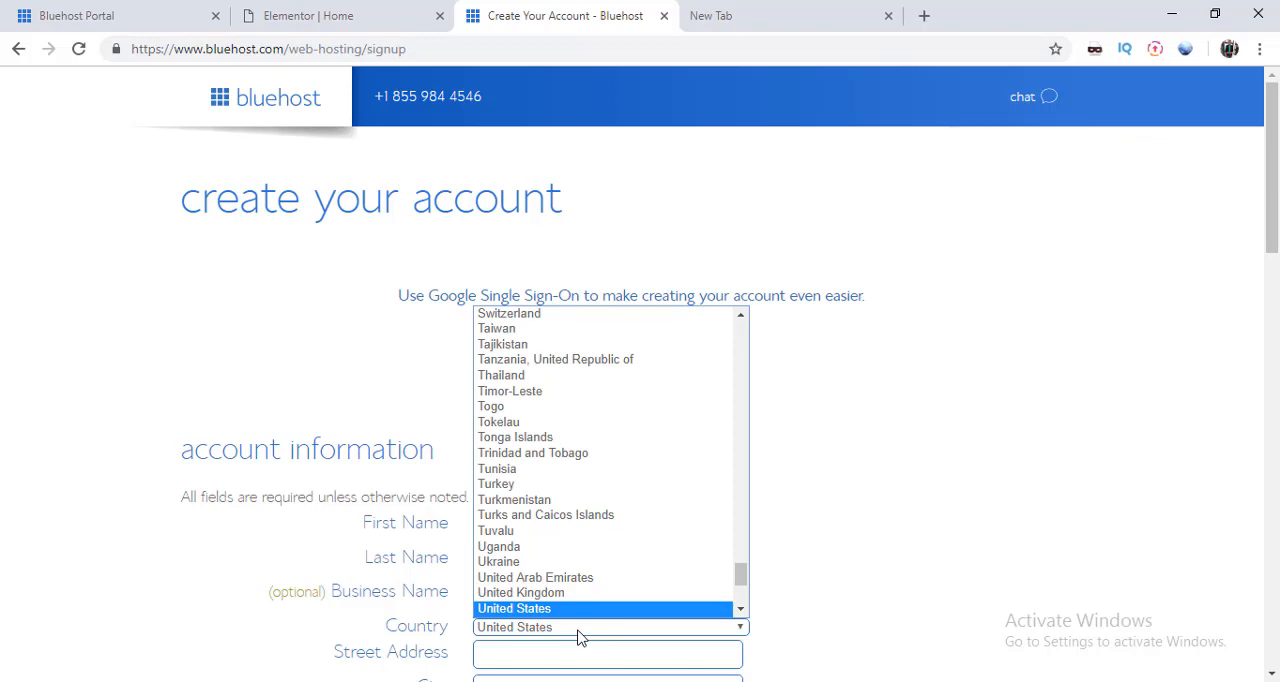
key(n)
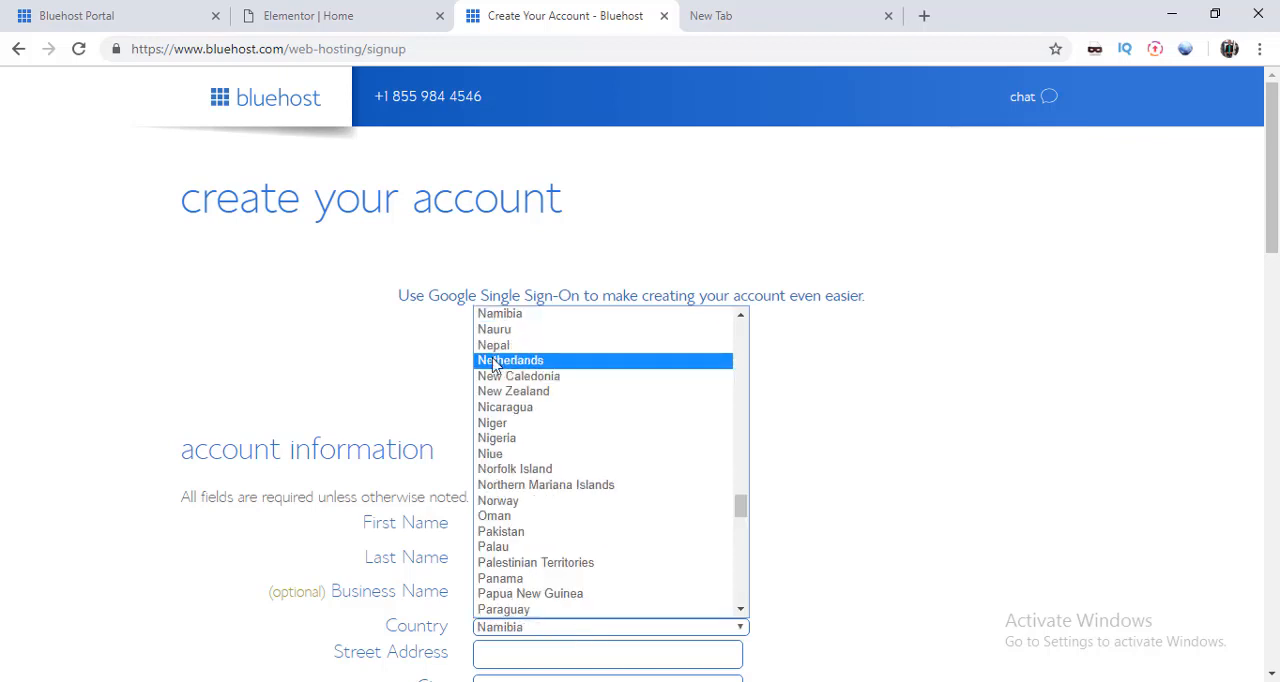
click(530, 440)
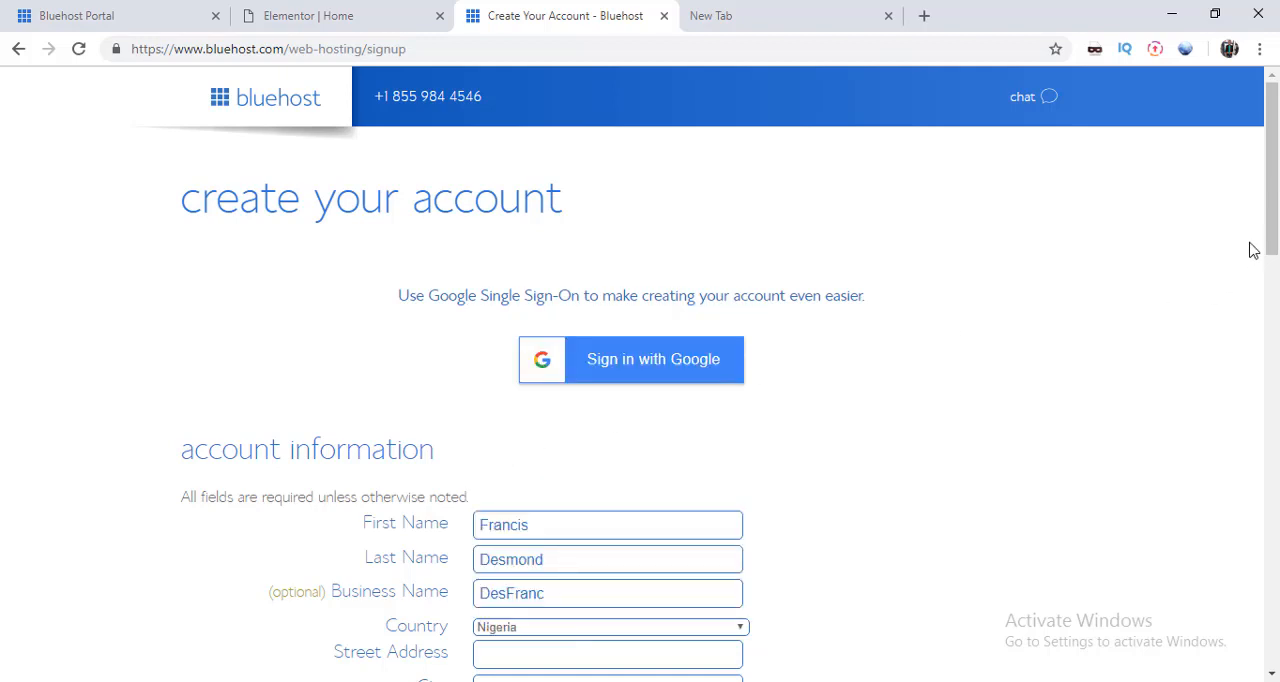
drag(1272, 250, 1272, 313)
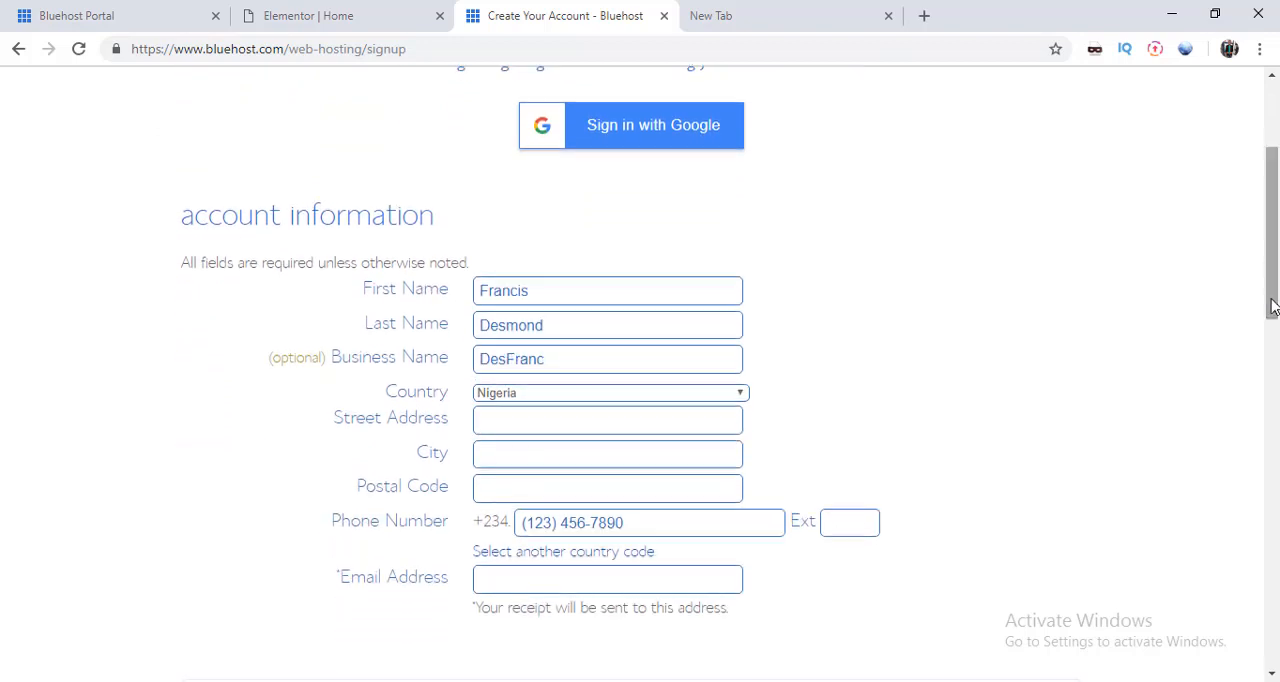
click(509, 418)
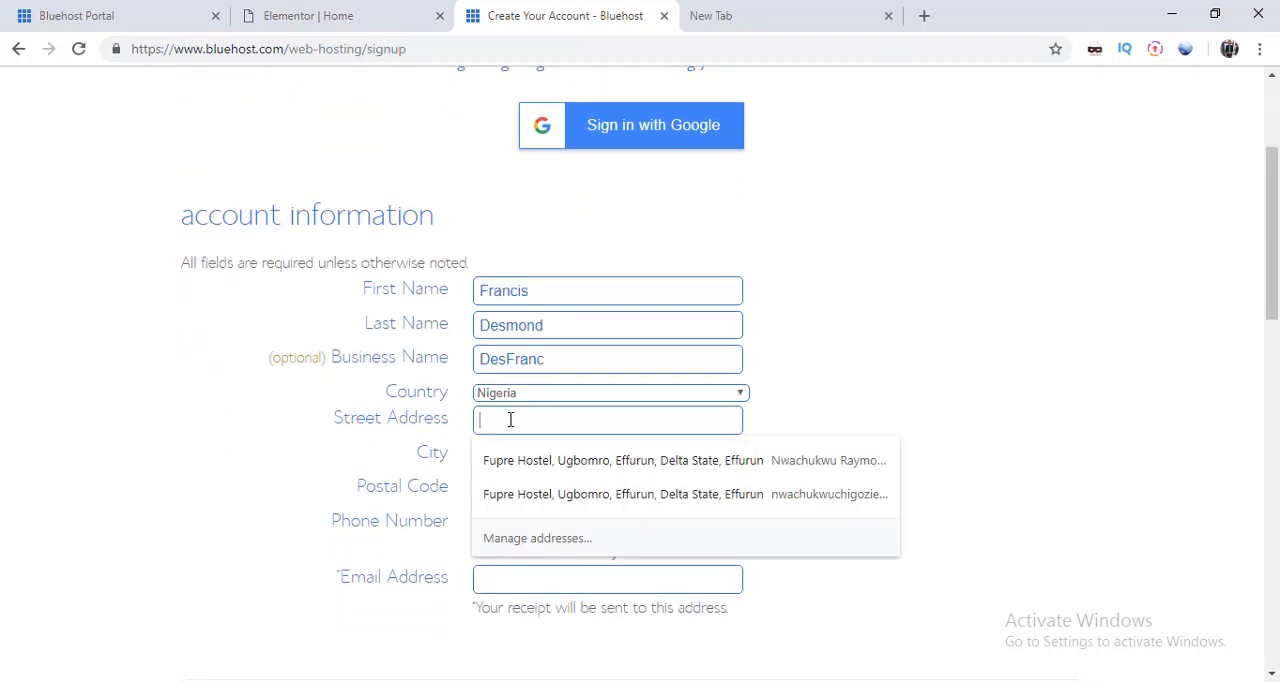
click(826, 433)
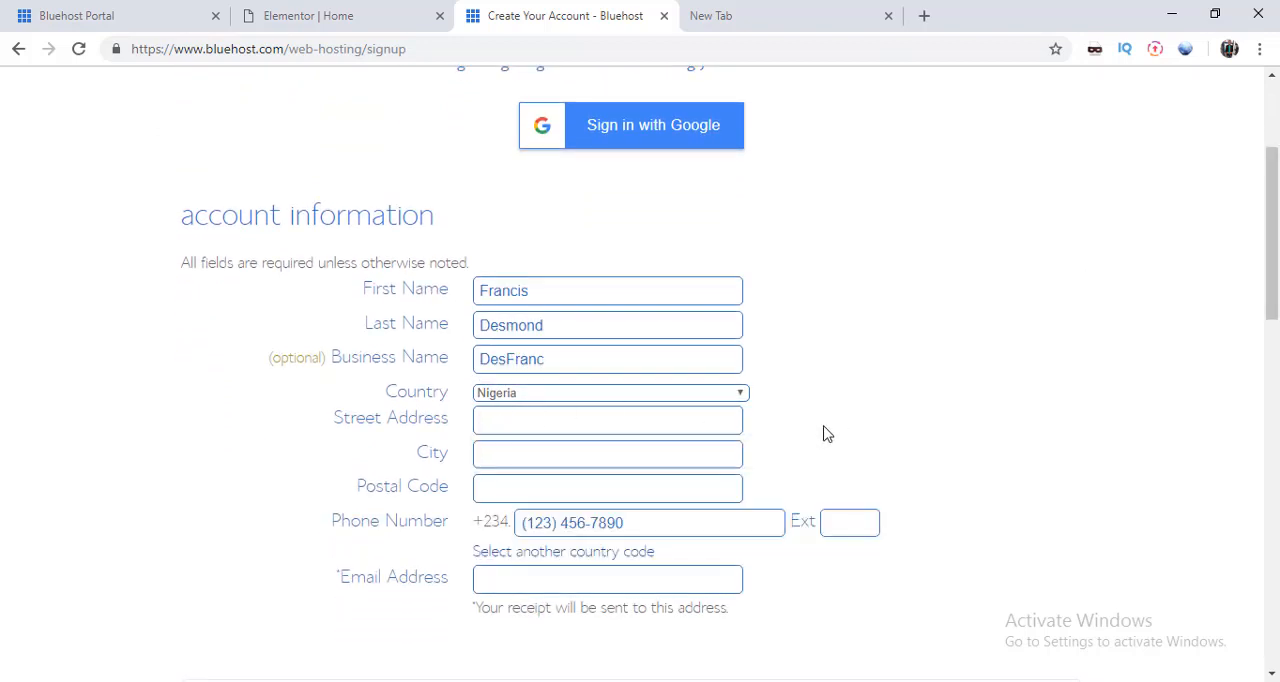
click(597, 494)
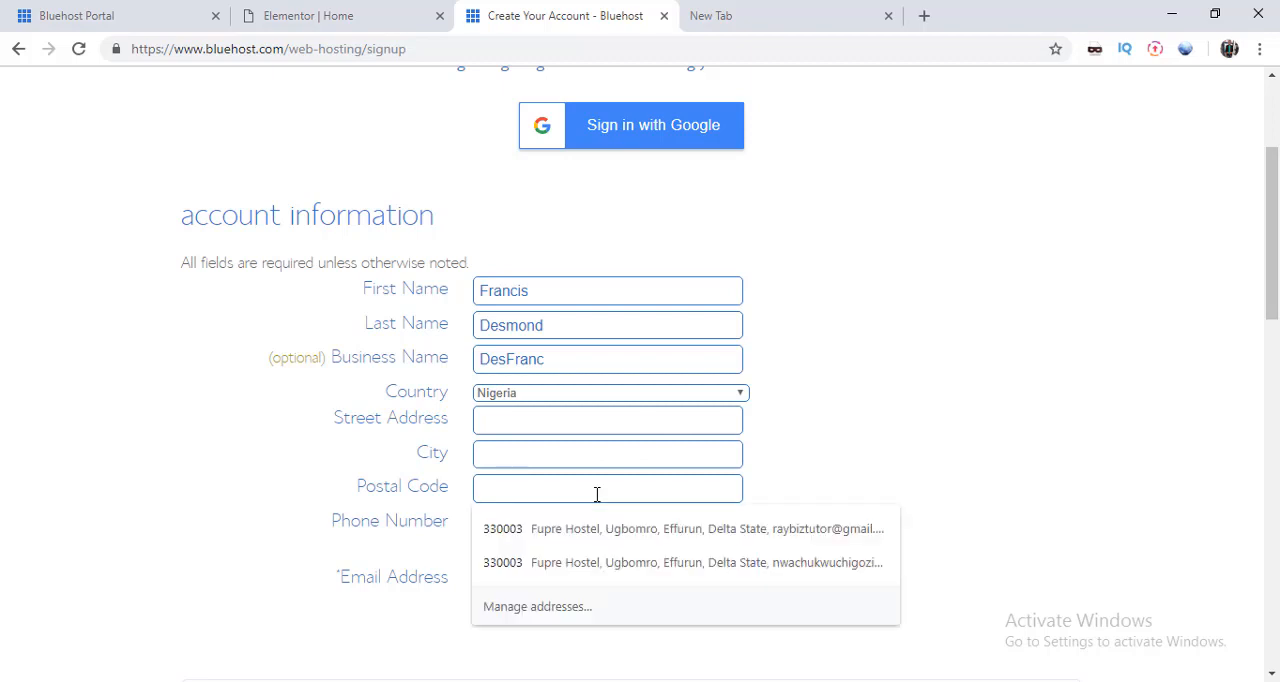
click(938, 484)
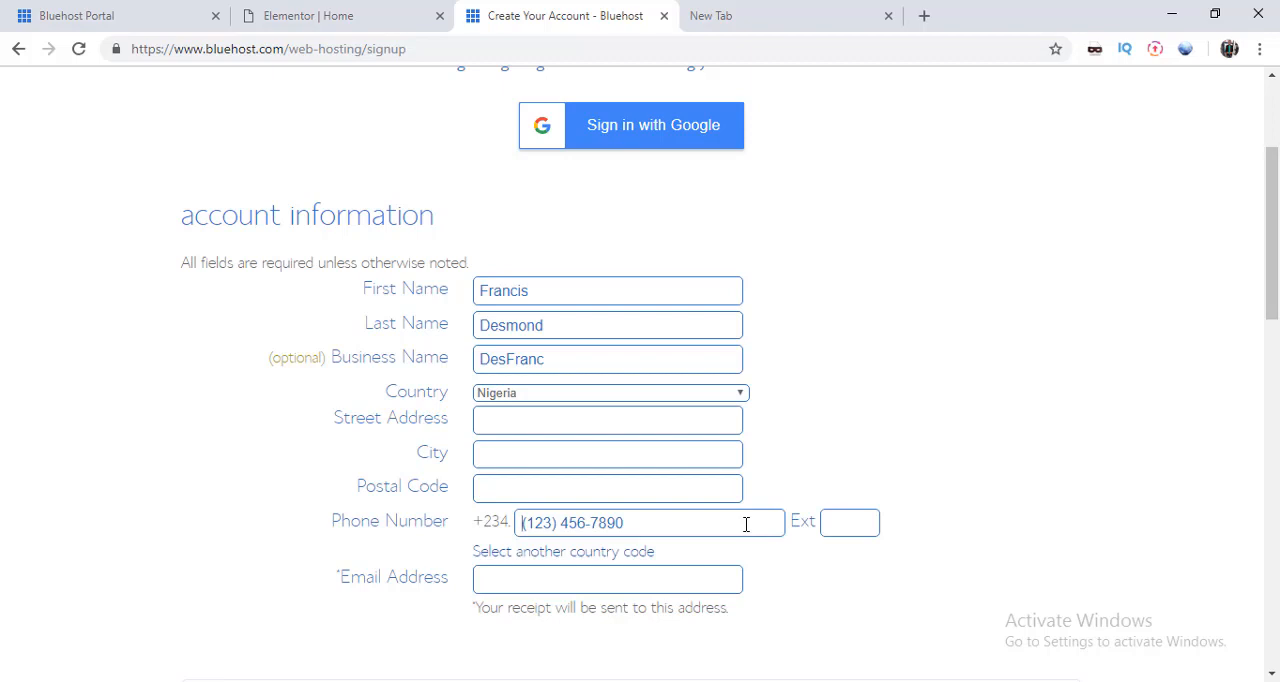
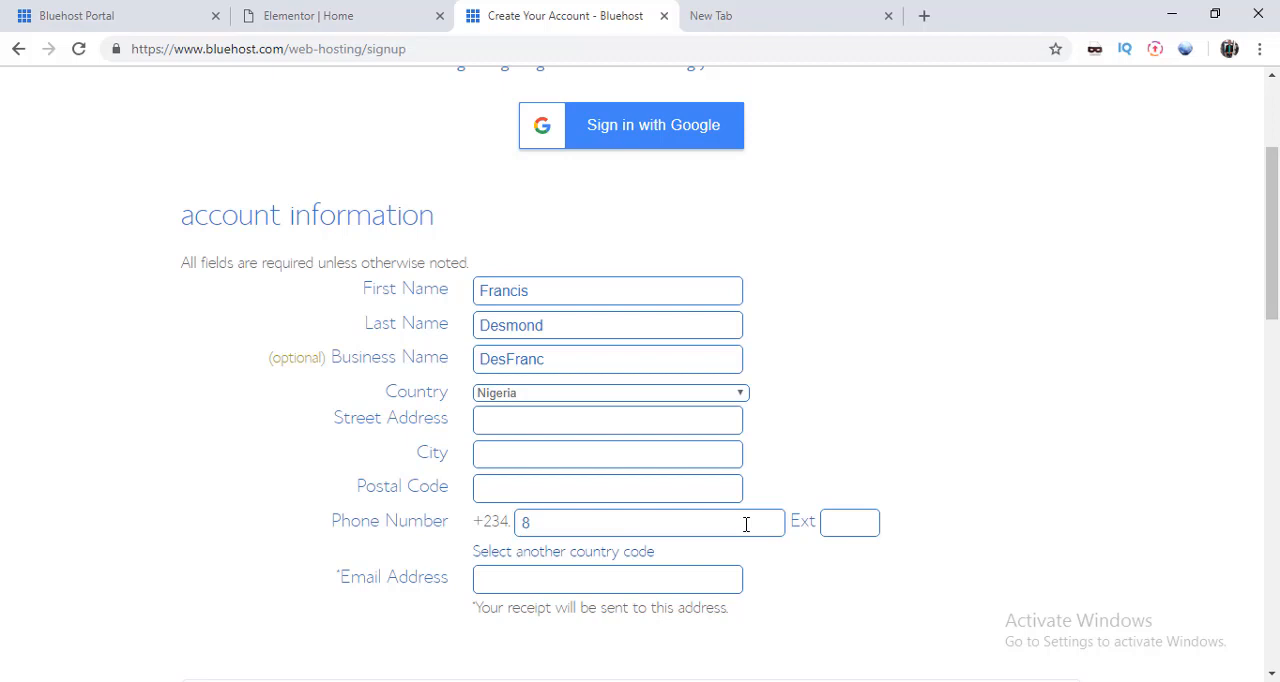
Step: Fill in the customer's email address for receiving the receipt
click(616, 578)
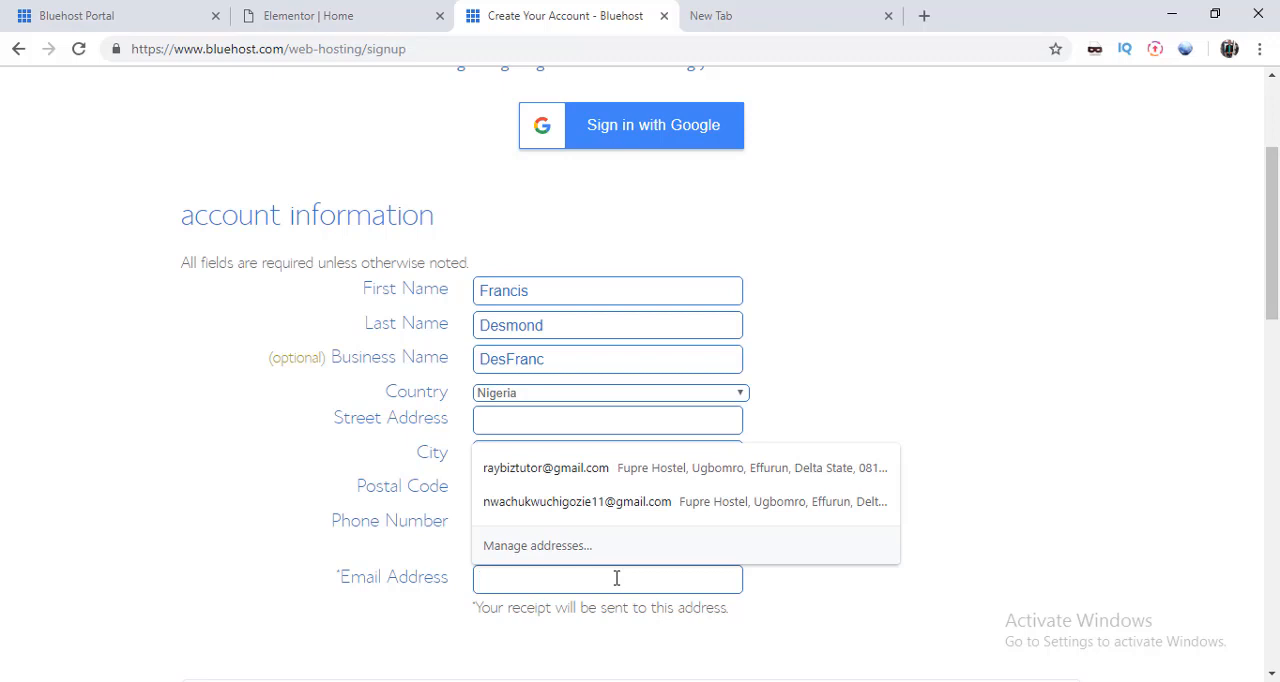
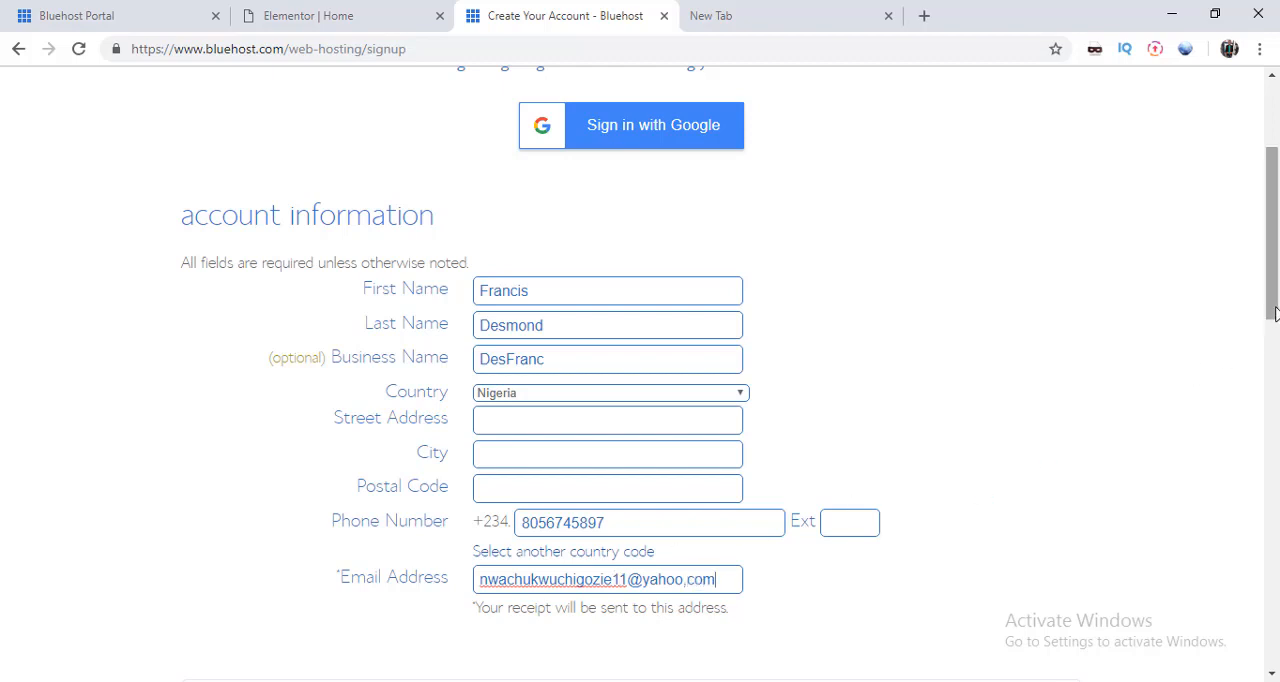
Step: Choose the Plus 12 Month Price plan at $7.95/mo. as the account plan in the package information
drag(1273, 313, 1266, 430)
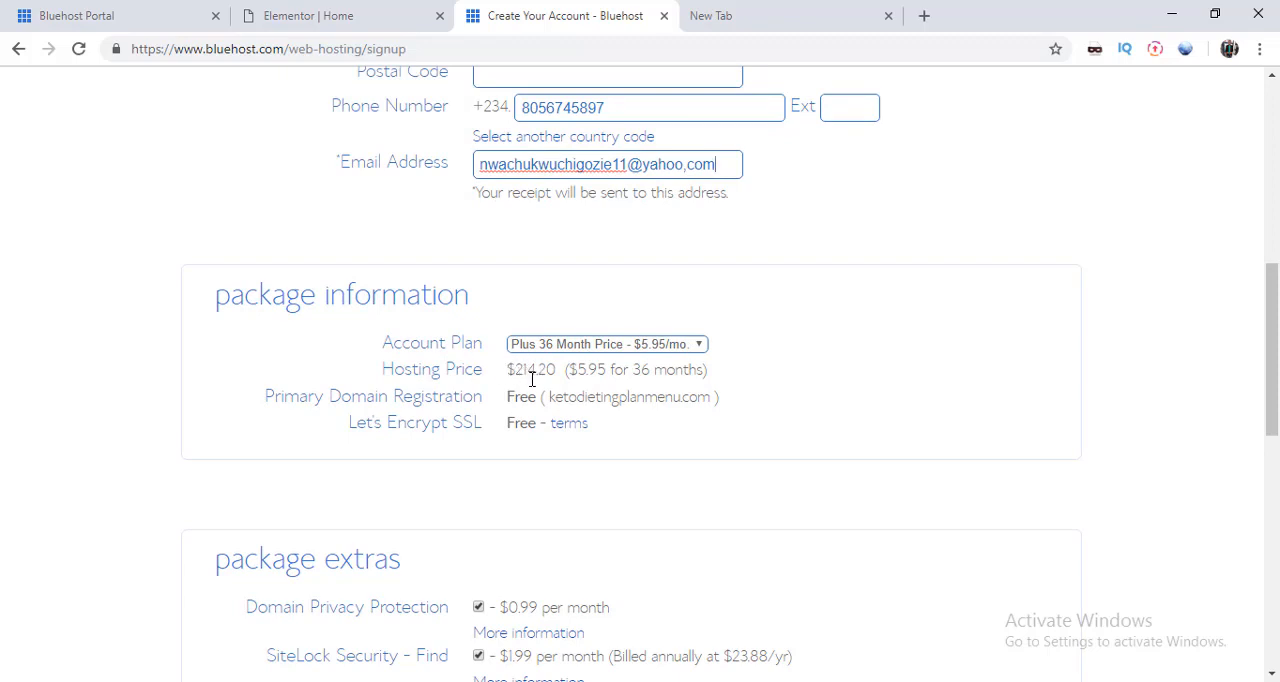
click(591, 344)
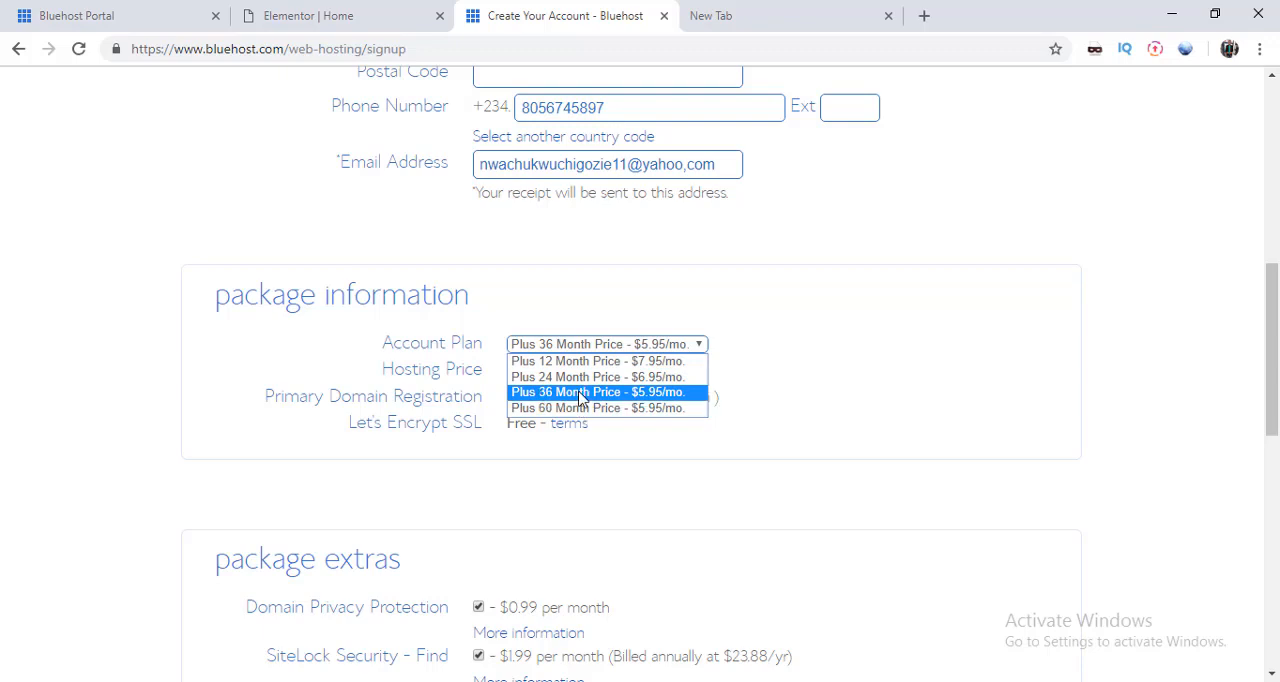
click(581, 394)
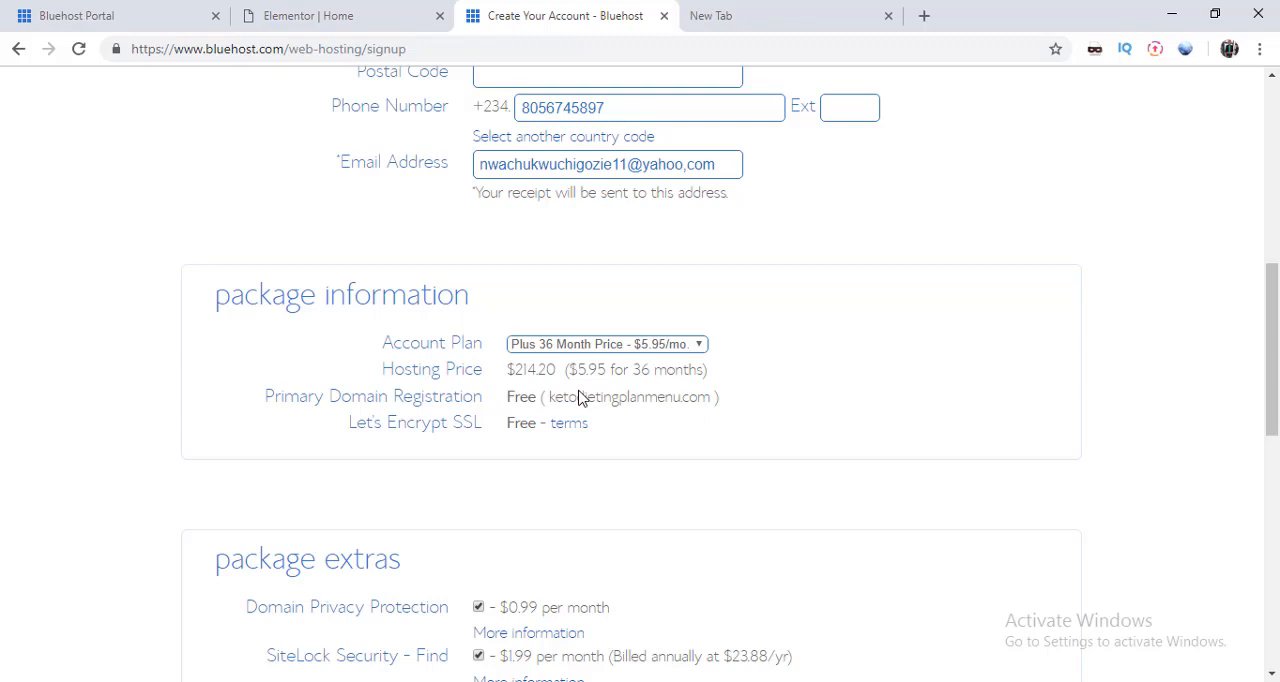
click(601, 346)
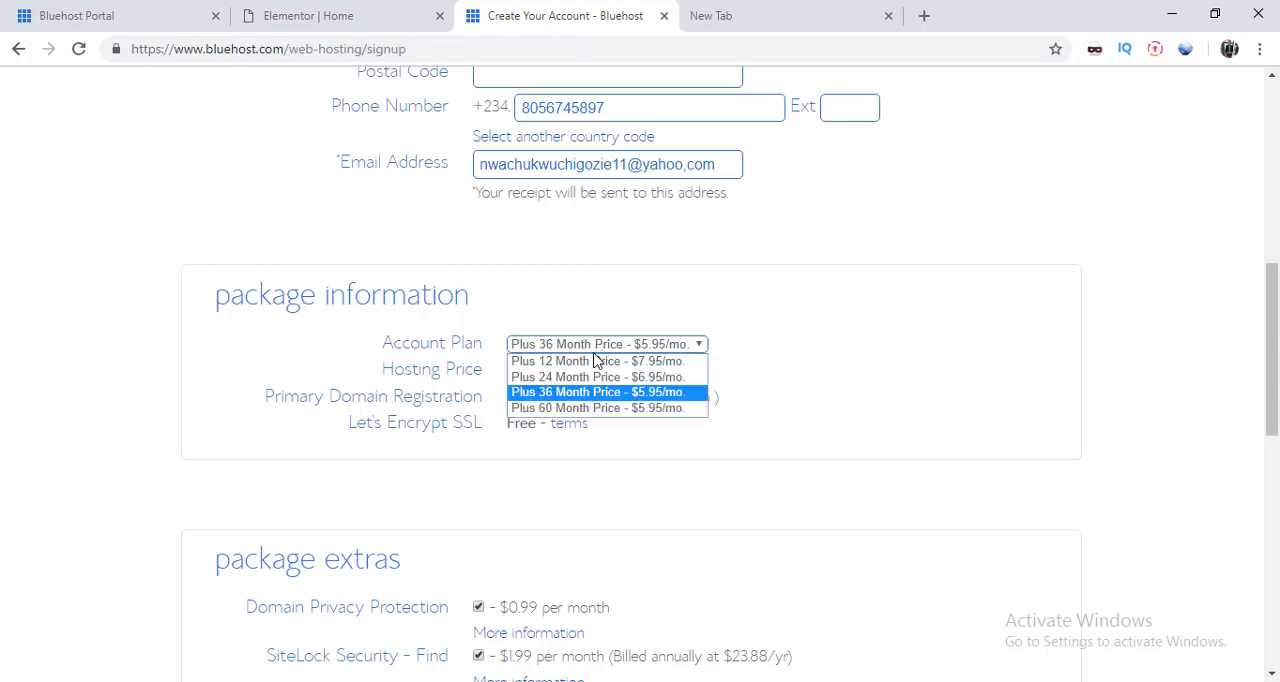
click(594, 362)
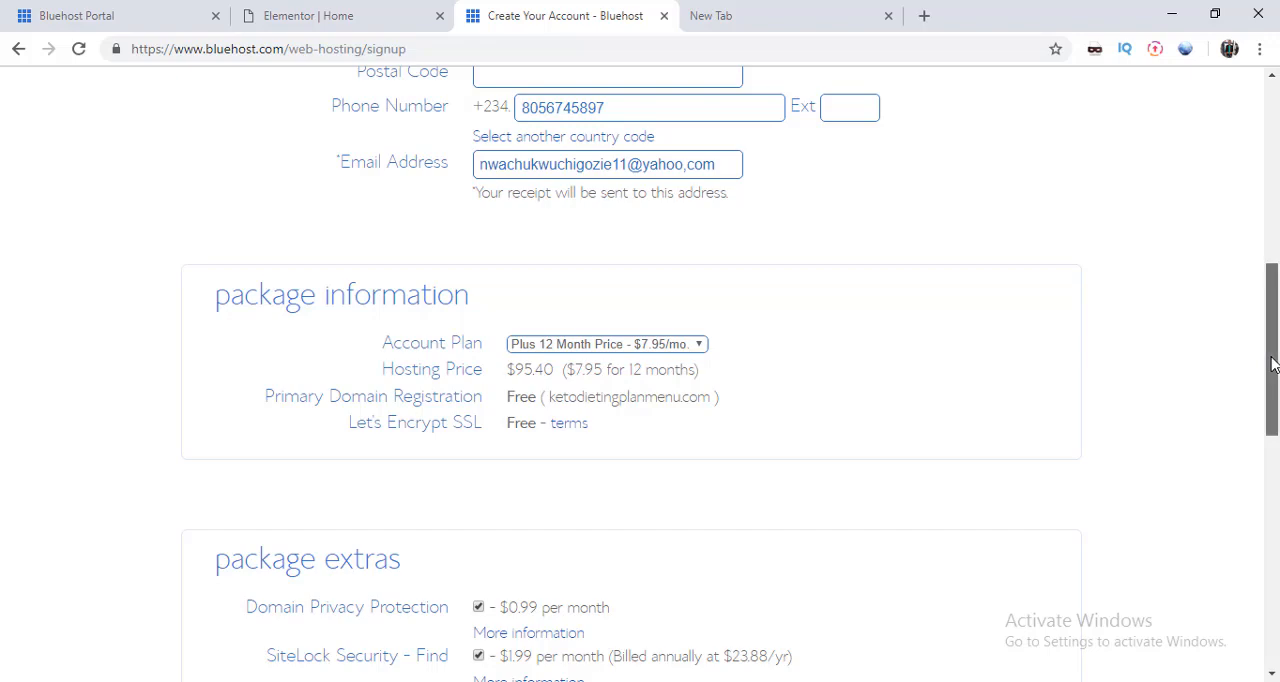
Step: Remove SiteLock Security - Find and Codeguard Basic from the package extras
drag(1271, 360, 1271, 446)
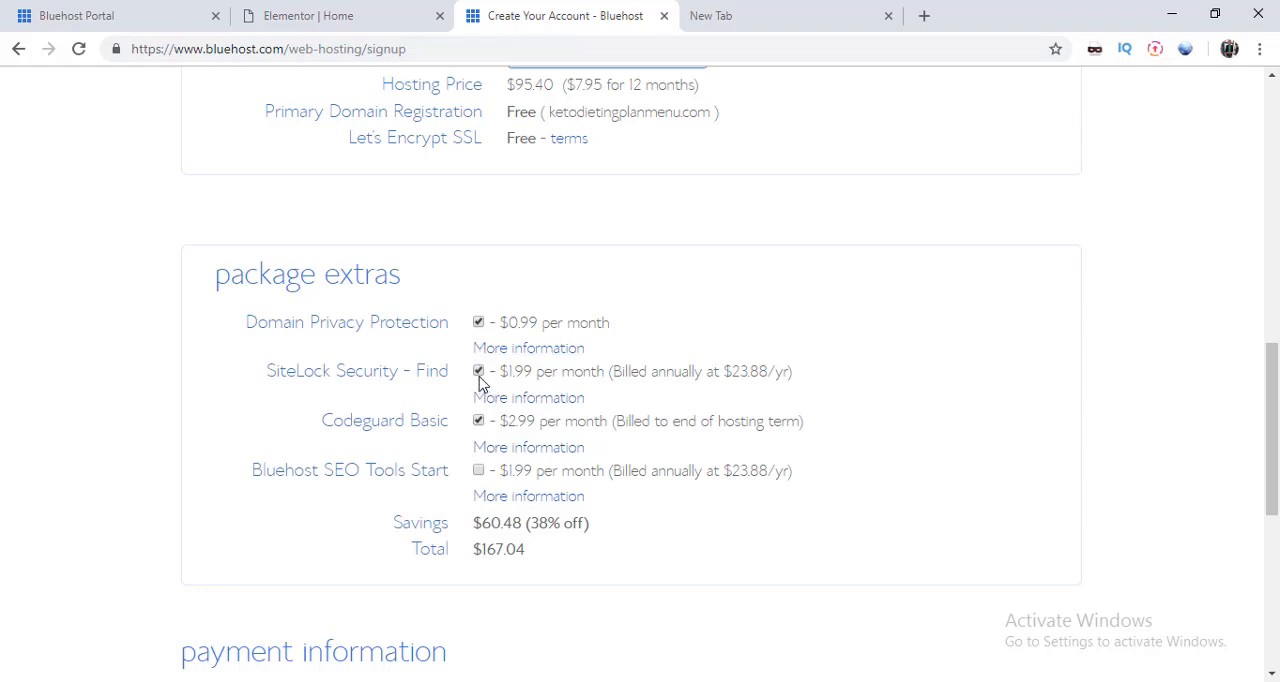
click(479, 372)
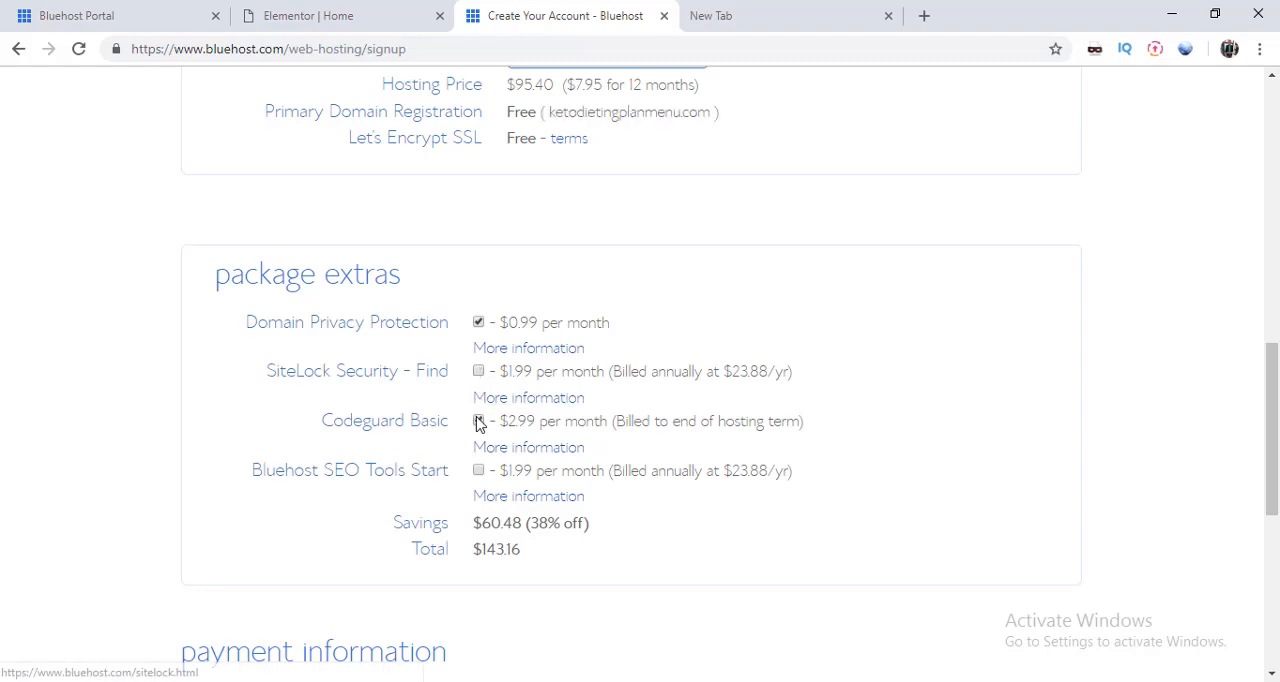
click(478, 424)
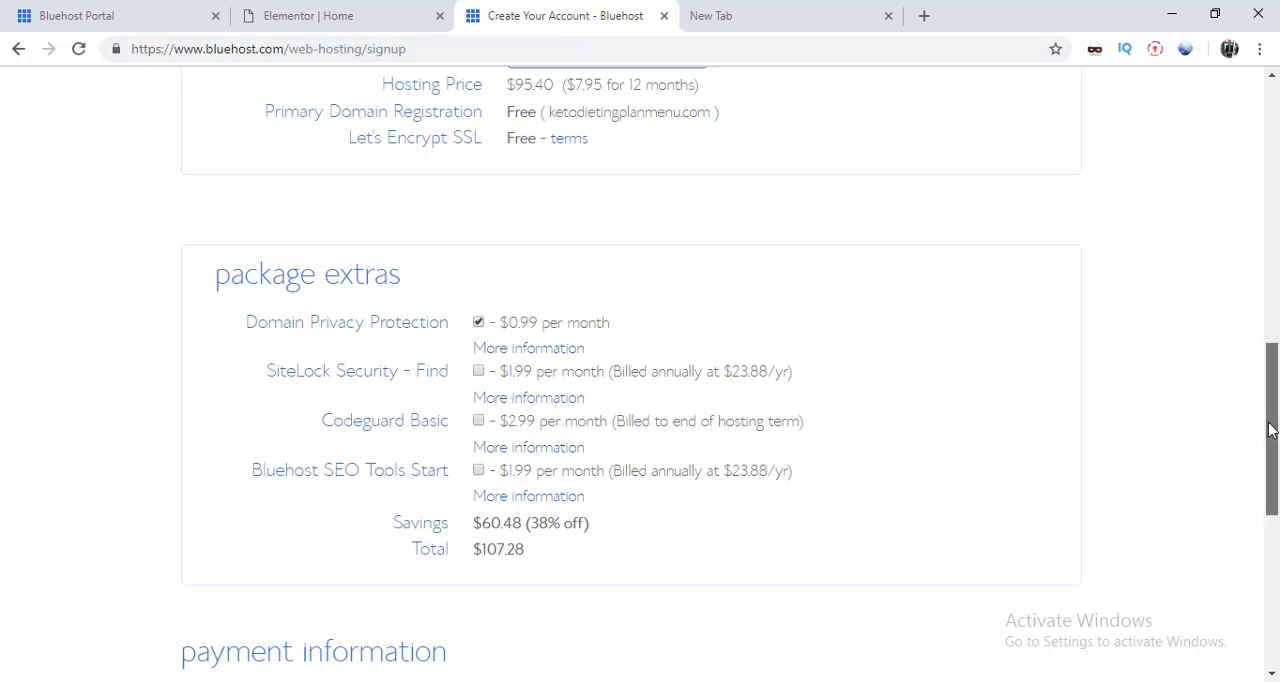
Step: Go past the payment information and agree to Bluehost's Terms of Service, Cancellation Policy and Privacy Policy
drag(1270, 430, 1268, 505)
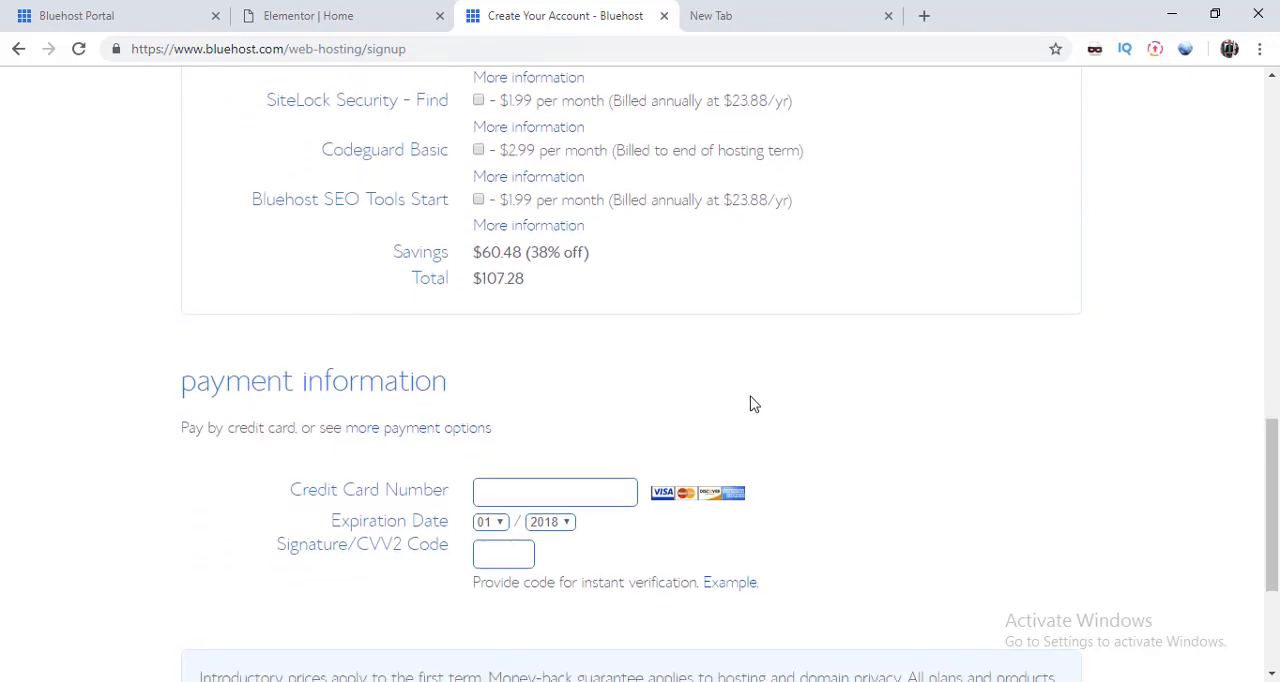
click(533, 491)
scroll(1273, 470, down, 3)
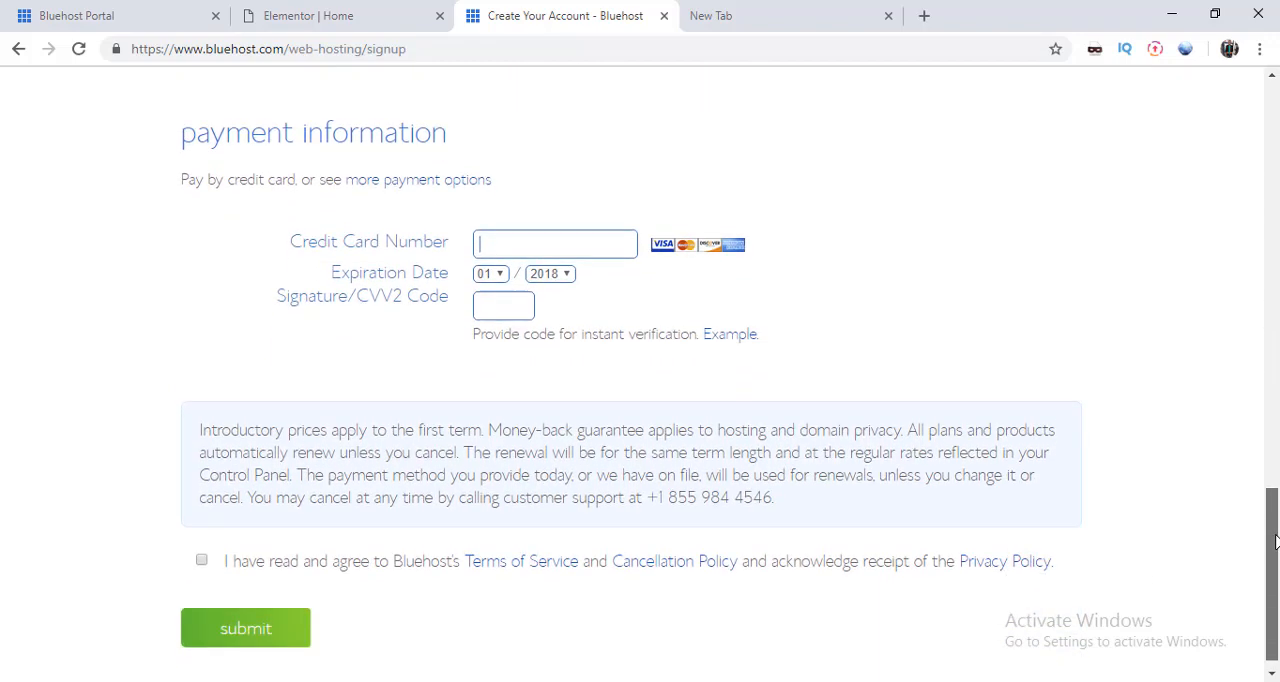
click(201, 543)
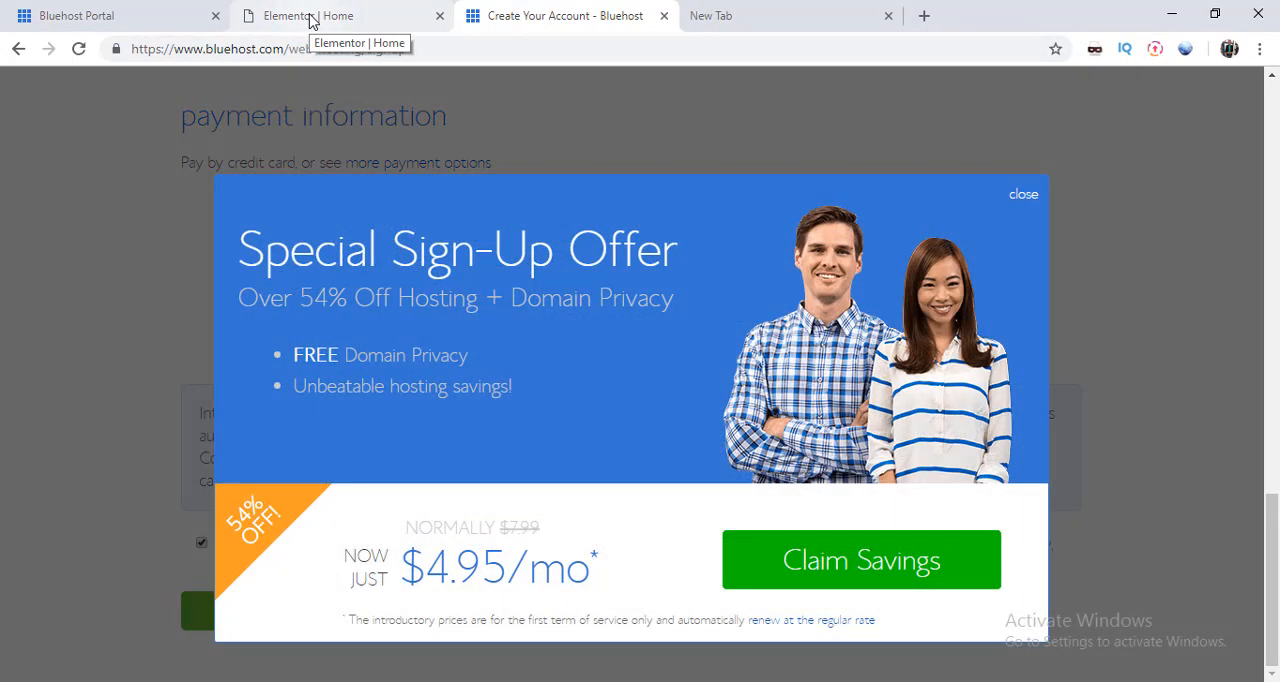
Step: Switch to the already open Bluehost Portal home page and dismiss the prompt to save the password
click(310, 20)
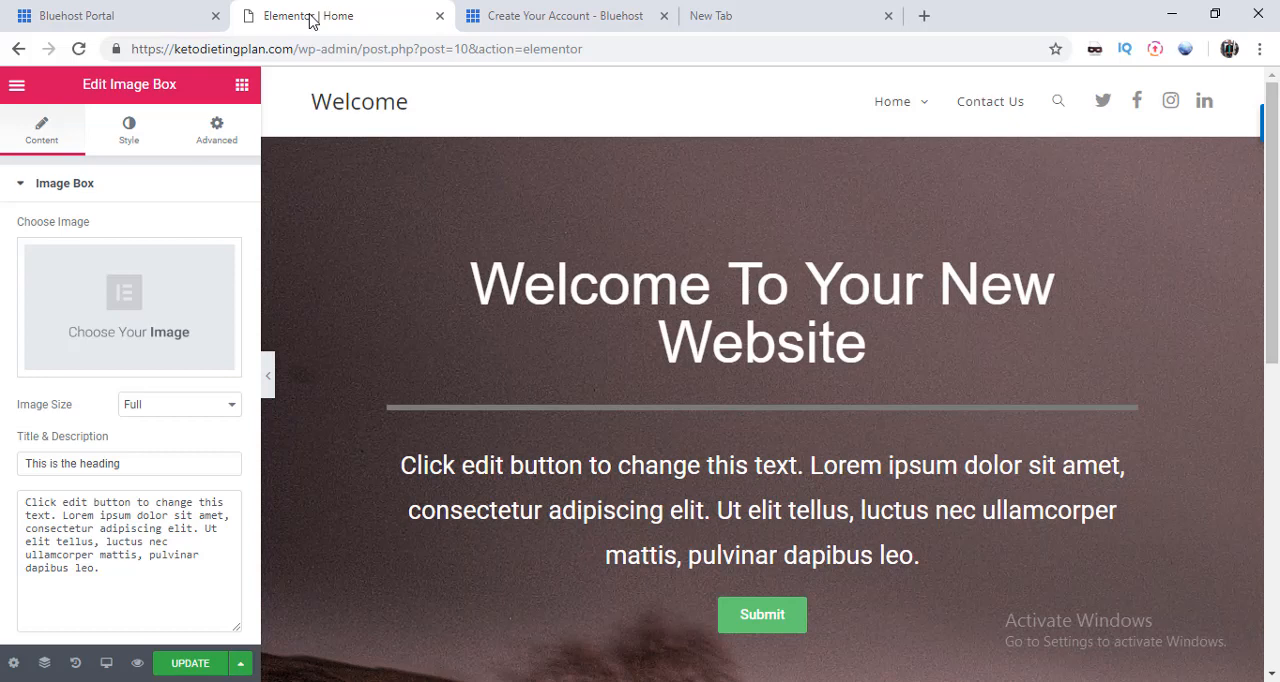
click(143, 14)
click(449, 474)
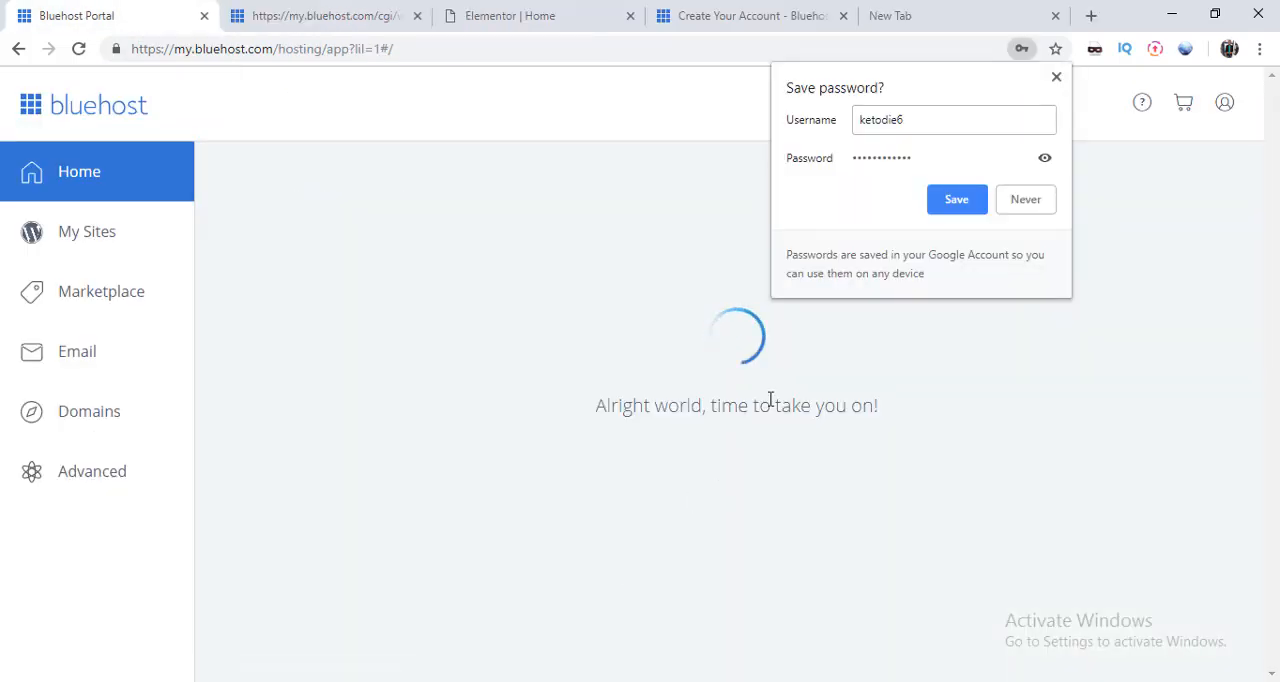
click(1057, 78)
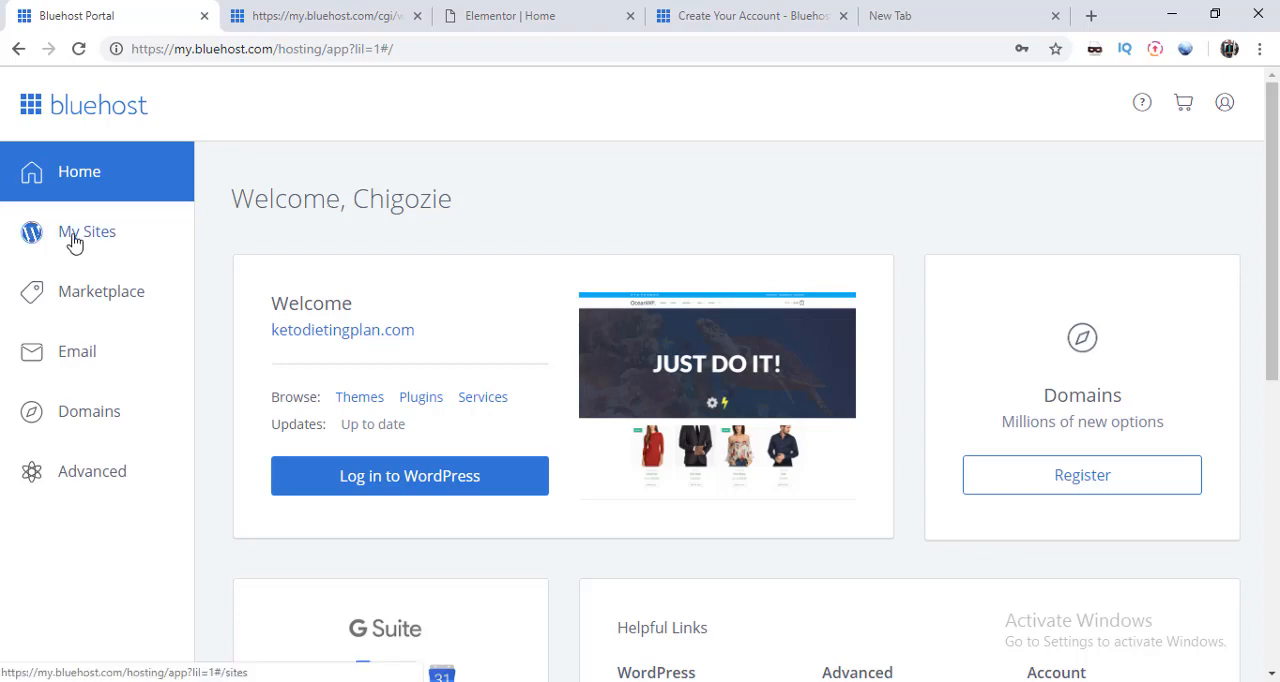
Step: Look through the portal's Marketplace and My Sites pages, and return to its home page
click(110, 302)
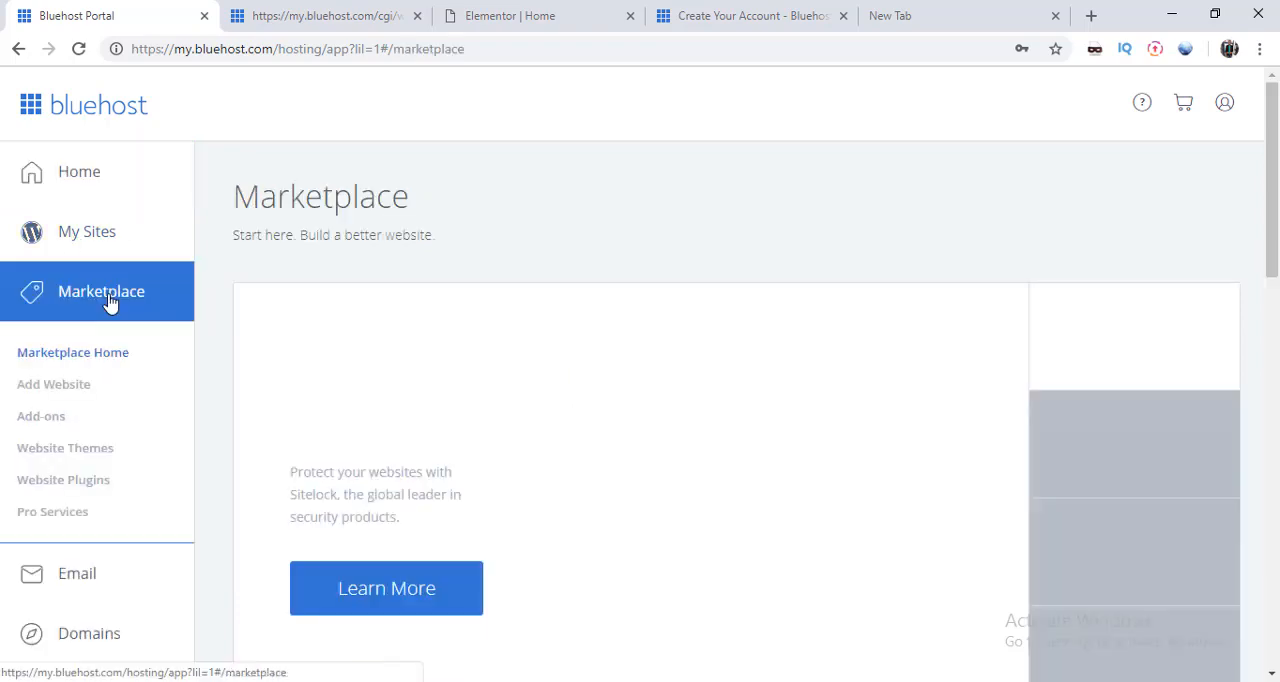
scroll(115, 285, down, 4)
click(126, 244)
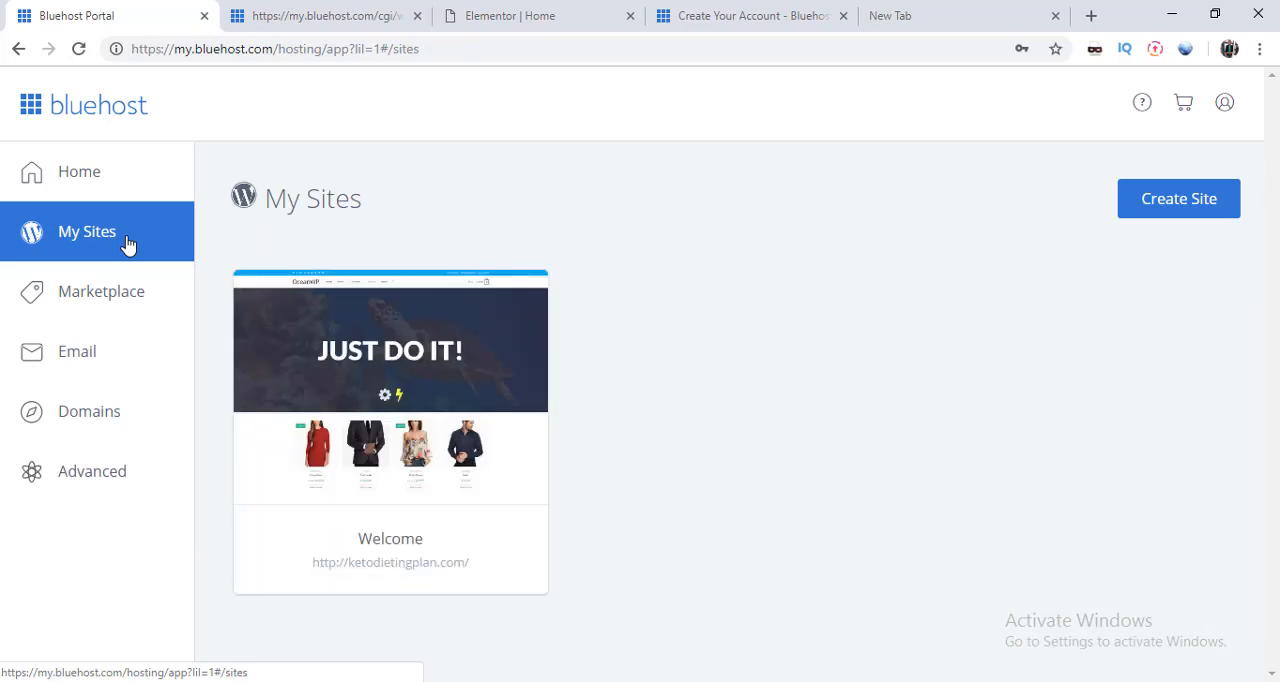
click(73, 178)
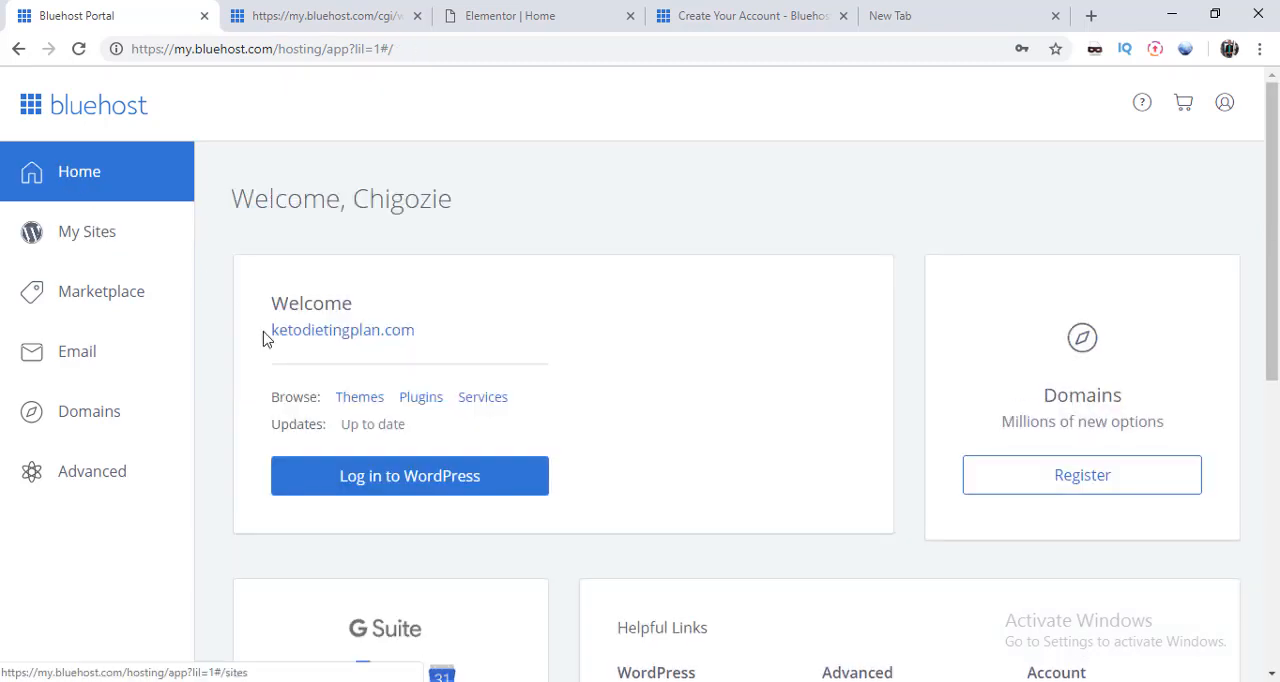
Step: Log in to WordPress for ketodietingplan.com from the portal and open the installed plugins list
click(430, 484)
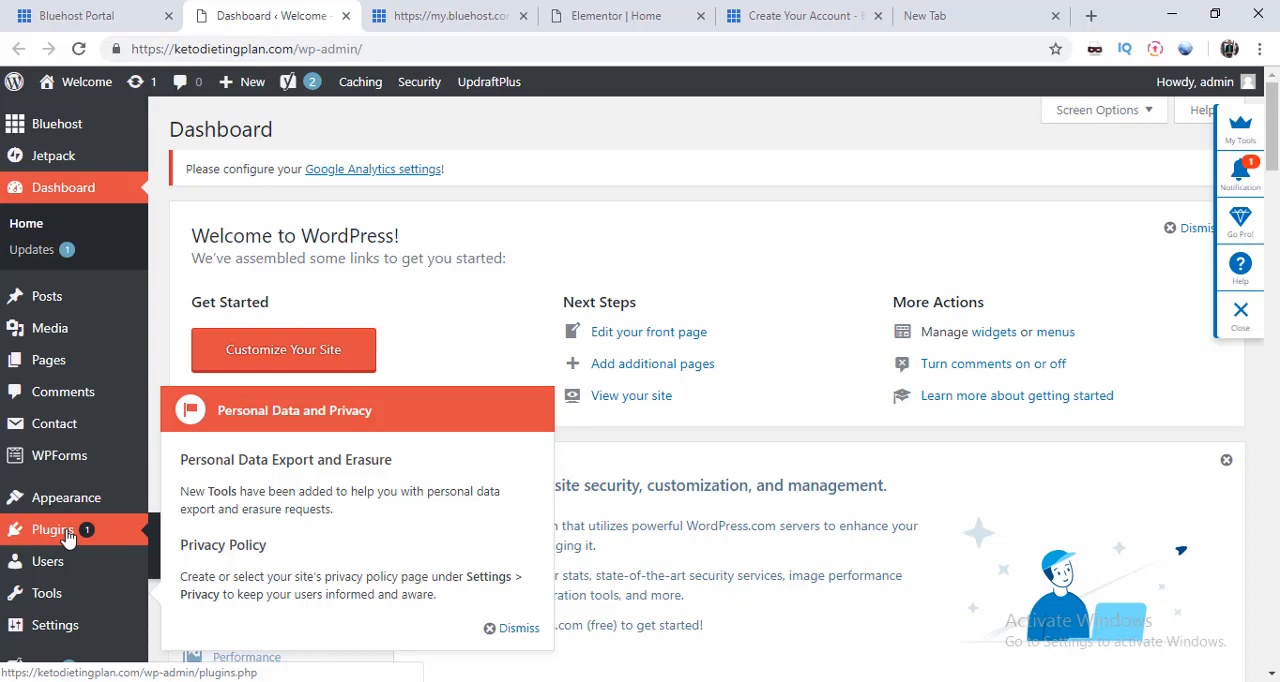
click(68, 537)
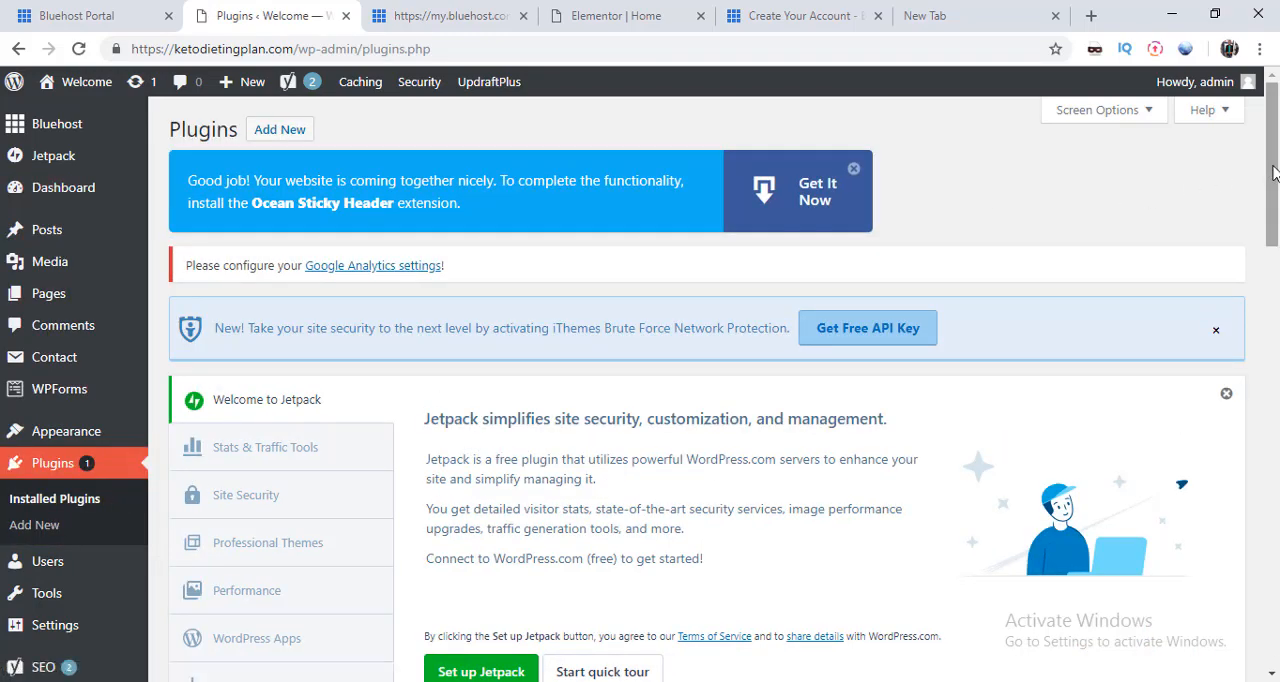
mouse_move(1272, 172)
mouse_down()
mouse_move(1277, 510)
mouse_move(1277, 168)
mouse_up()
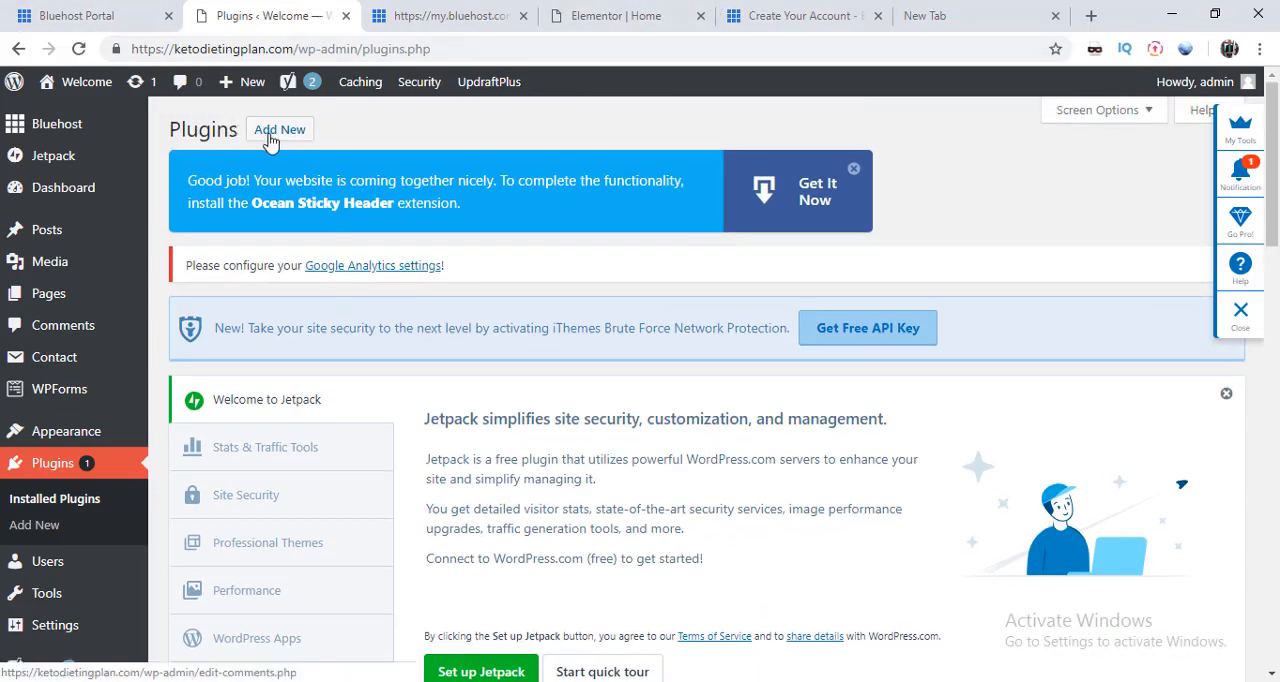
Step: Open the page for adding new plugins and search the plugin directory for yoast
click(270, 140)
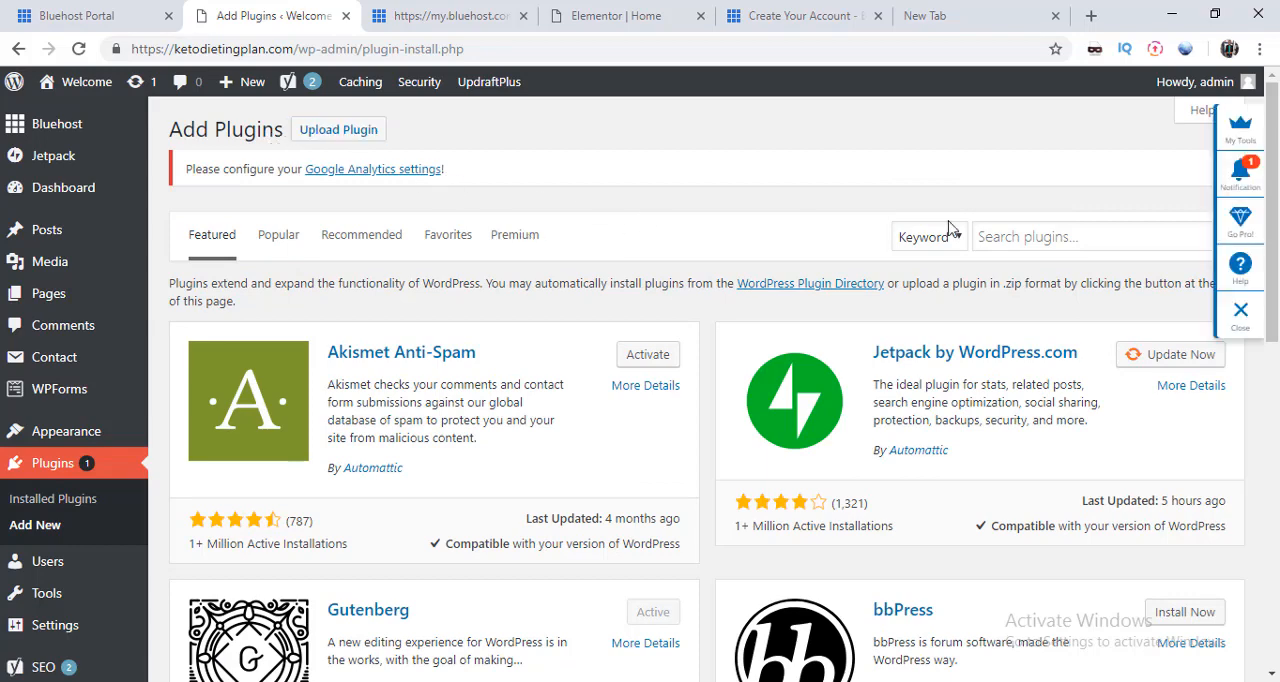
click(1018, 237)
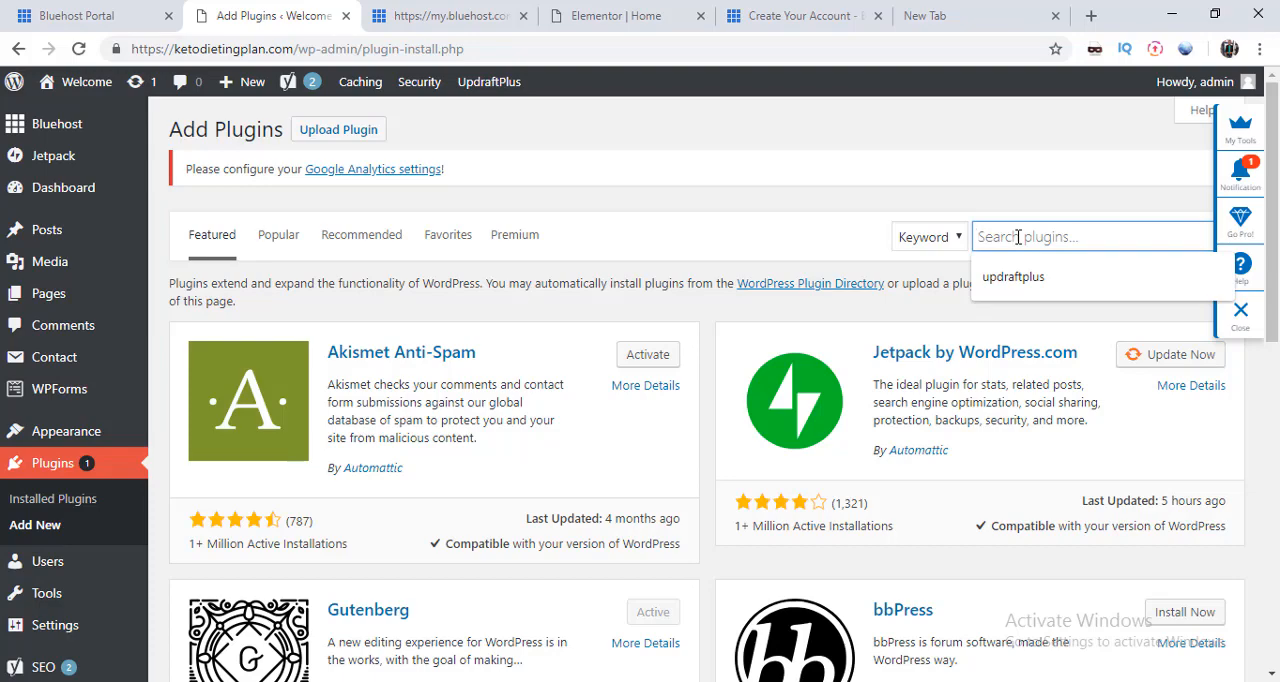
text(yoas)
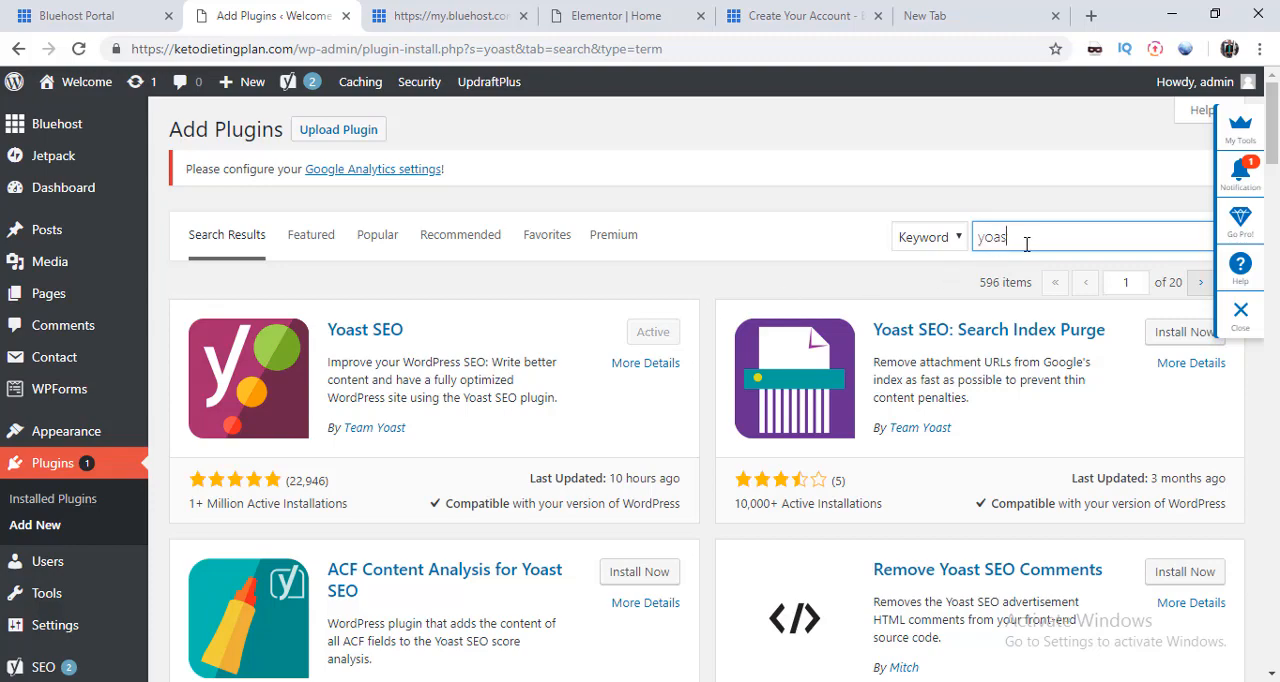
Step: Replace the plugin search keyword with contact form to find contact form plugins
key(BackSpace)
key(BackSpace)
key(BackSpace)
key(BackSpace)
key(BackSpace)
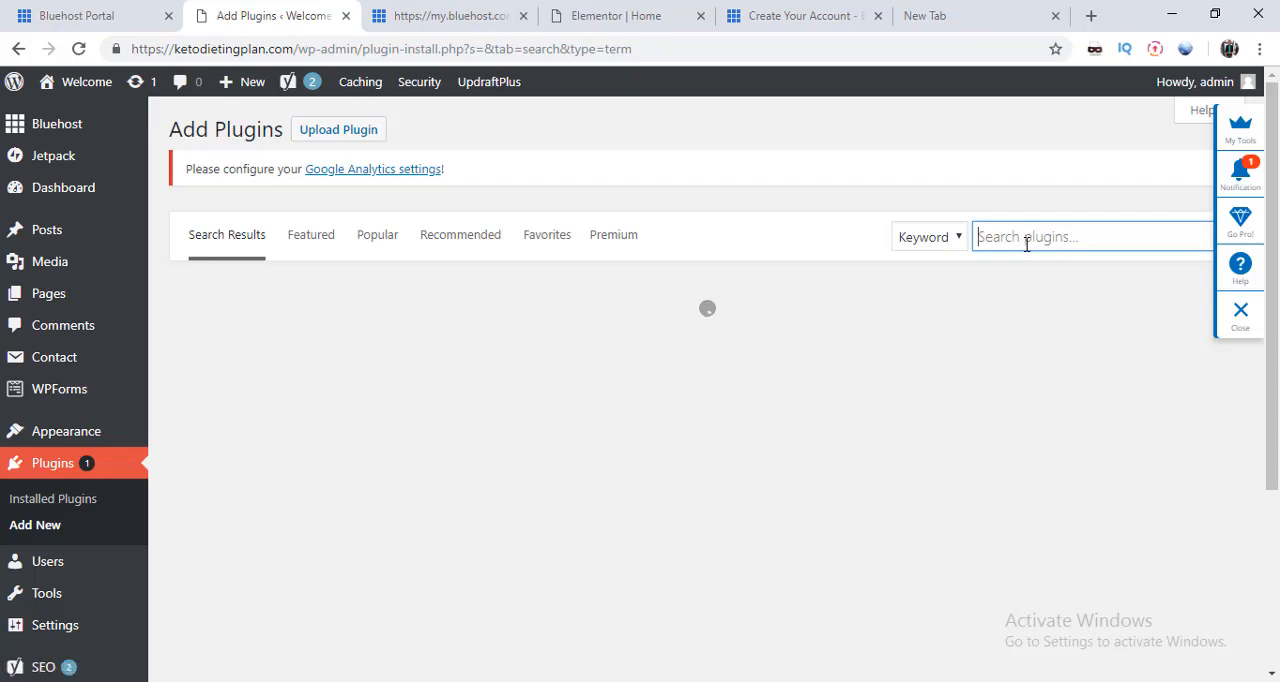
text(co)
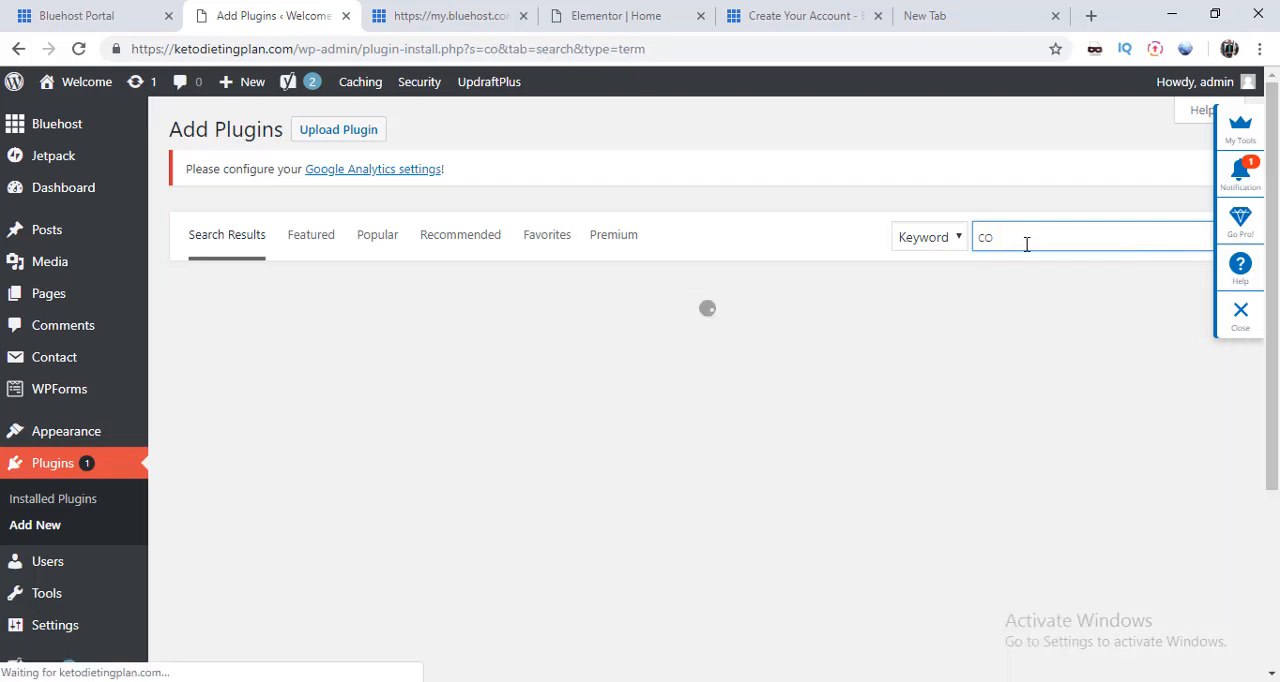
text(ntact form)
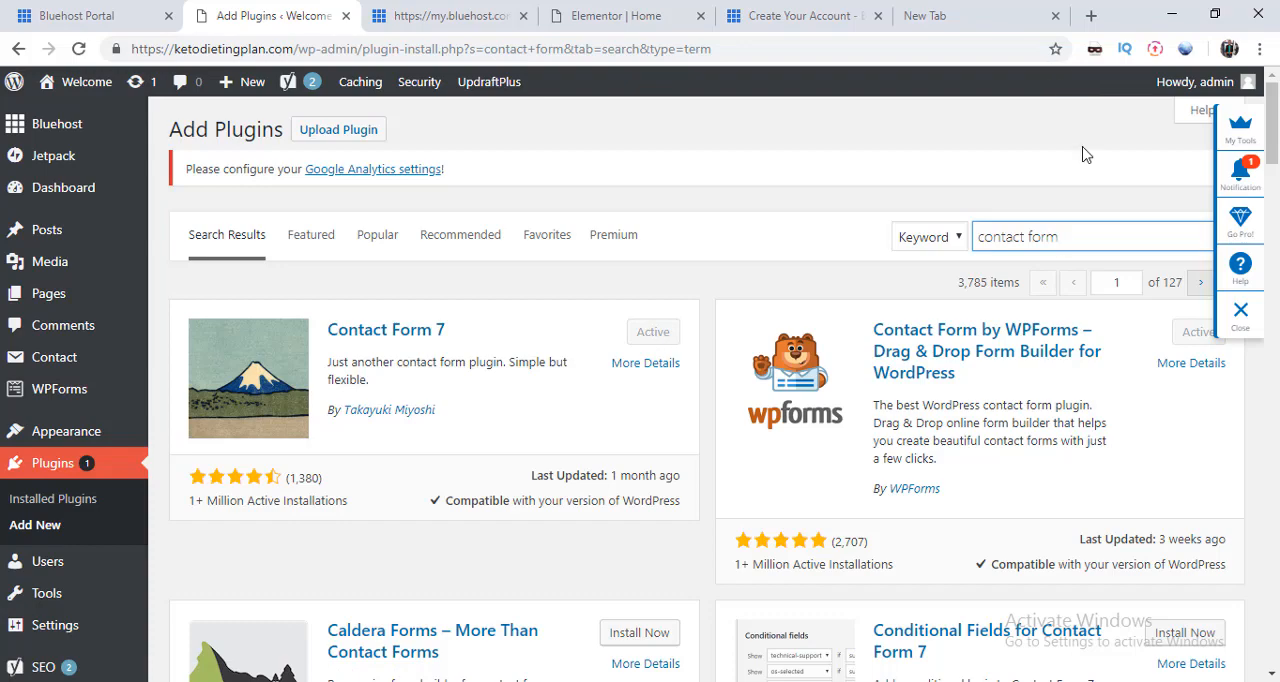
Step: Replace the plugin search keyword with updraft to find the UpdraftPlus backup plugin
key(BackSpace)
key(BackSpace)
key(BackSpace)
key(BackSpace)
key(BackSpace)
key(BackSpace)
key(BackSpace)
key(BackSpace)
key(BackSpace)
key(BackSpace)
key(BackSpace)
key(BackSpace)
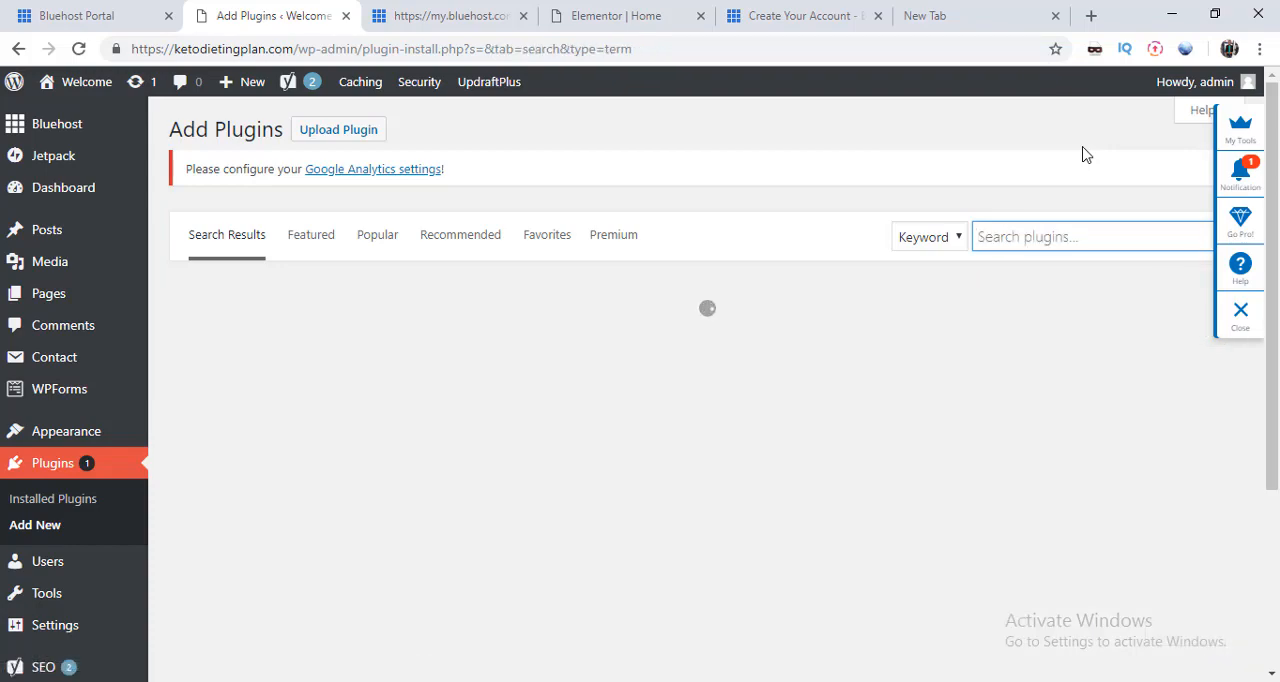
text(updraft)
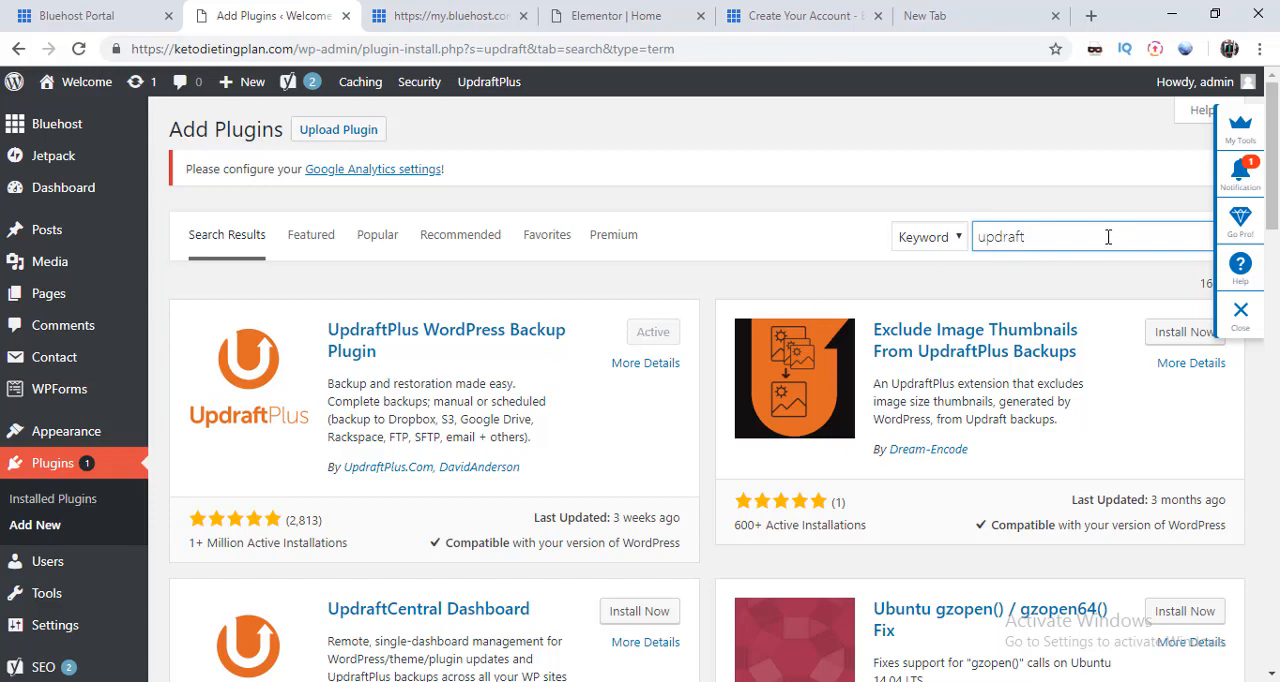
Step: Replace the plugin search keyword with theme security to find the iThemes Security plugin
key(BackSpace)
key(BackSpace)
key(BackSpace)
key(BackSpace)
key(BackSpace)
key(BackSpace)
key(BackSpace)
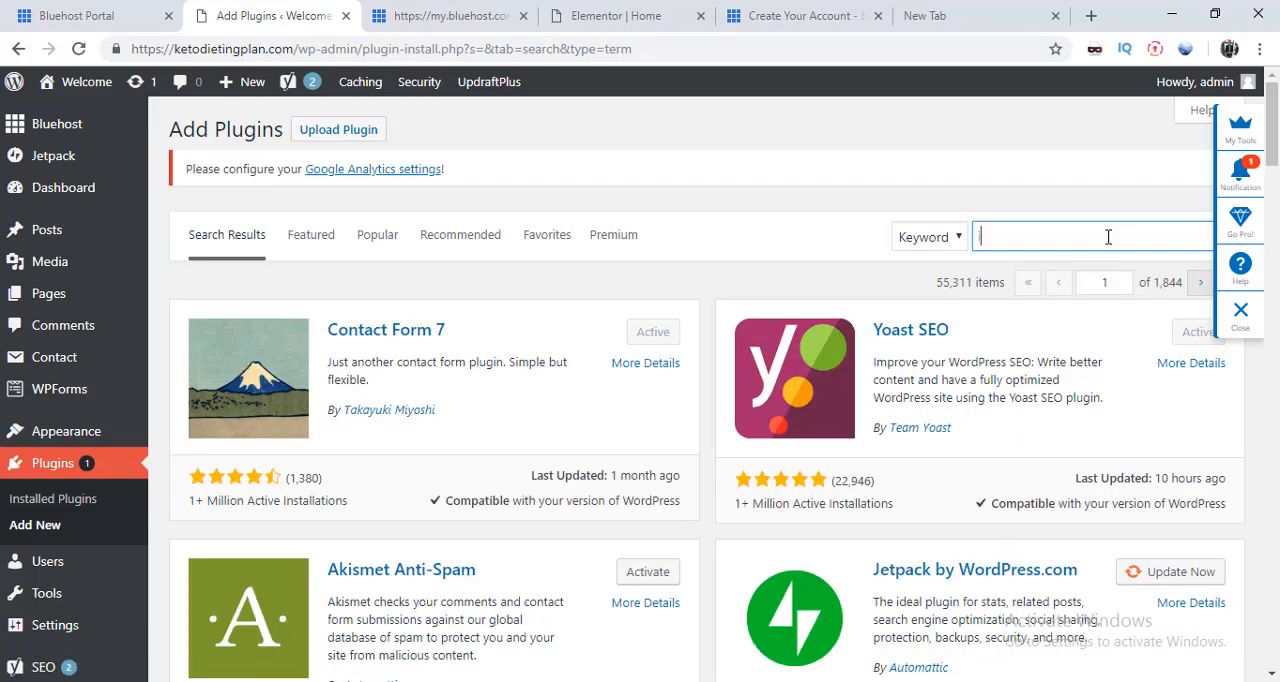
text(ithe)
text(me security)
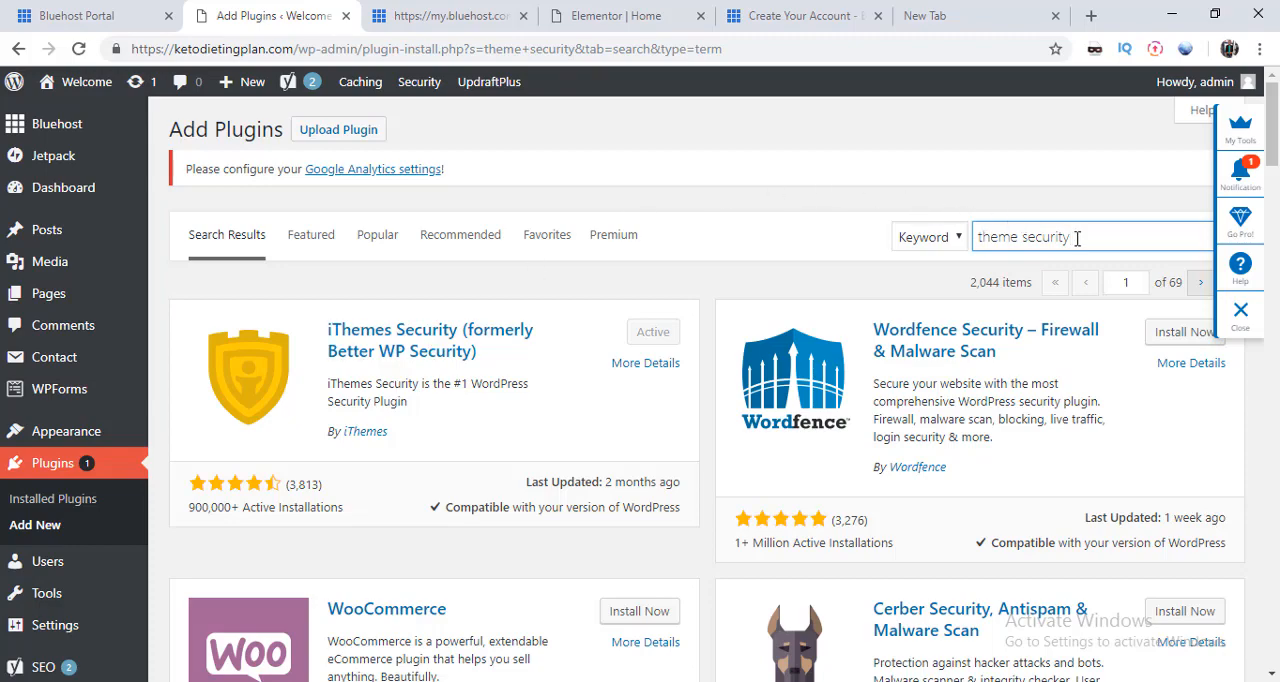
Step: Replace the plugin search keyword with sumome and browse the matching plugins
key(BackSpace)
key(BackSpace)
key(BackSpace)
key(BackSpace)
key(BackSpace)
key(BackSpace)
key(BackSpace)
key(BackSpace)
key(BackSpace)
key(BackSpace)
key(BackSpace)
key(BackSpace)
key(BackSpace)
key(BackSpace)
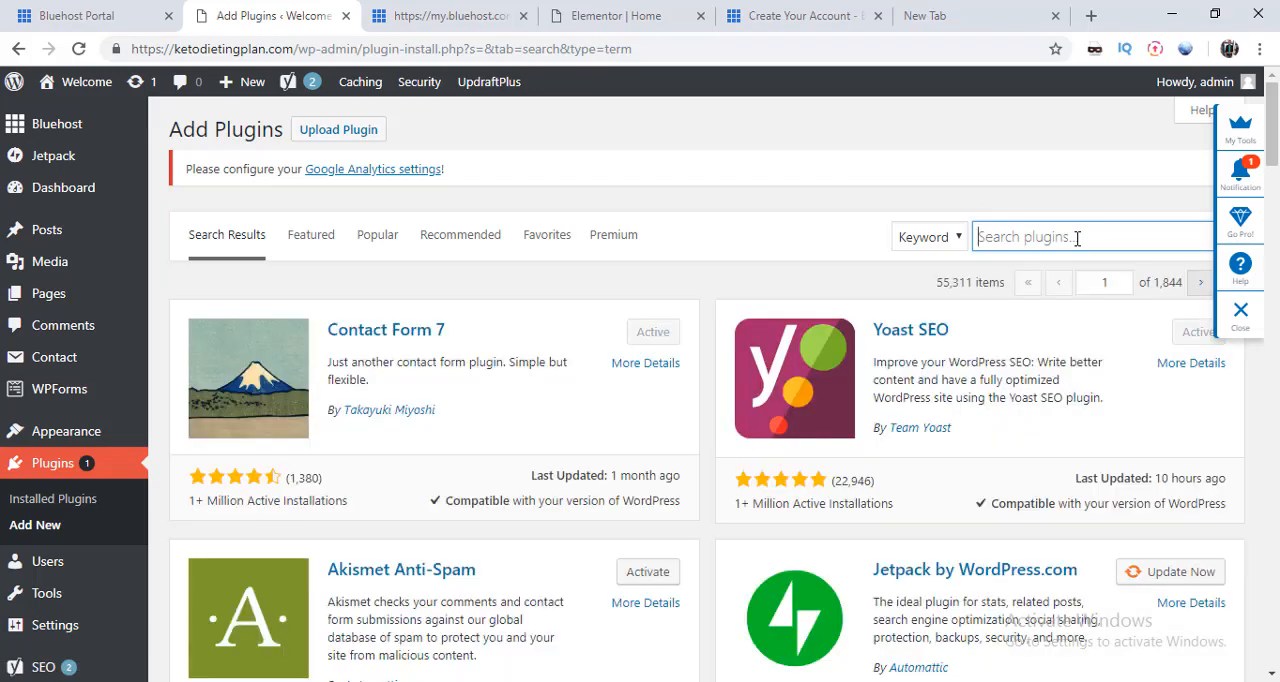
text(s)
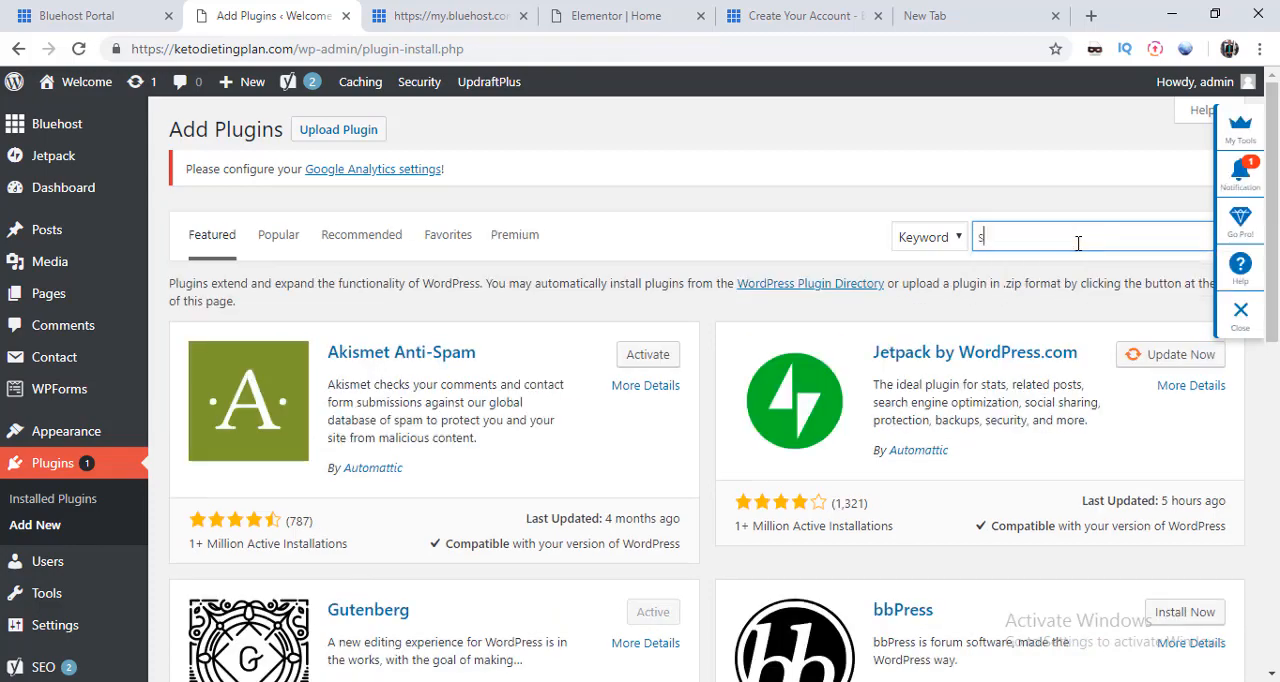
text(umo)
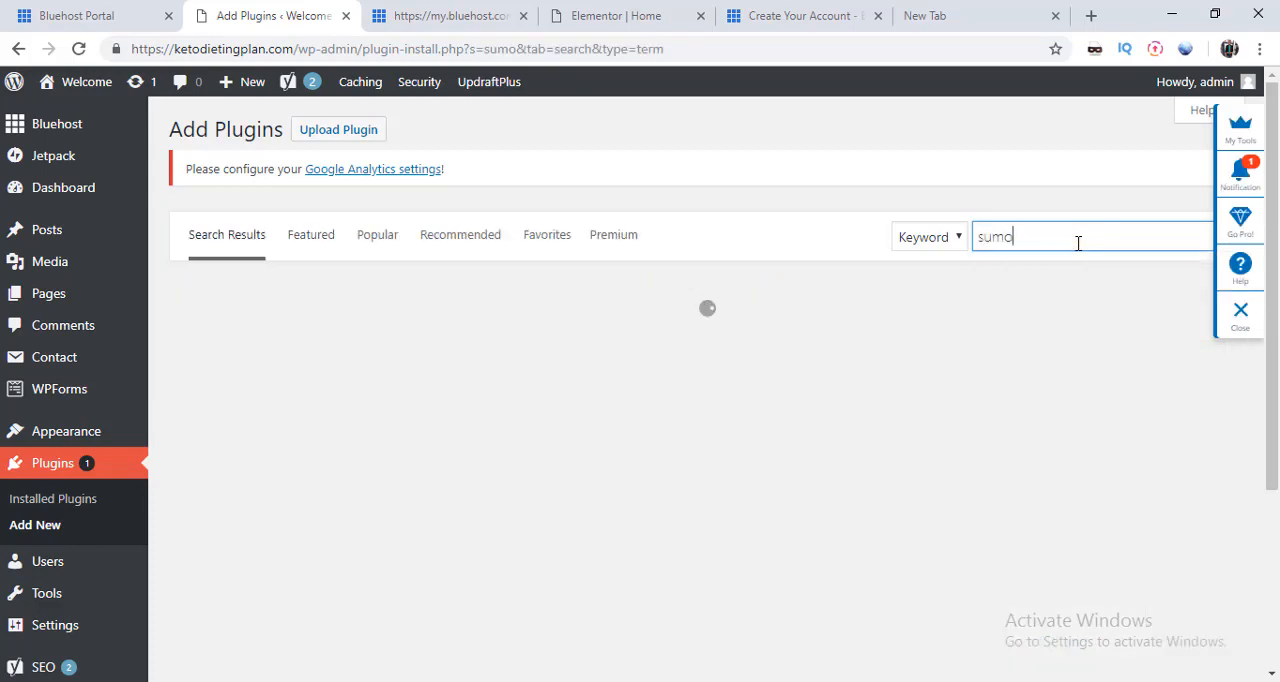
text(me)
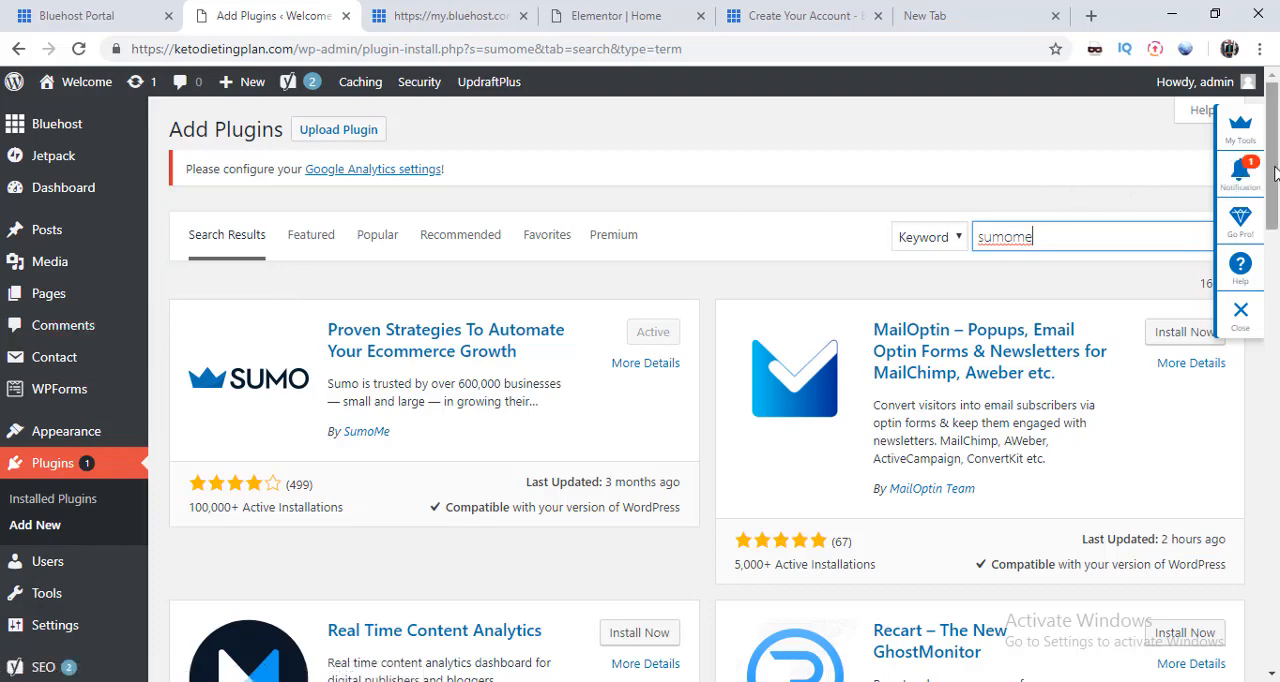
drag(1274, 172, 1274, 229)
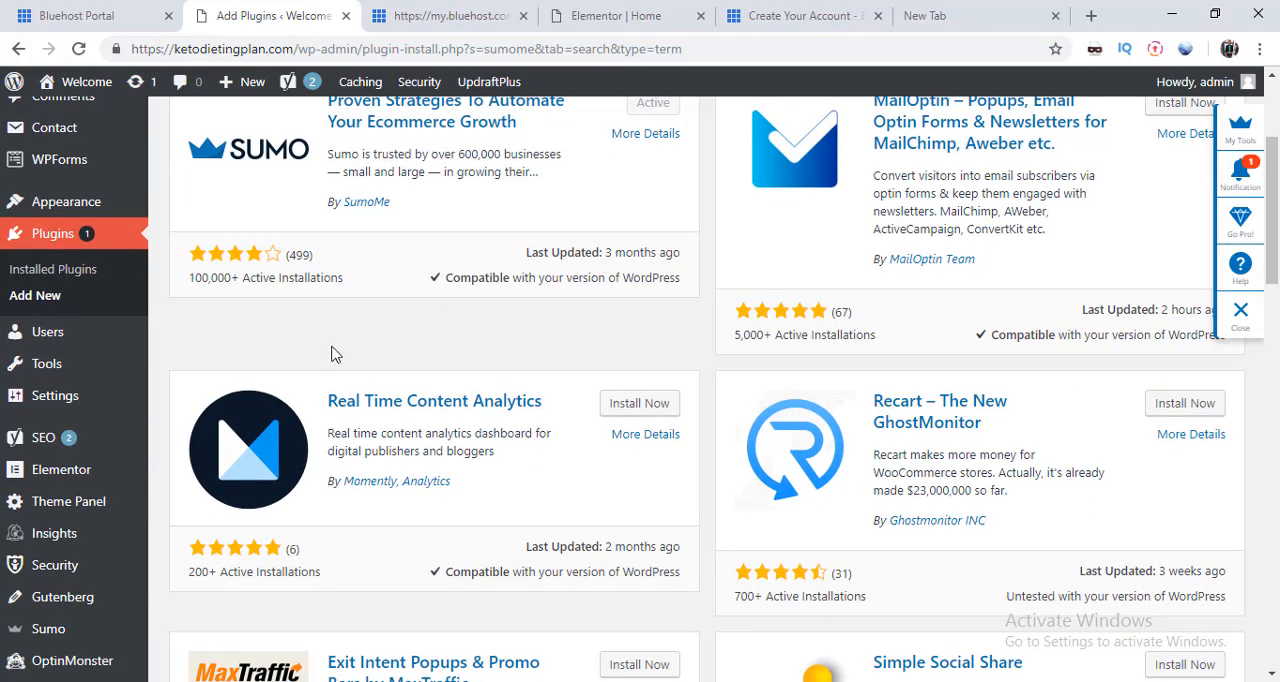
Step: View the list of all site users and look through the form for adding a new user
mouse_move(55, 342)
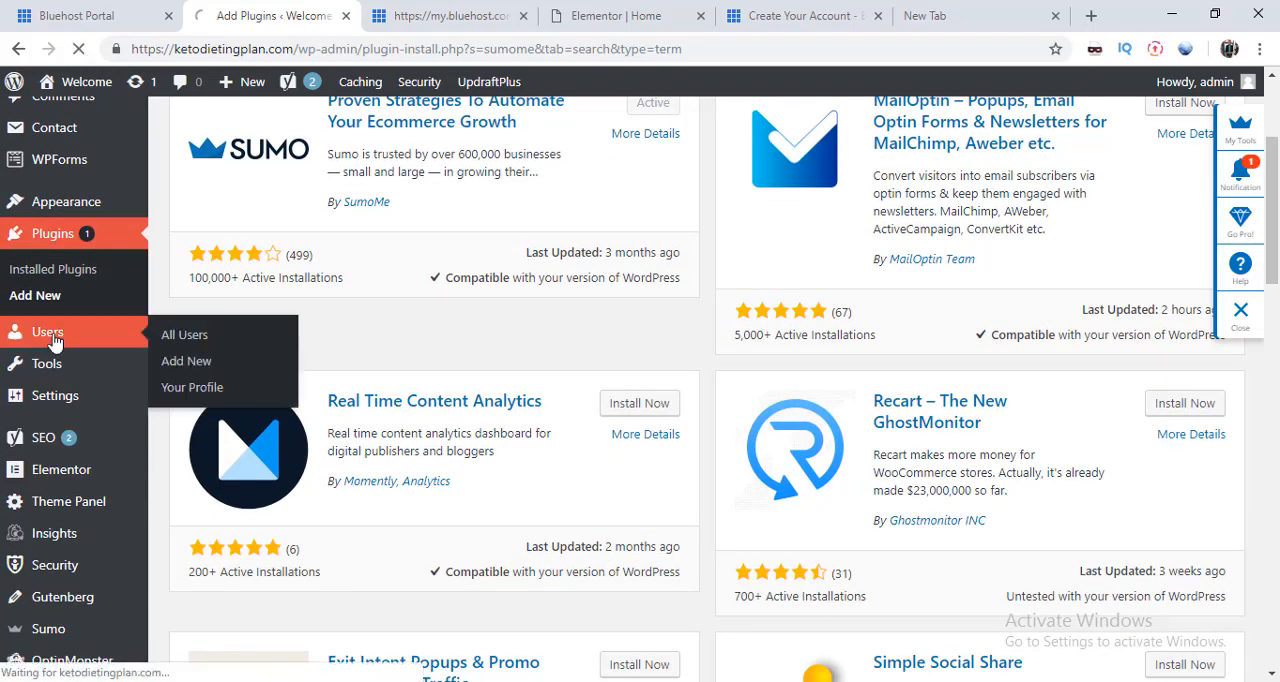
click(194, 338)
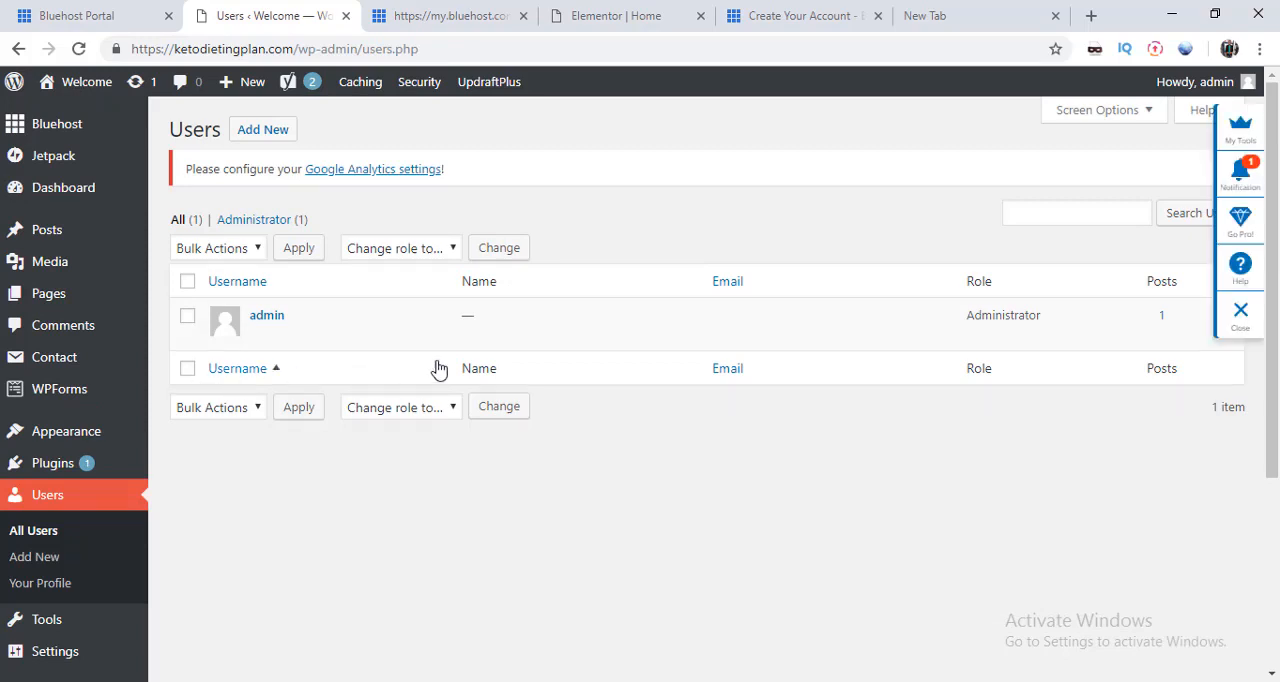
mouse_move(313, 316)
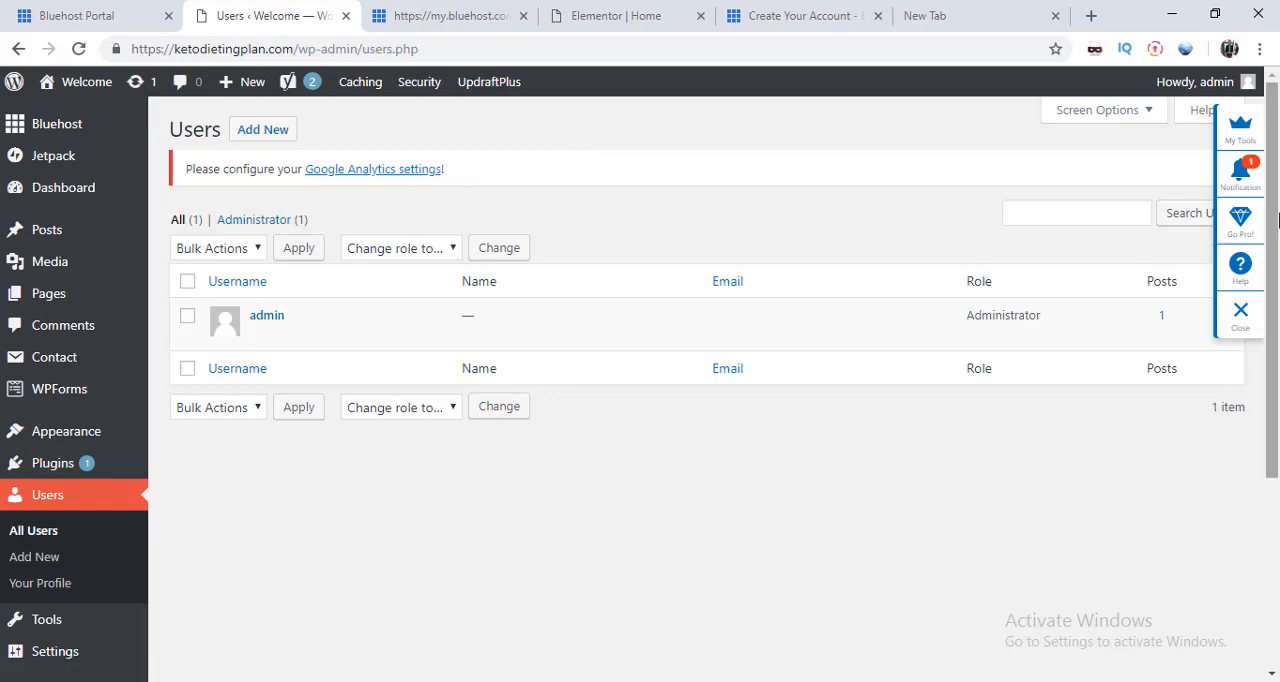
mouse_move(1278, 219)
mouse_down()
mouse_move(1276, 402)
mouse_move(1278, 230)
mouse_up()
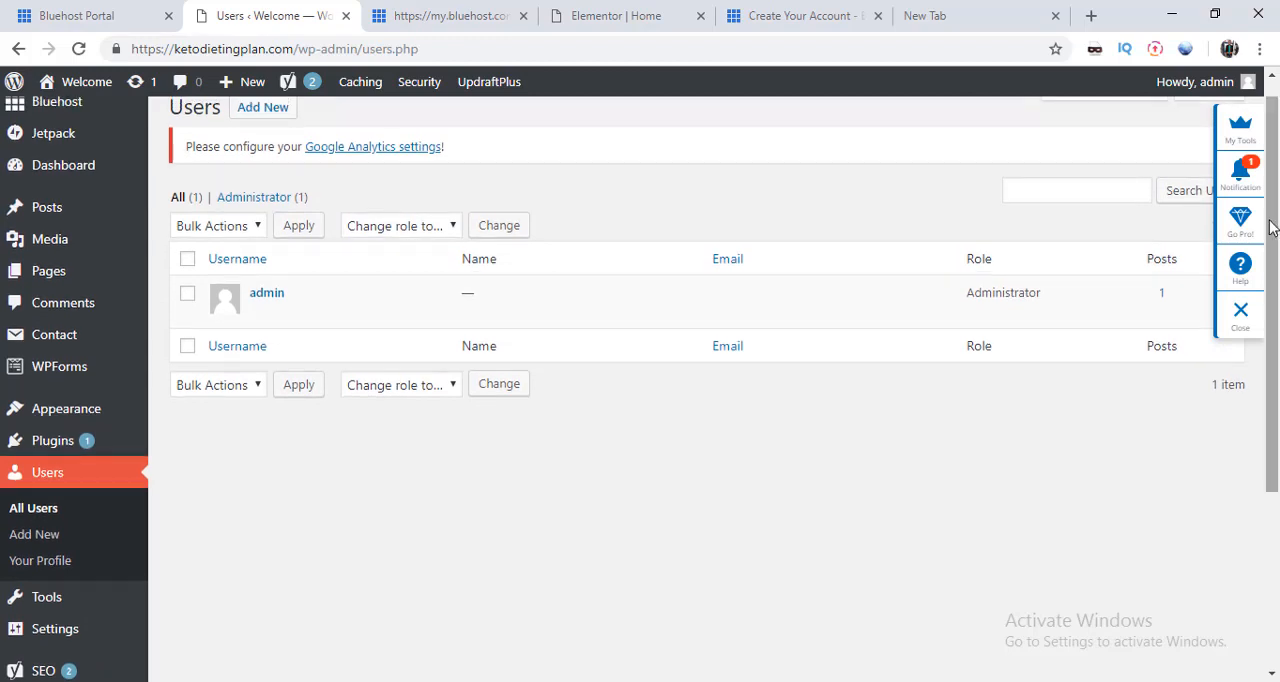
click(259, 108)
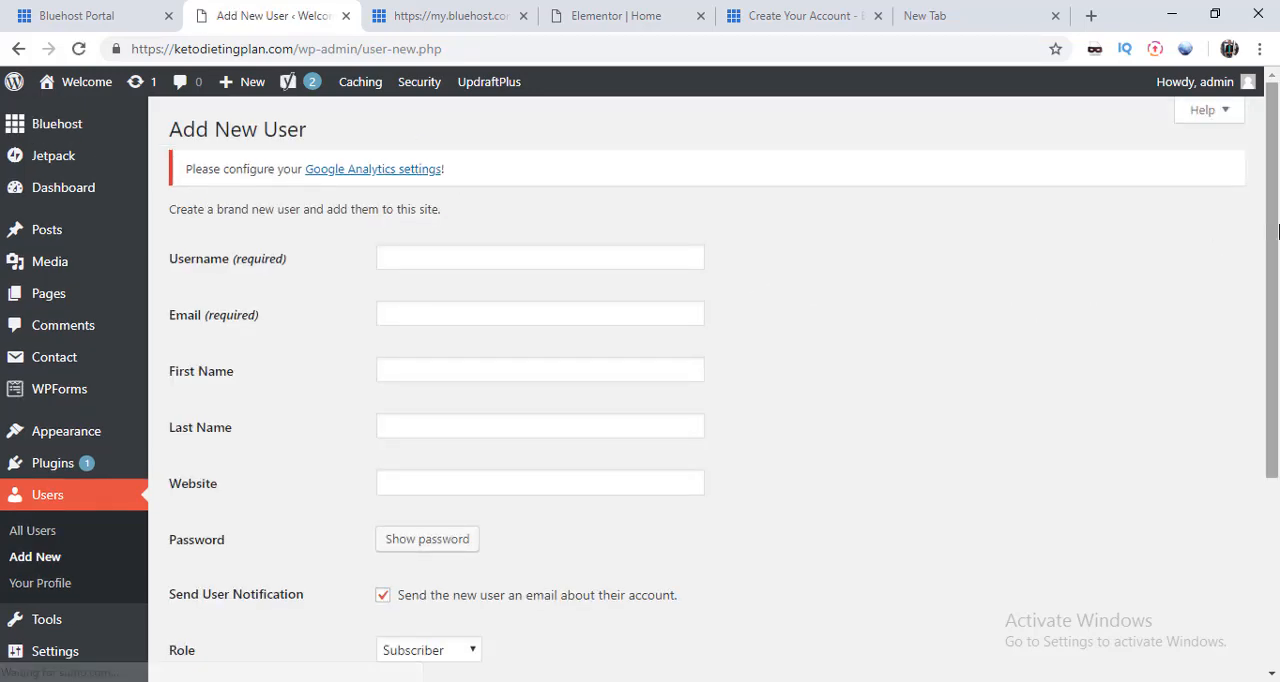
scroll(1278, 318, down, 1)
scroll(1278, 318, down, 1)
scroll(1278, 230, up, 2)
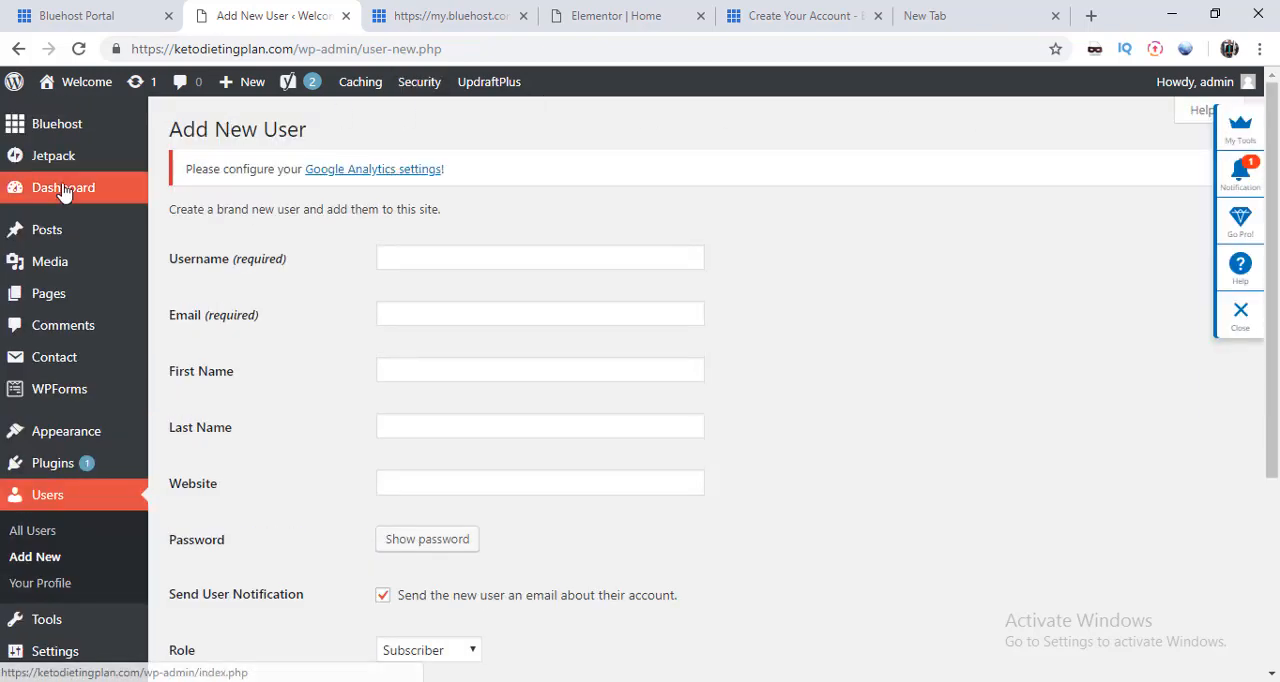
Step: Open the installed themes, look through them and search them for oceanWP
mouse_move(80, 392)
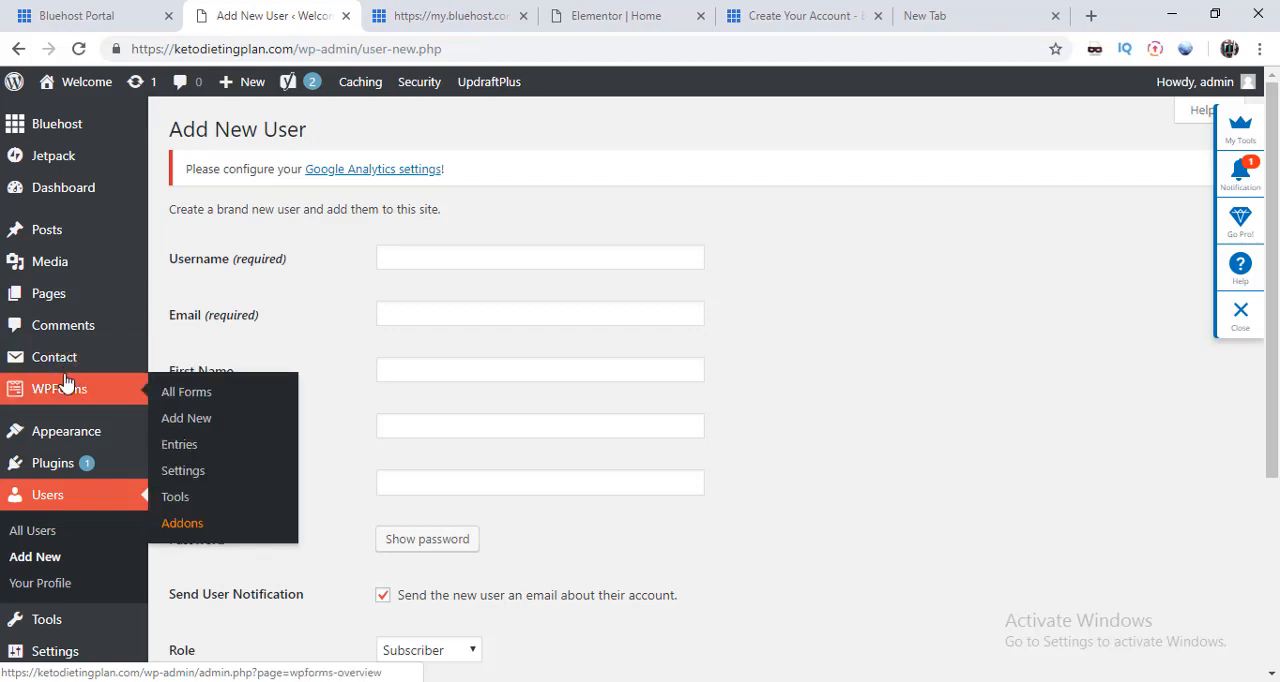
mouse_move(80, 434)
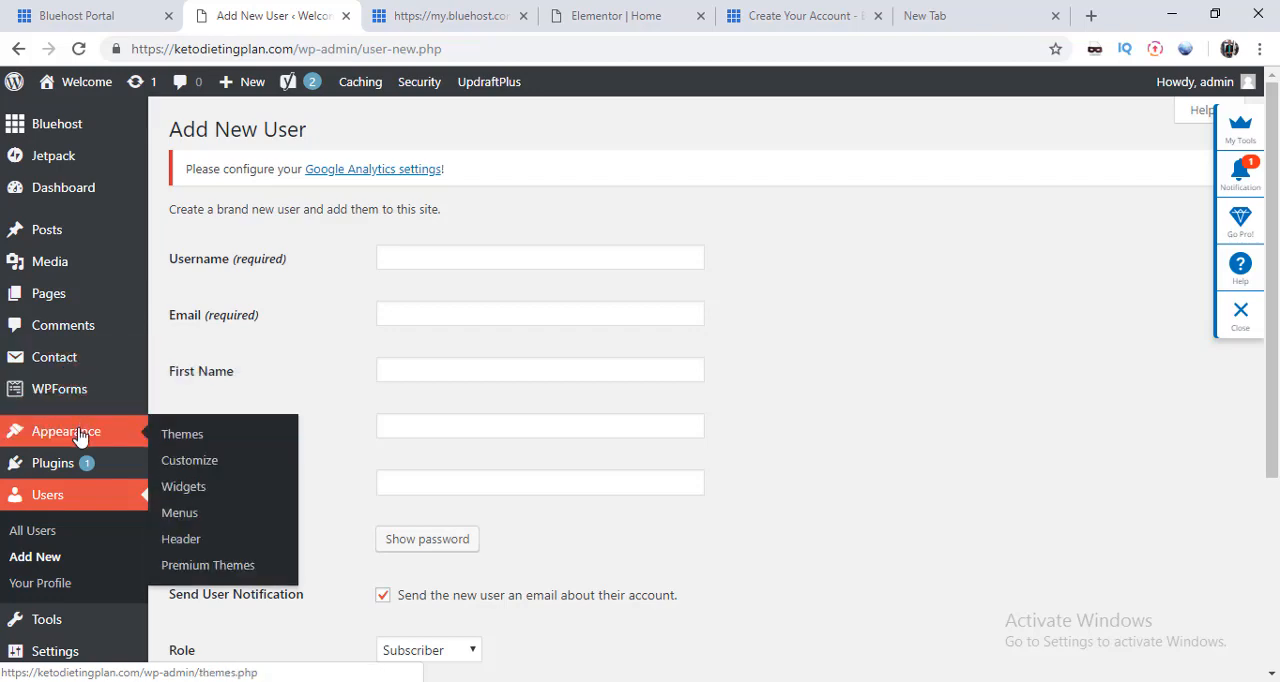
click(190, 438)
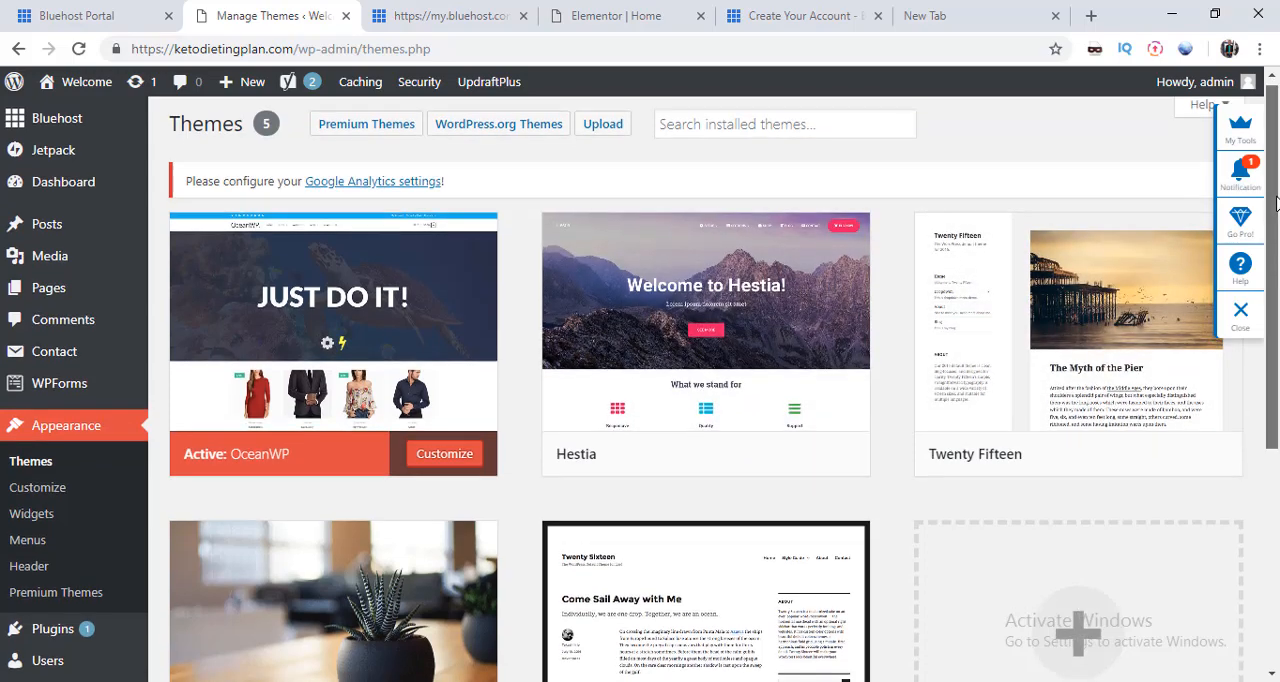
scroll(1275, 230, down, 1)
scroll(1273, 290, down, 3)
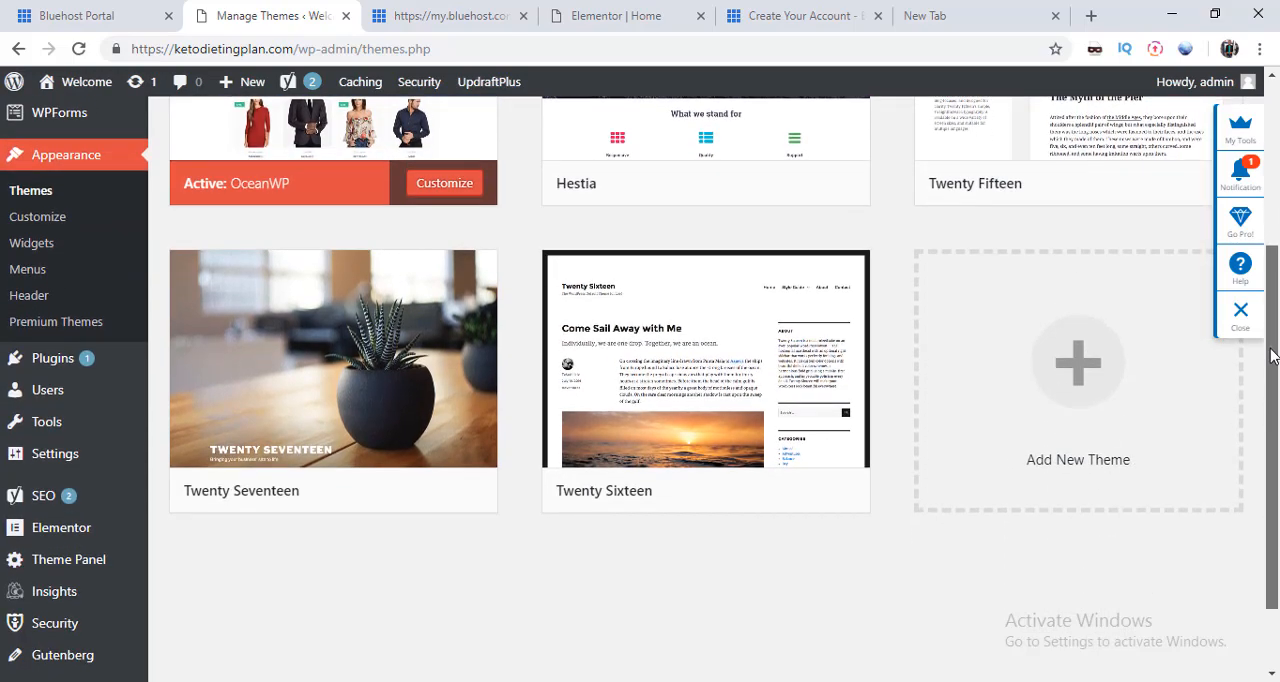
scroll(1272, 207, up, 1)
scroll(1272, 207, up, 3)
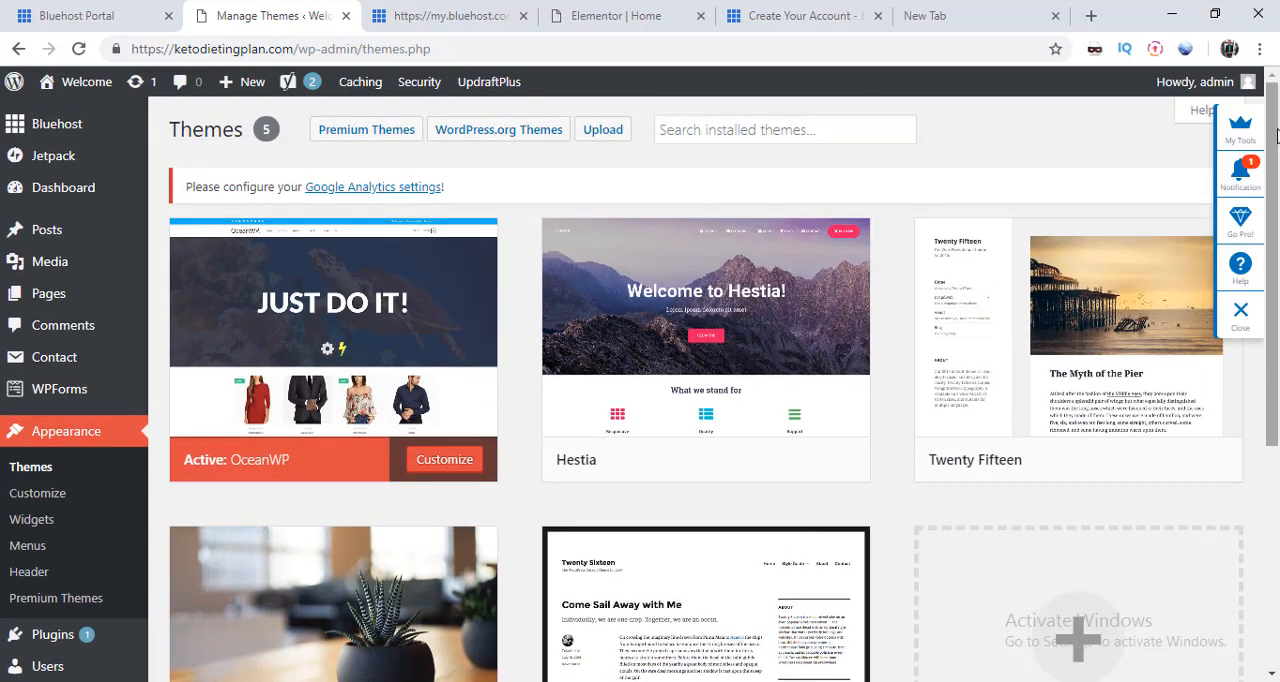
click(730, 130)
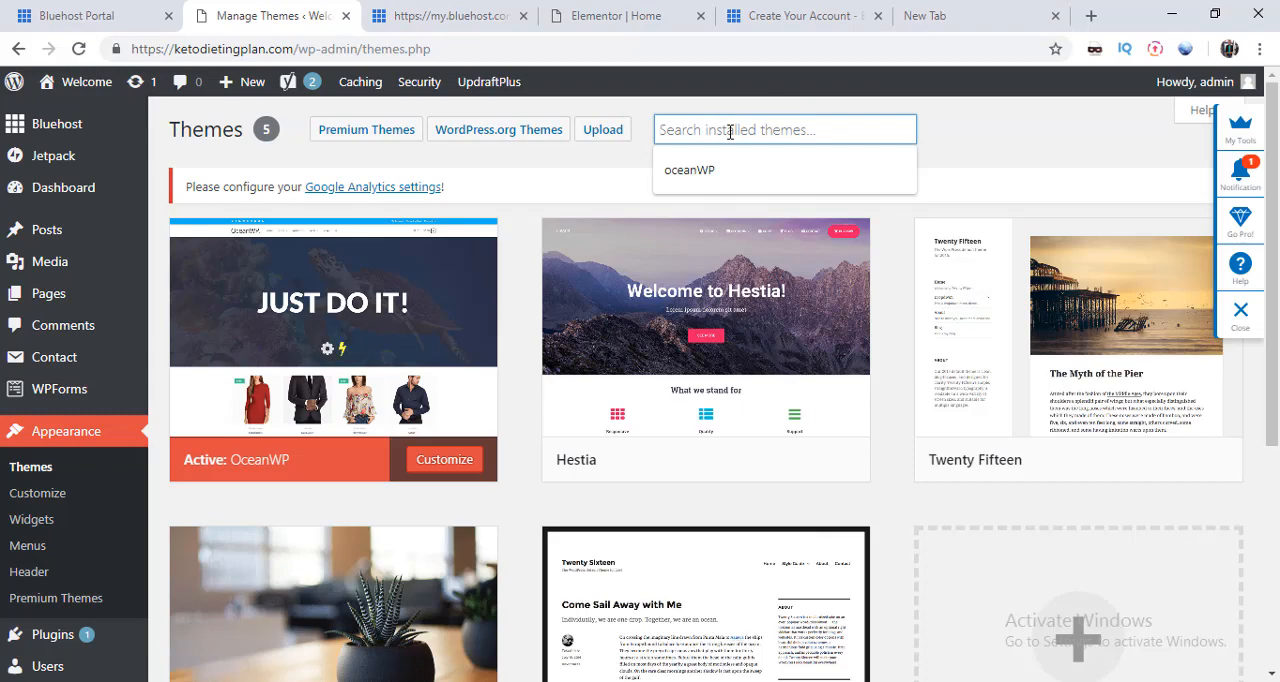
click(695, 170)
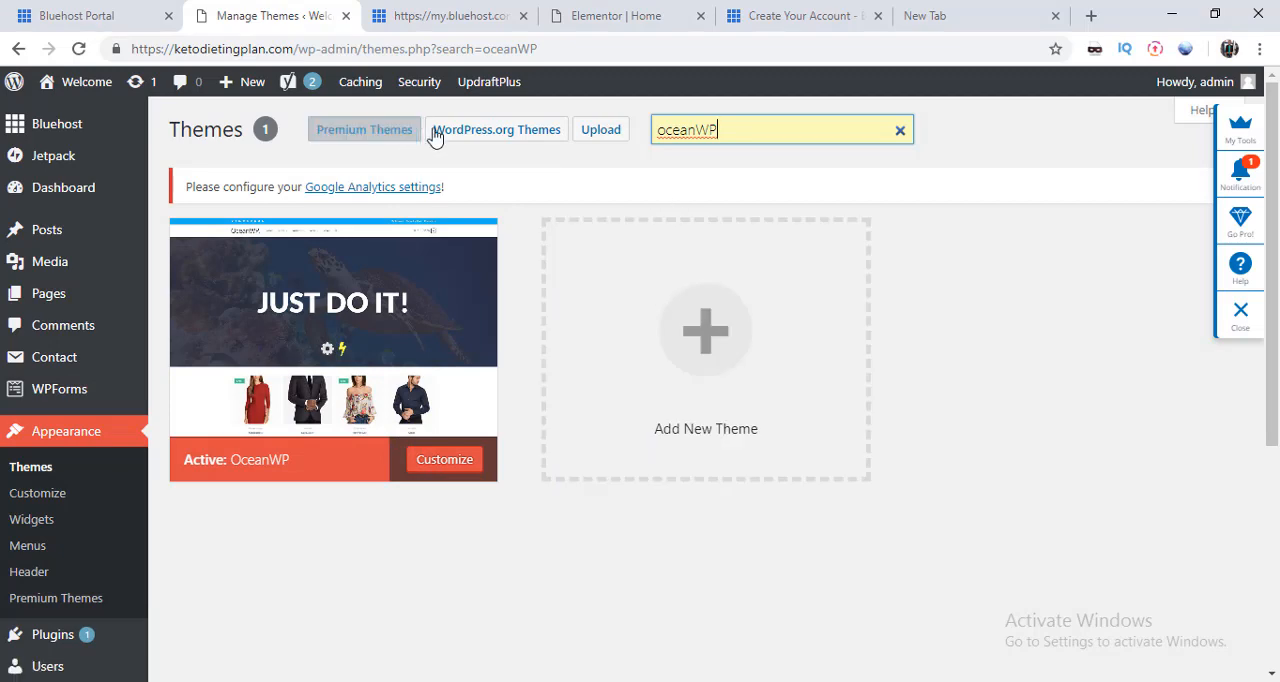
Step: Open the page for adding a new theme and browse the popular themes
click(692, 378)
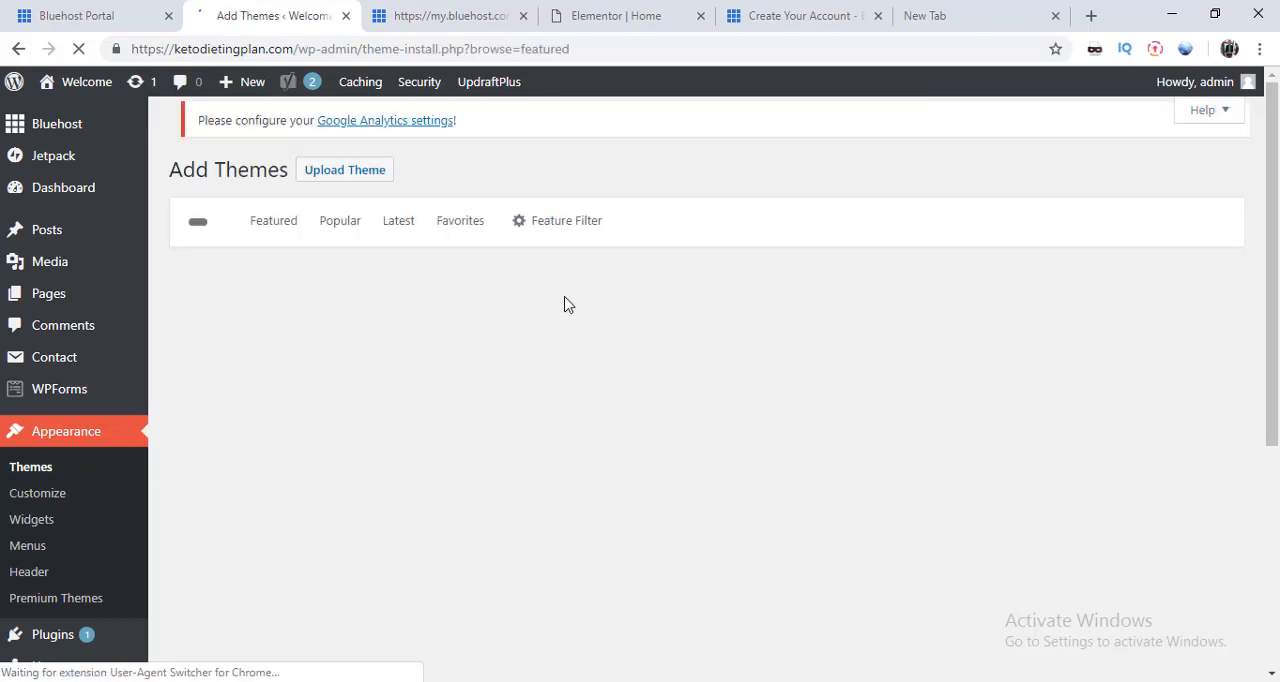
click(340, 240)
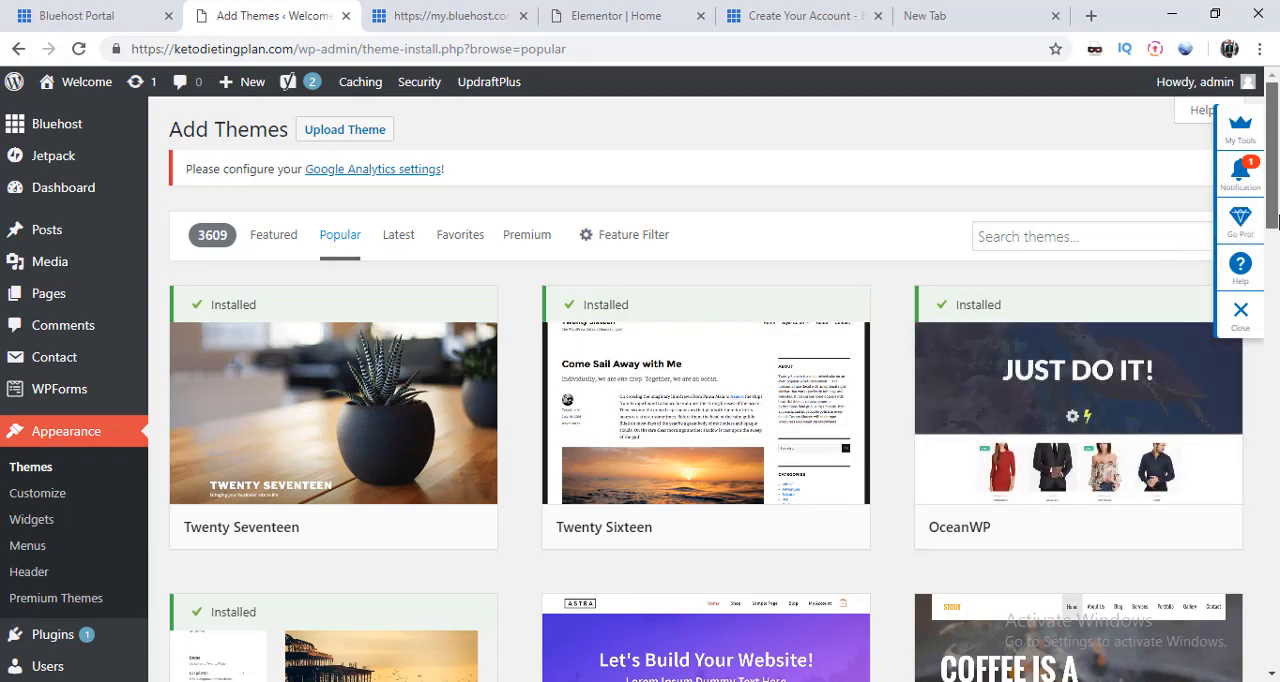
scroll(636, 272, down, 1)
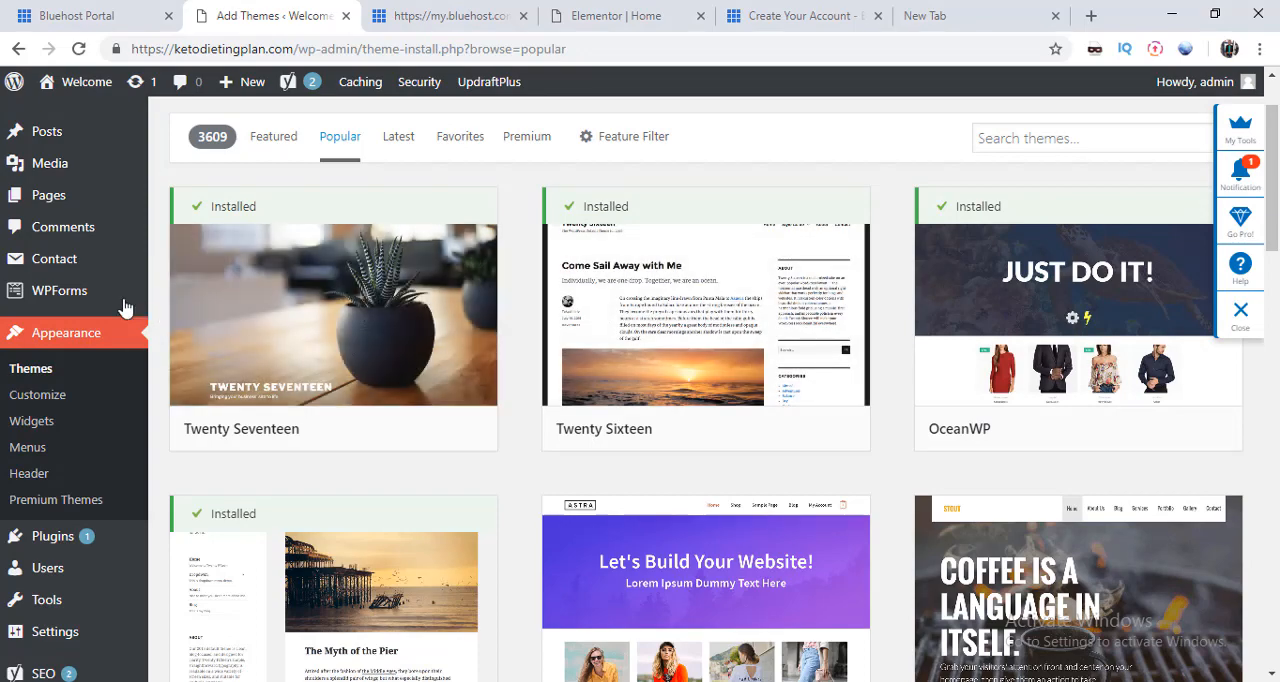
Step: Return to the installed themes, review the customization sections of the active OceanWP theme and exit without publishing
mouse_move(113, 305)
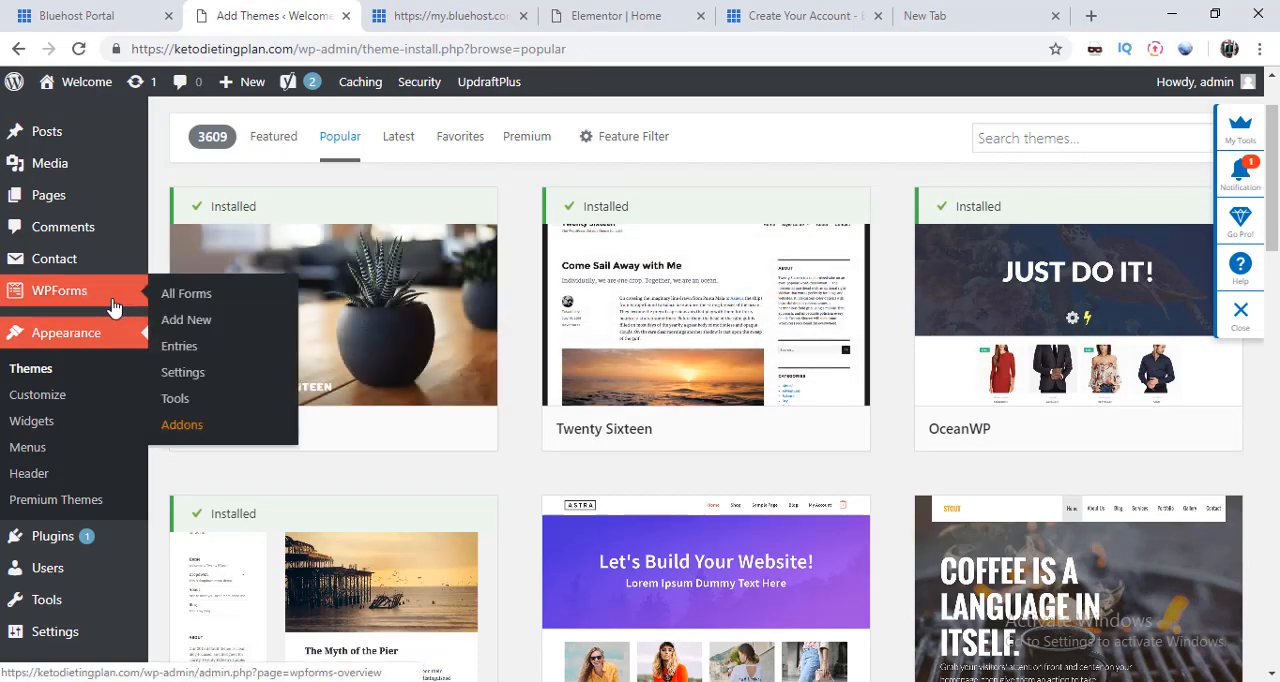
click(86, 350)
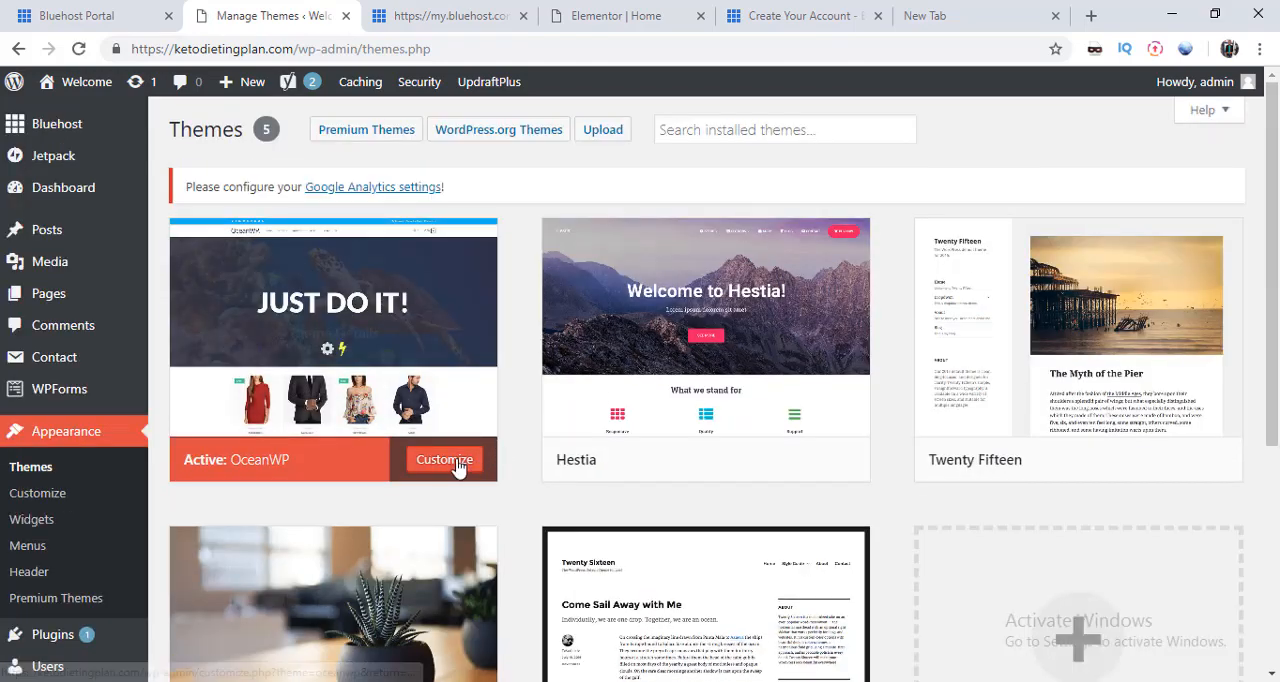
click(443, 462)
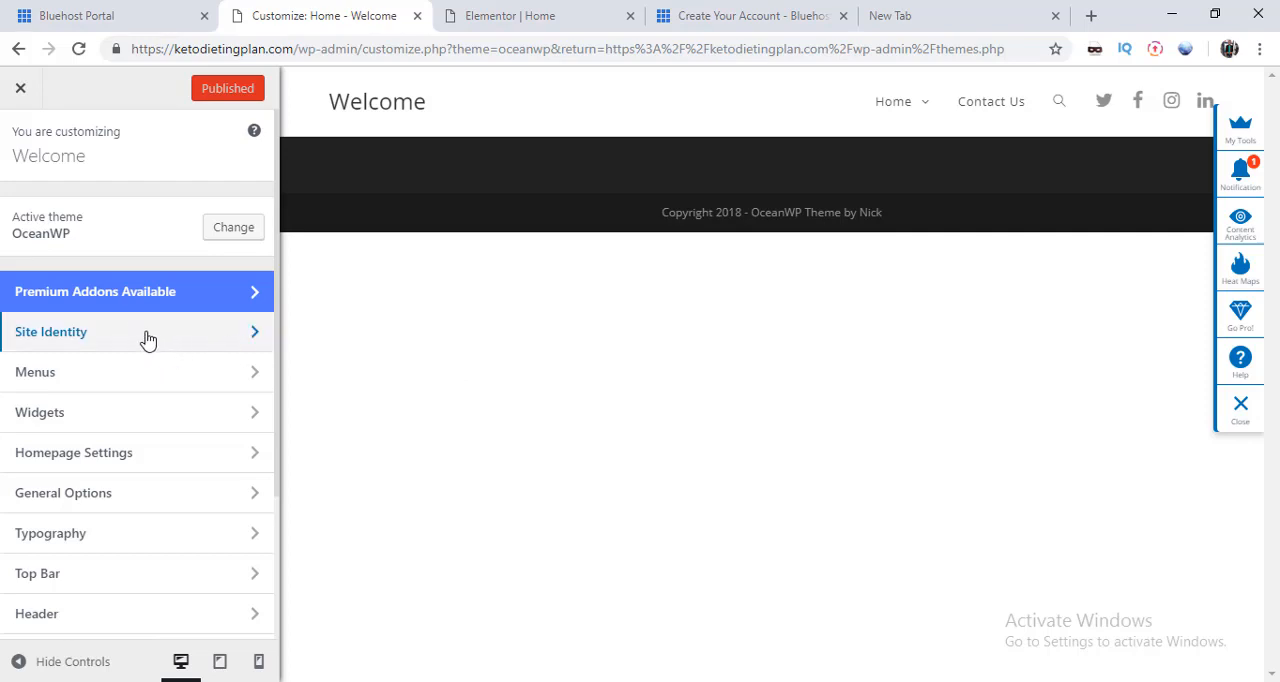
scroll(200, 330, down, 1)
scroll(275, 370, down, 1)
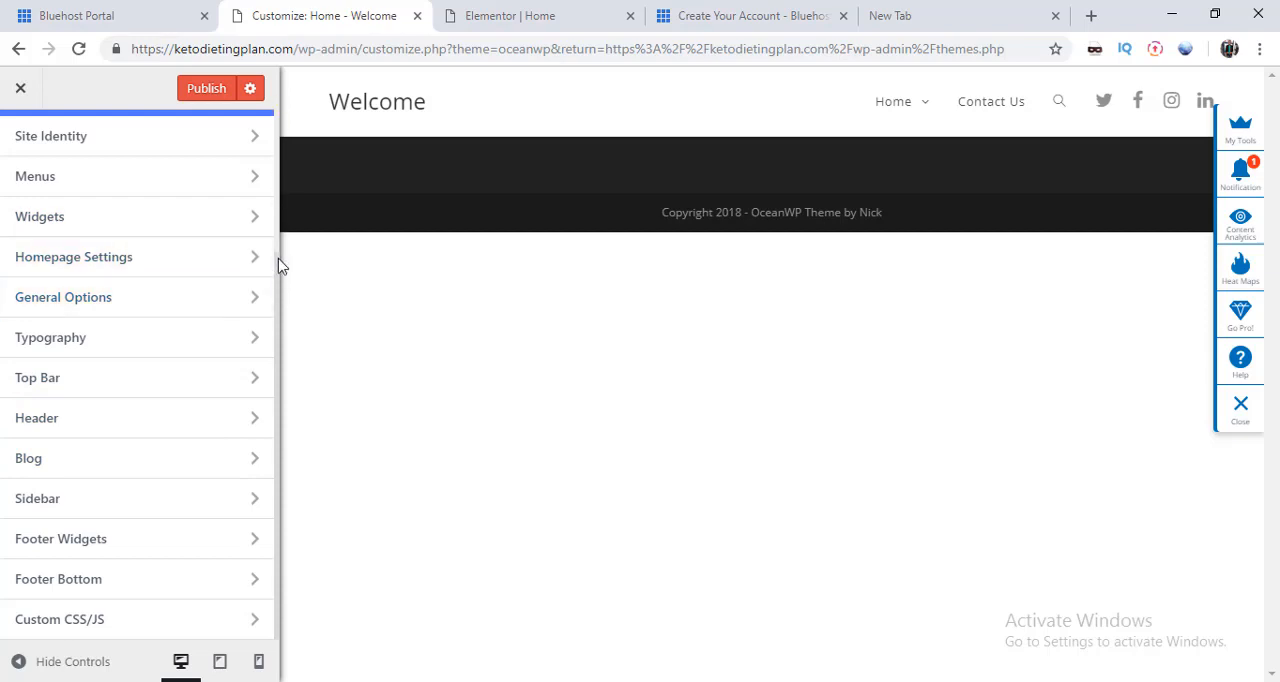
click(21, 92)
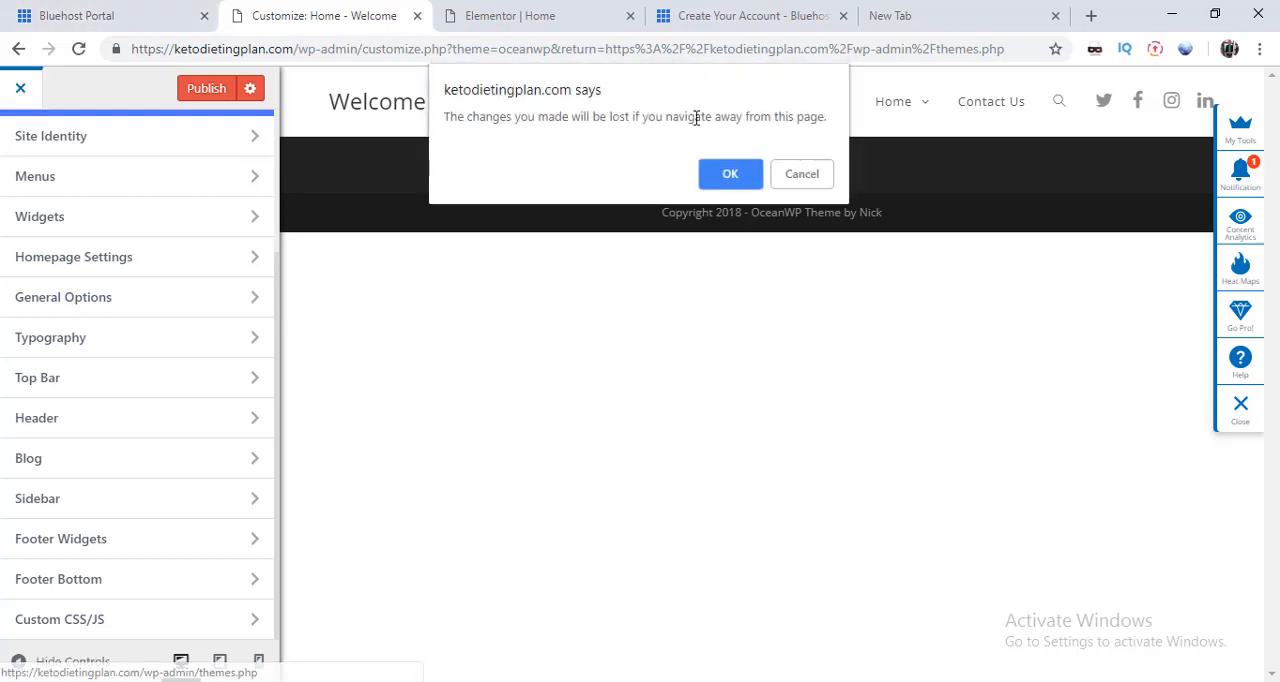
click(731, 176)
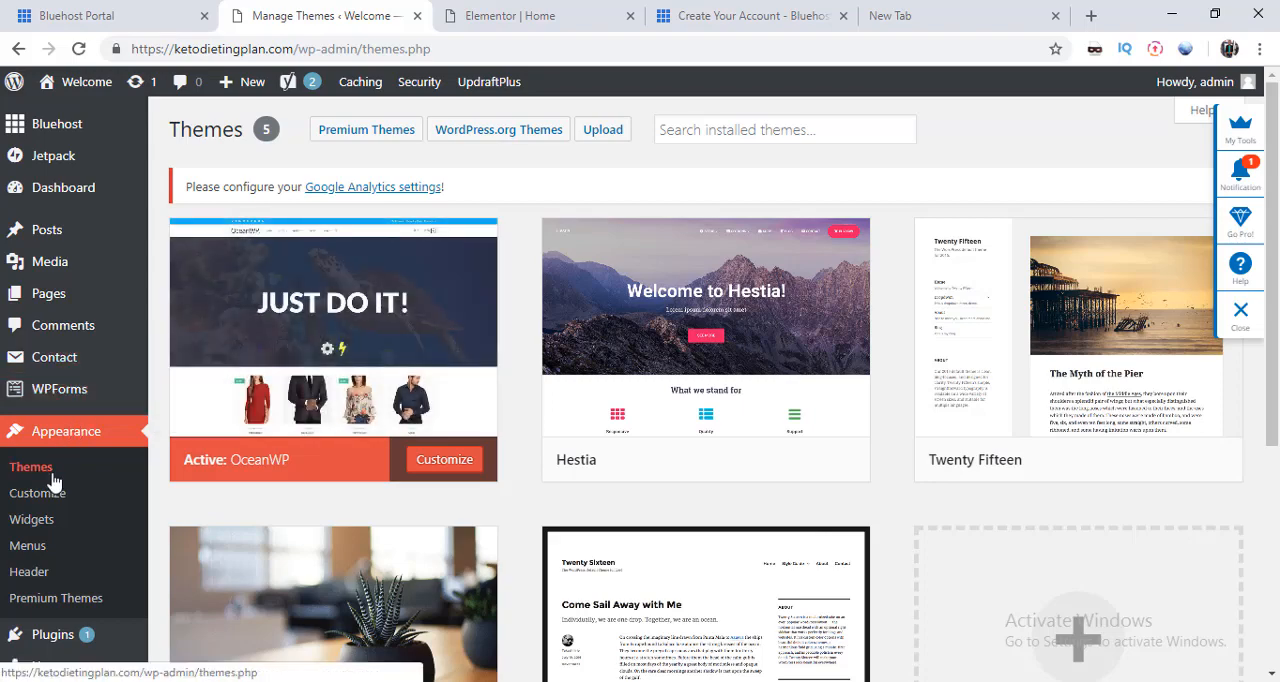
Step: Open the navigation menu editor and examine how pages are added to Menu 1
click(40, 553)
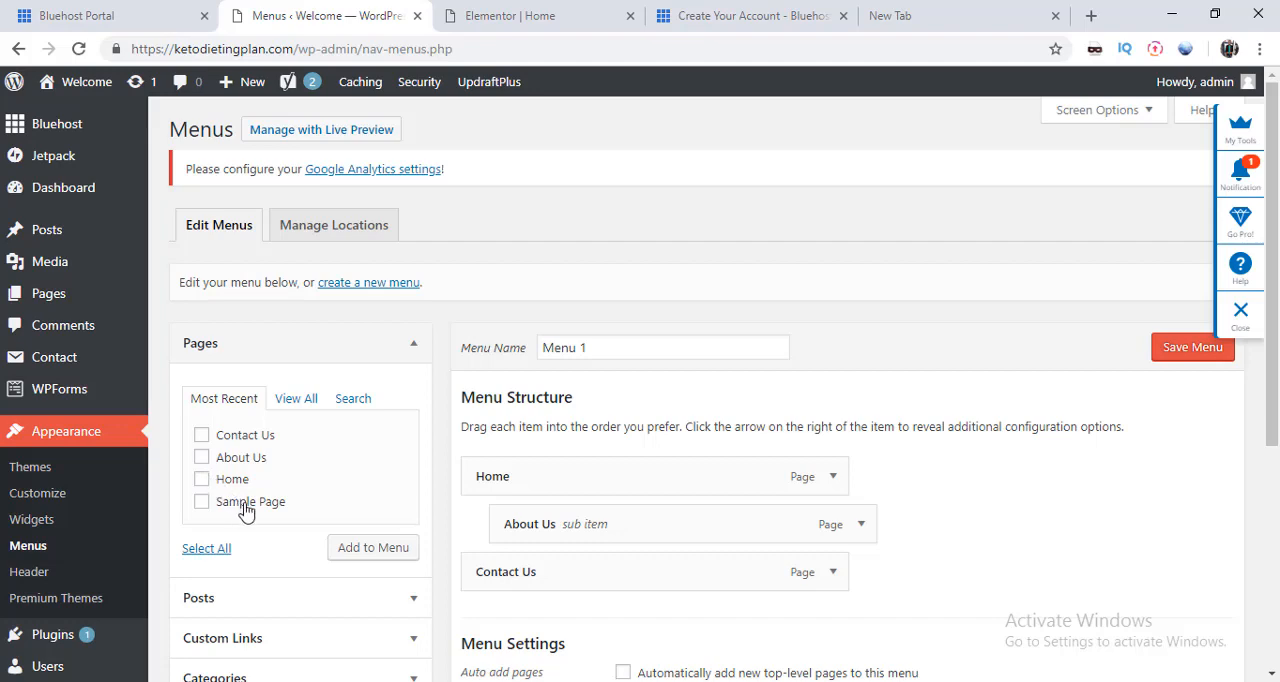
click(372, 553)
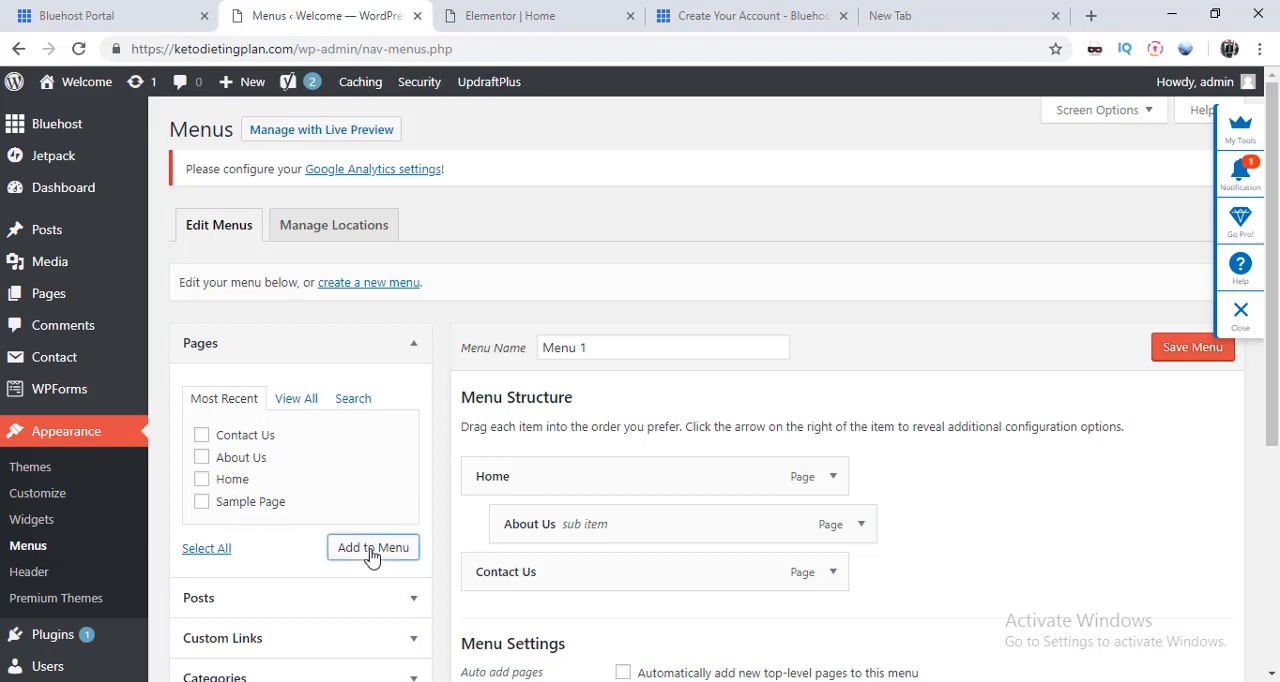
Step: Leave the menu editor without saving and start a new page titled Products
mouse_move(230, 87)
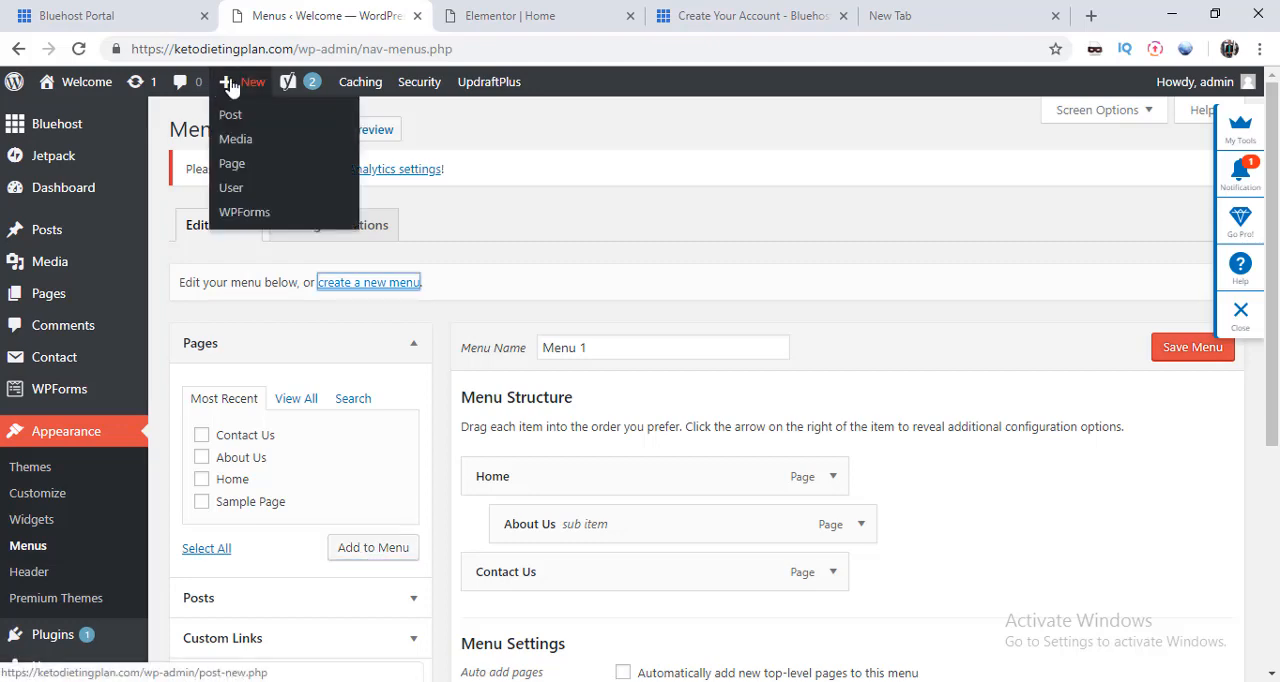
click(240, 173)
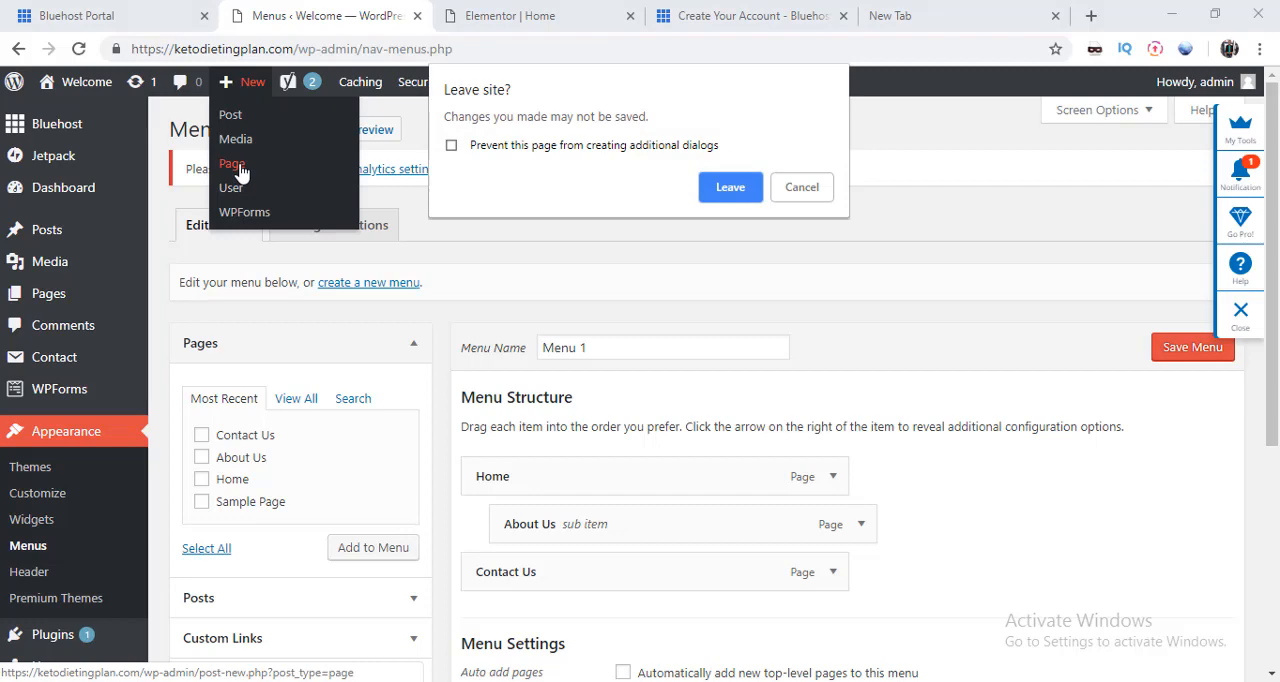
click(728, 192)
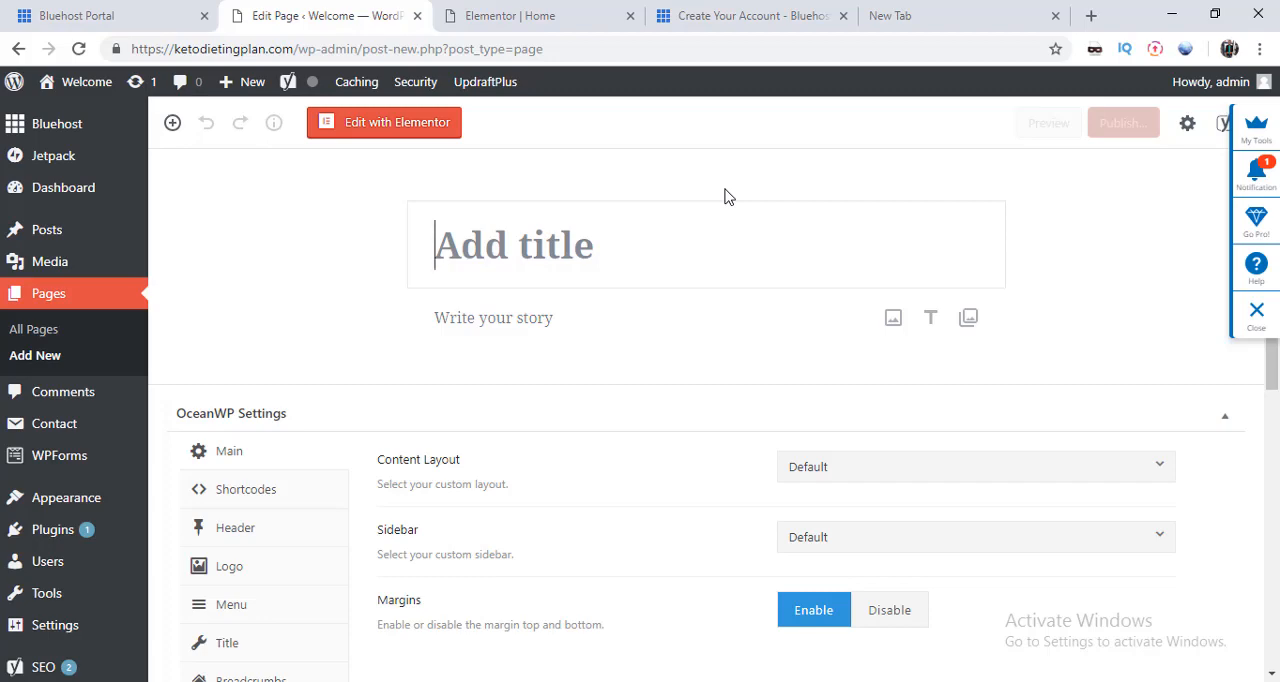
text(P)
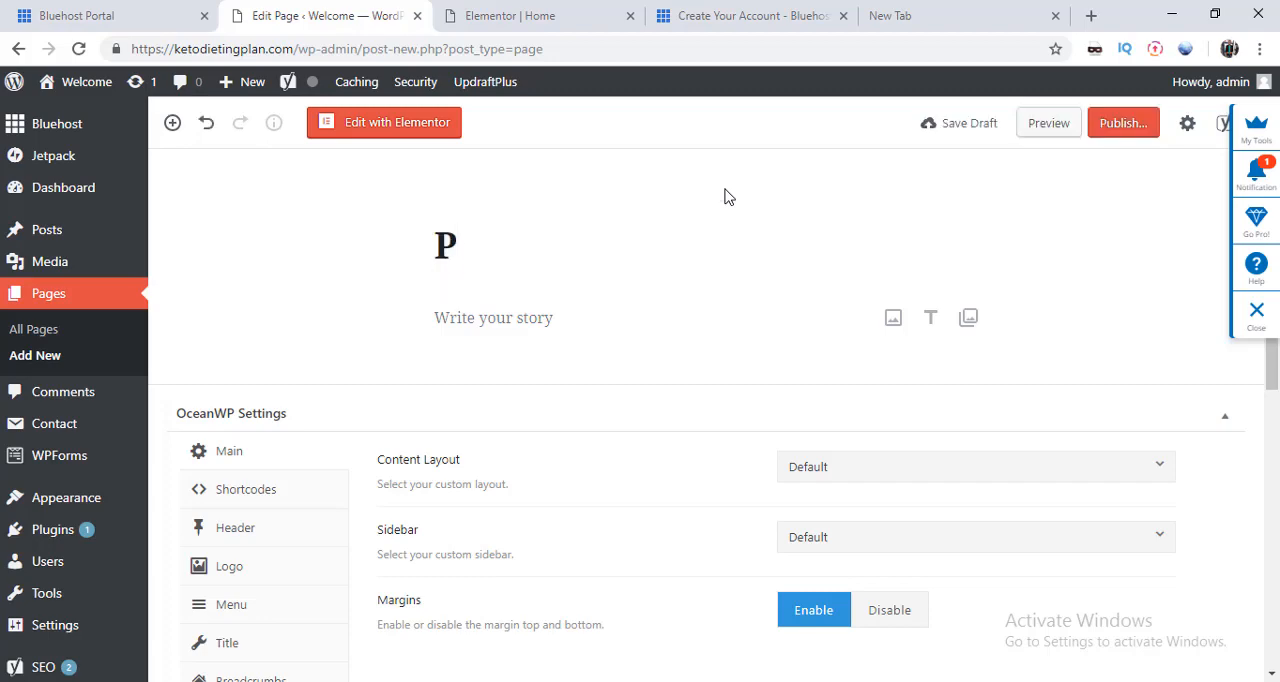
text(roduct)
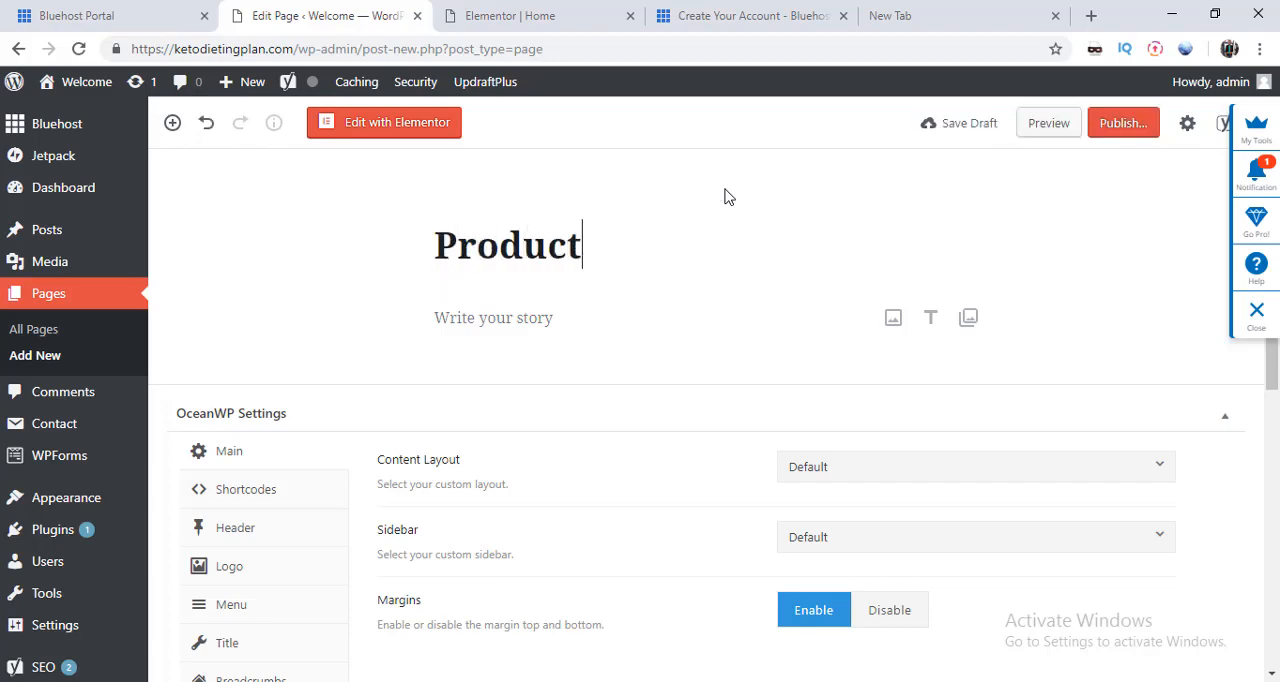
text(s)
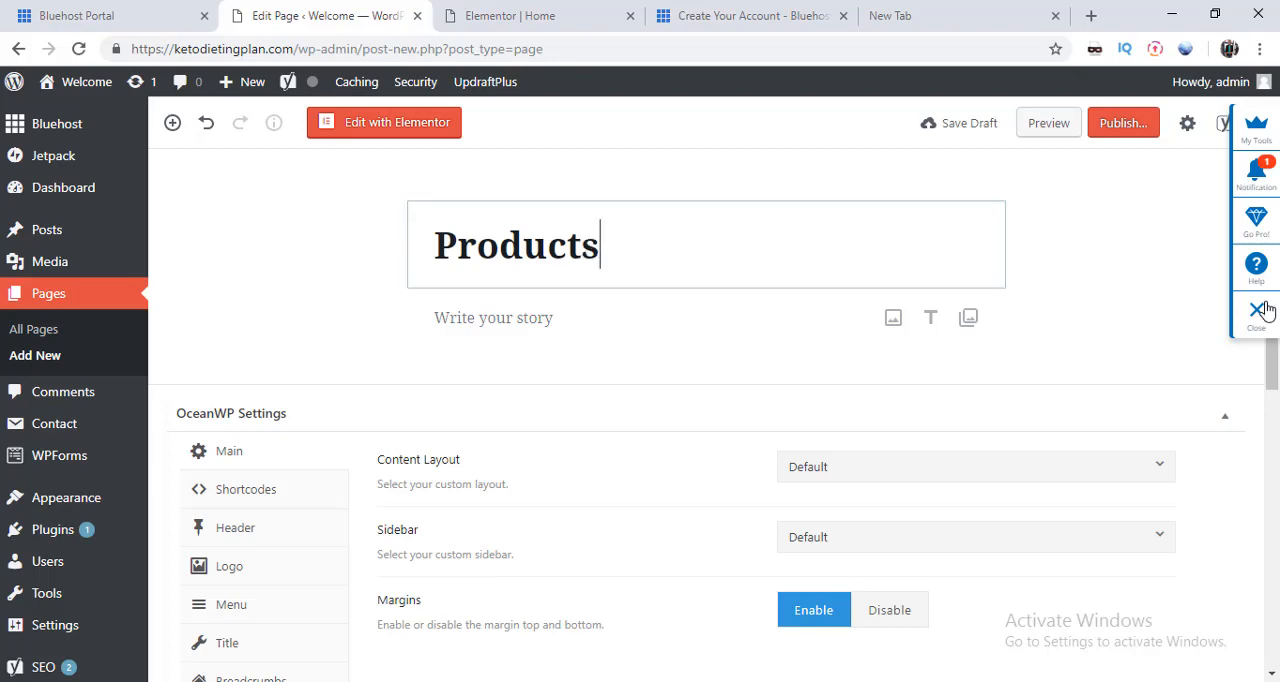
Step: In the page's OceanWP settings, set the content layout to 100% Full Width and disable the margins
drag(1269, 350, 1266, 417)
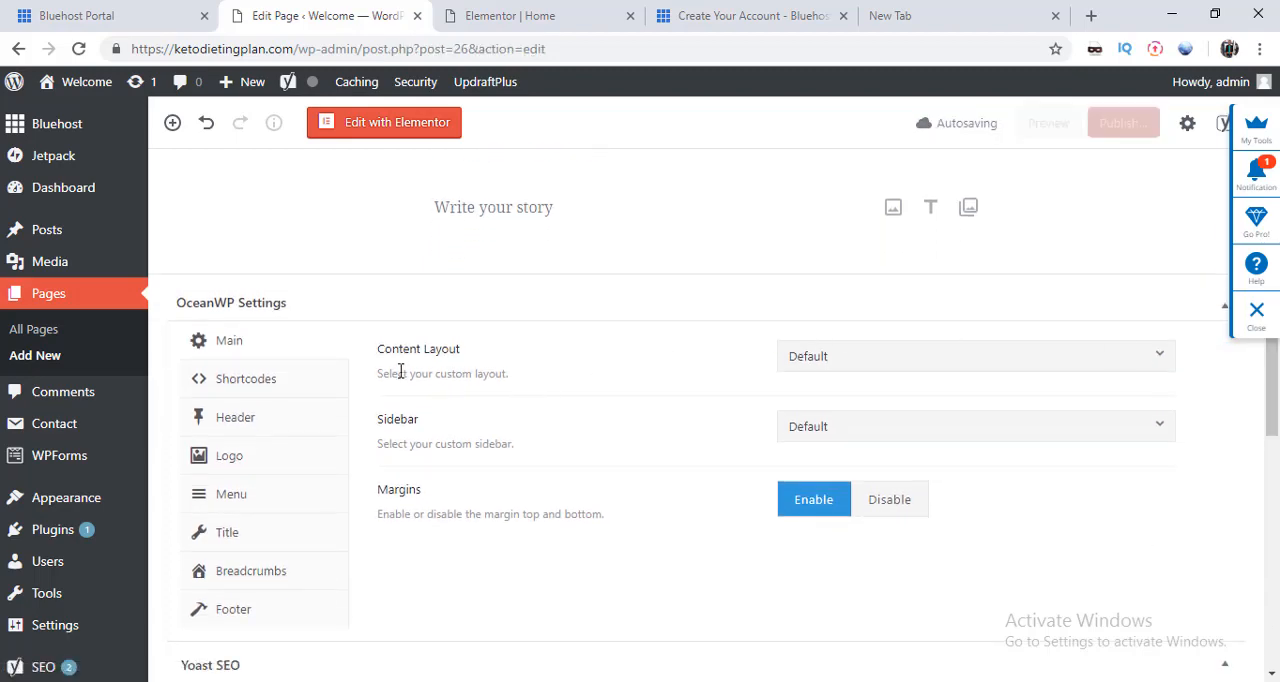
click(913, 362)
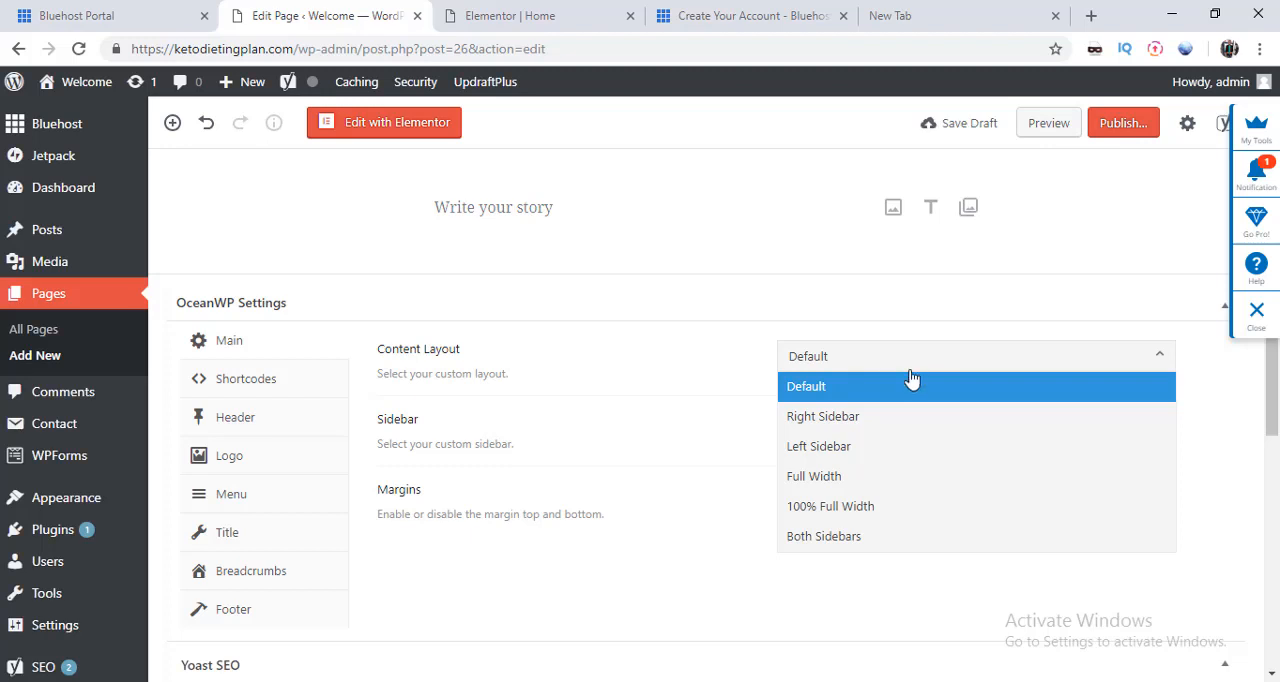
click(866, 508)
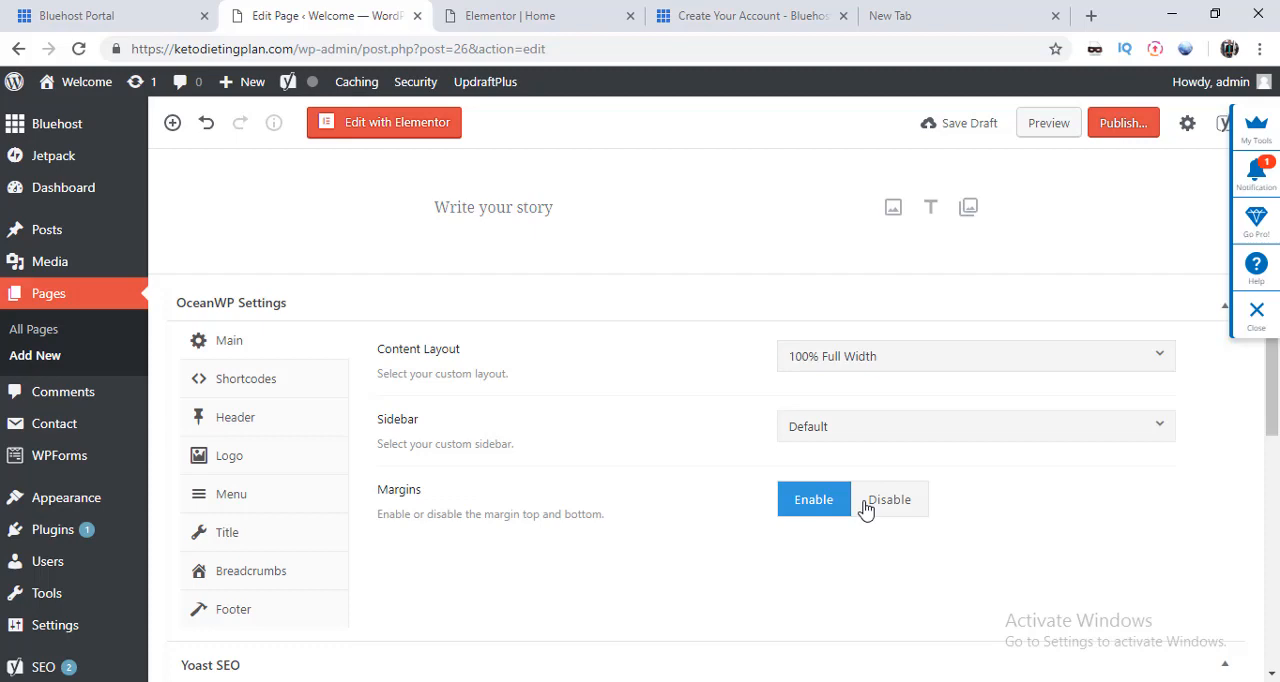
click(885, 513)
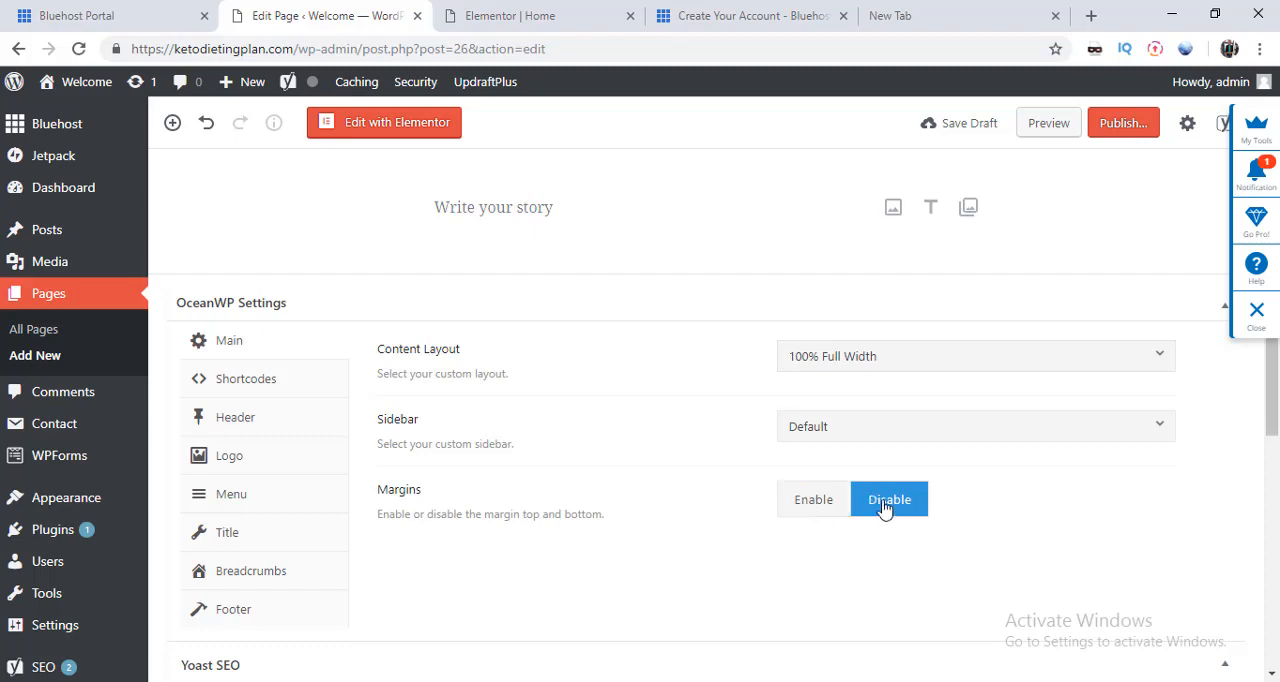
Step: Keep the Products page's sidebar option at Default and disable the page title display in its OceanWP settings
click(856, 430)
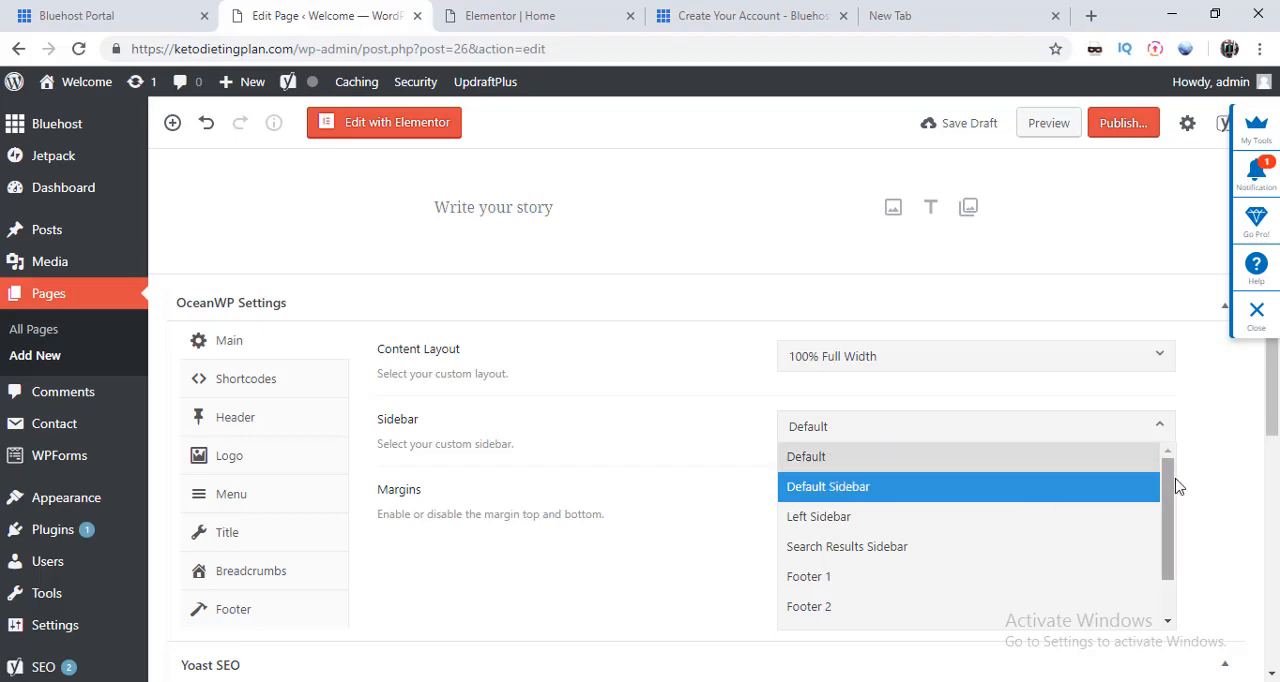
mouse_move(1176, 488)
mouse_down()
mouse_move(1176, 536)
mouse_move(1178, 468)
mouse_up()
click(1026, 474)
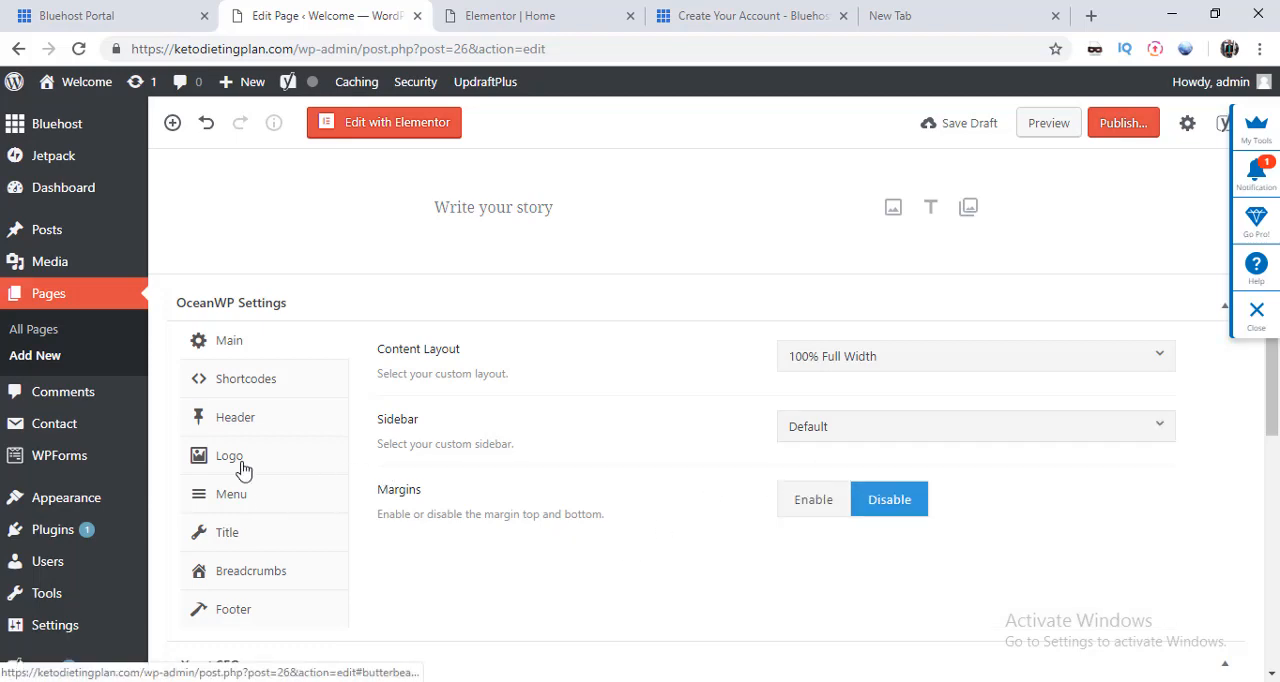
click(238, 533)
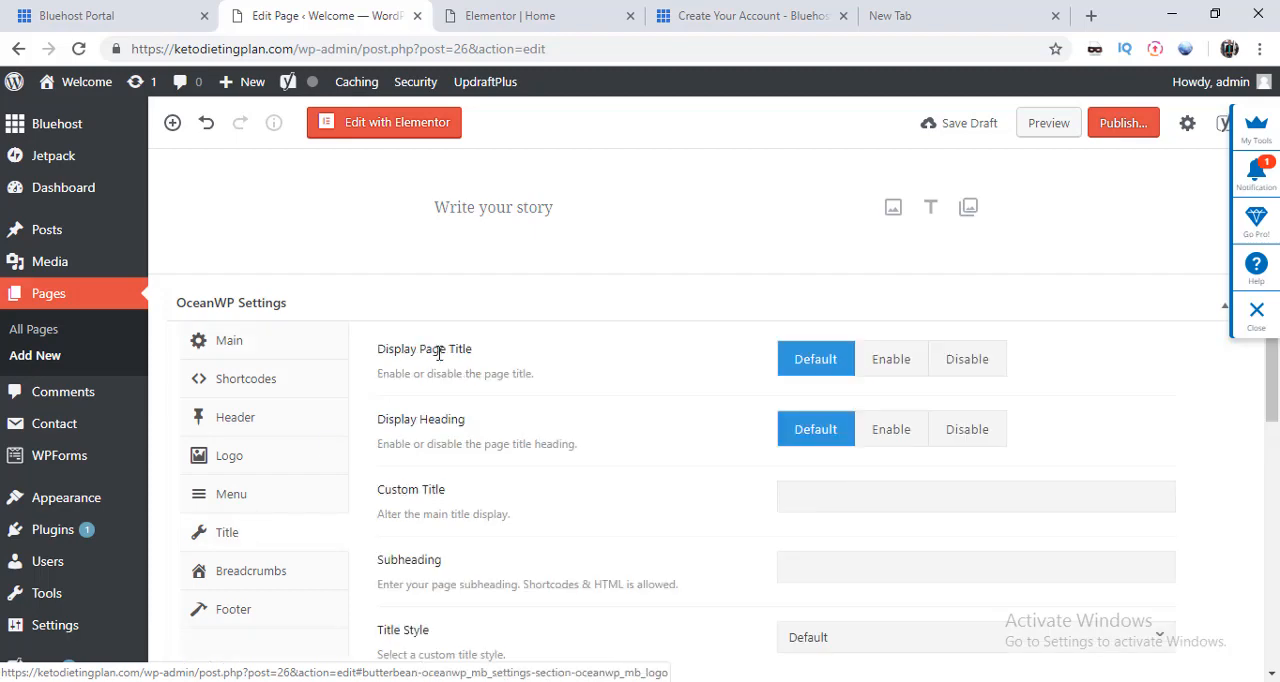
click(958, 364)
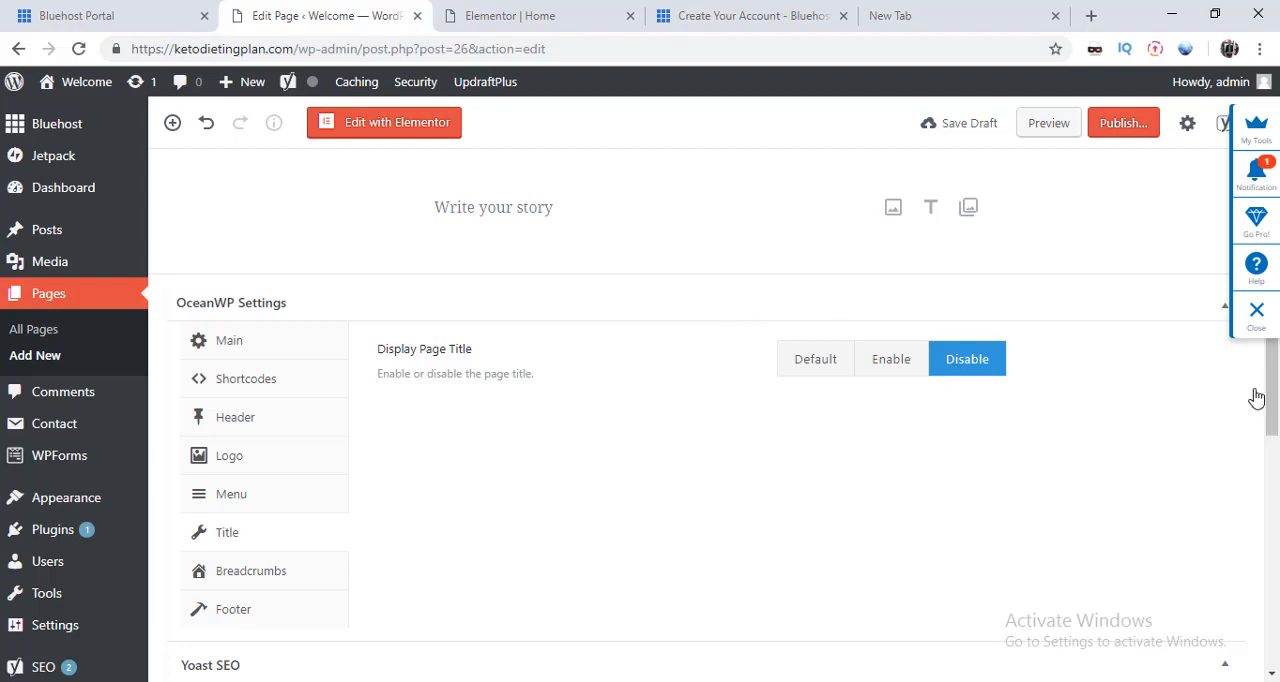
drag(1274, 399, 1275, 316)
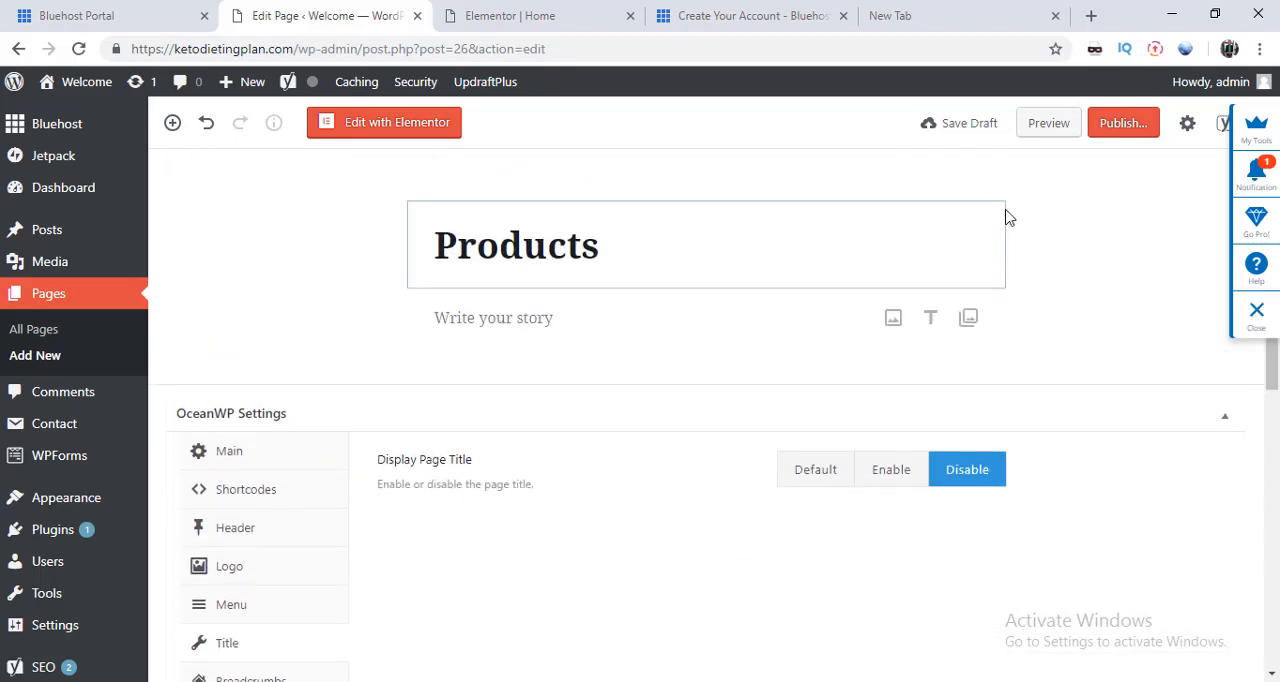
Step: Publish the Products page with public visibility and look over its published settings
click(1108, 128)
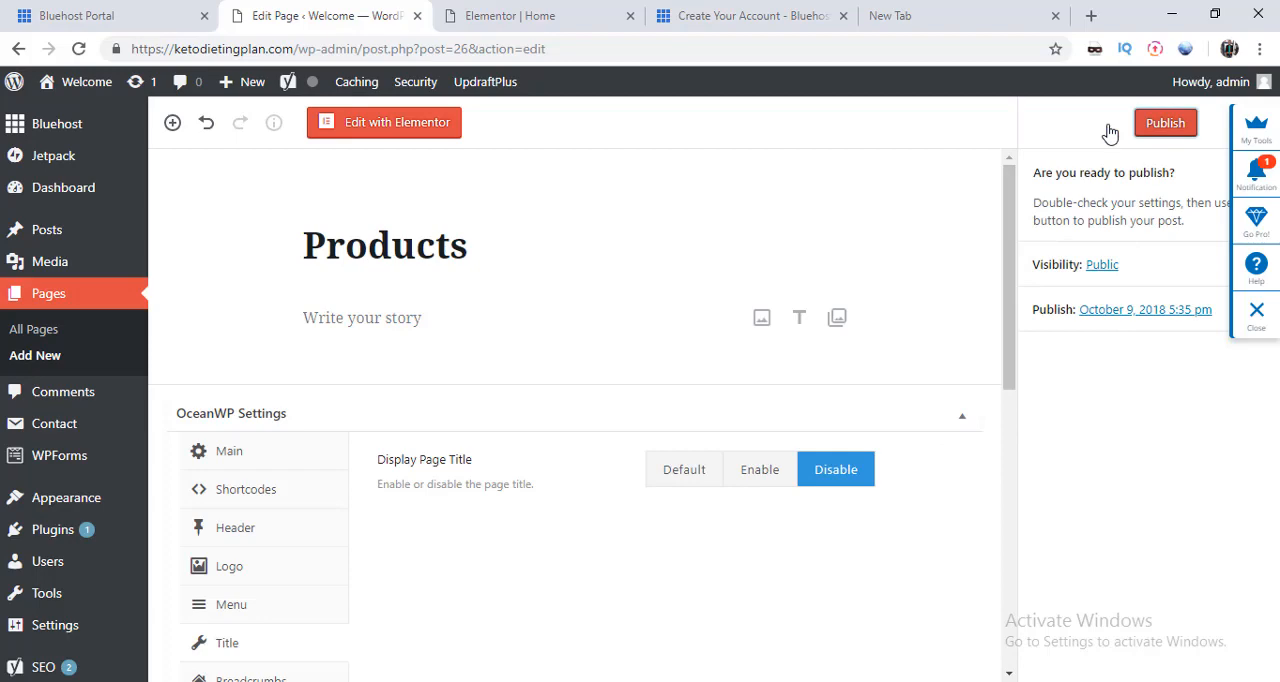
click(1166, 128)
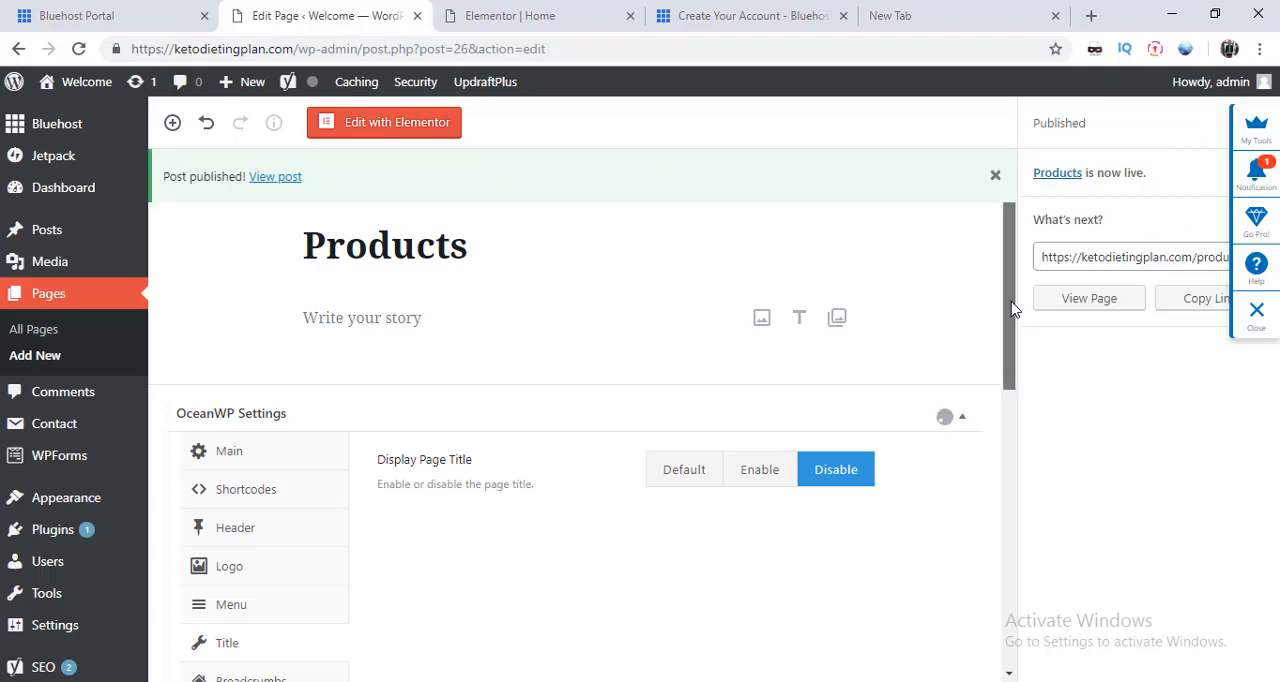
drag(1010, 308, 1005, 640)
drag(1006, 580, 1034, 260)
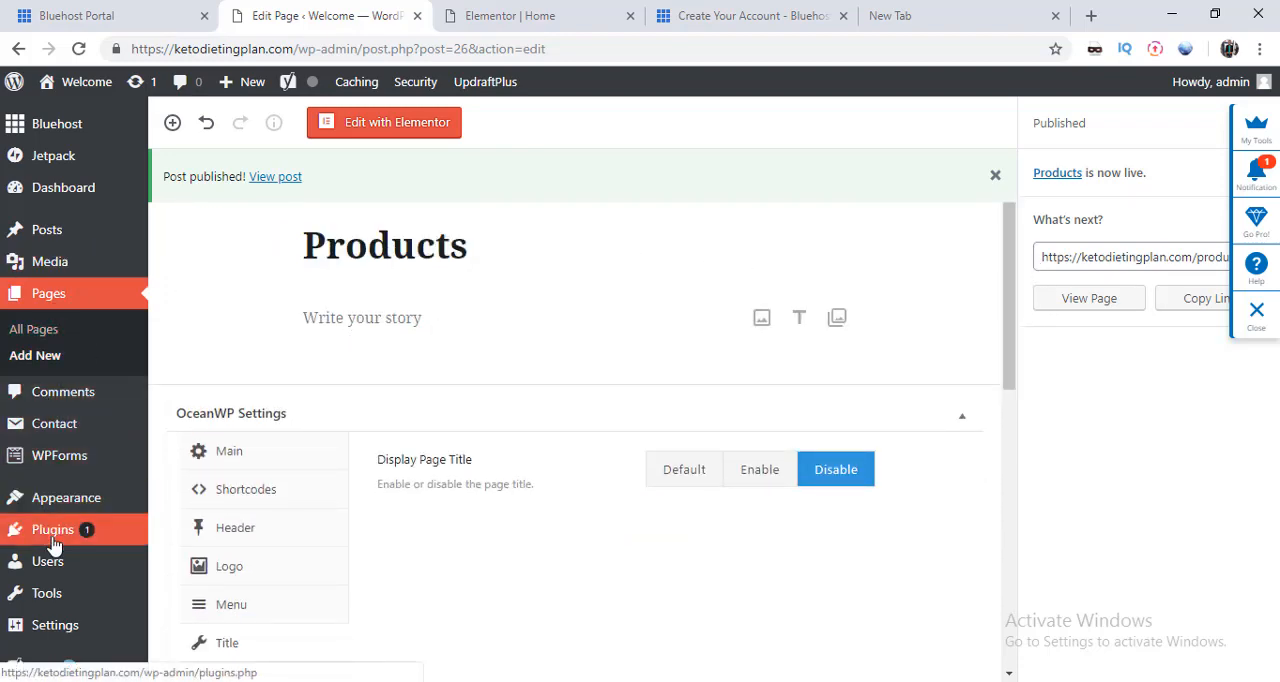
Step: Open the navigation menu editor and add the Products page to Menu 1
mouse_move(58, 502)
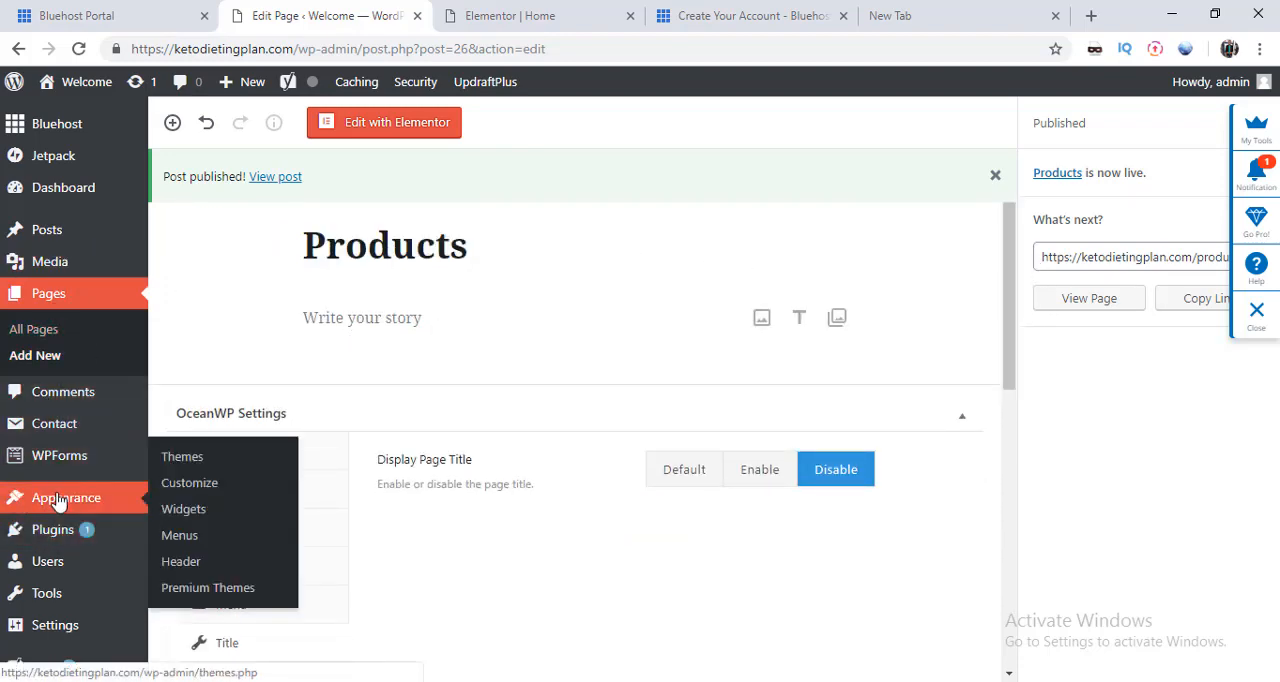
click(190, 548)
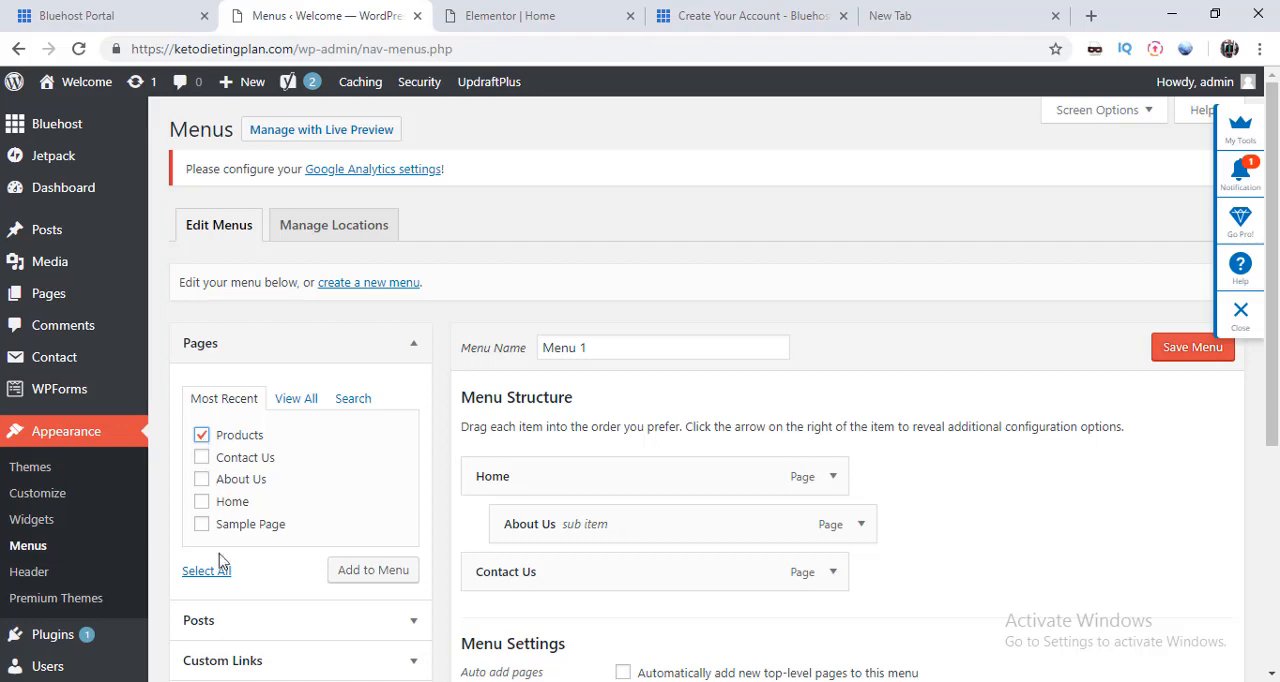
click(347, 575)
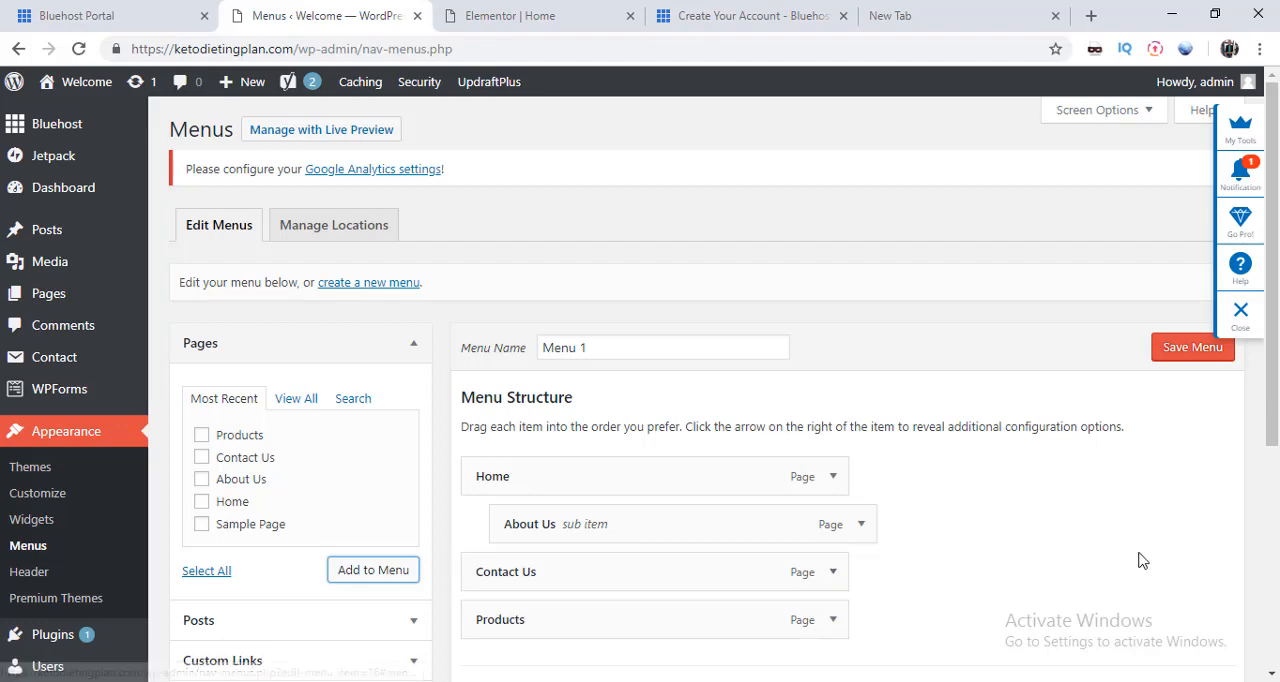
Step: Move Products under Home as a sub item after About Us, close the advertising notification and save Menu 1
drag(1273, 448, 1271, 520)
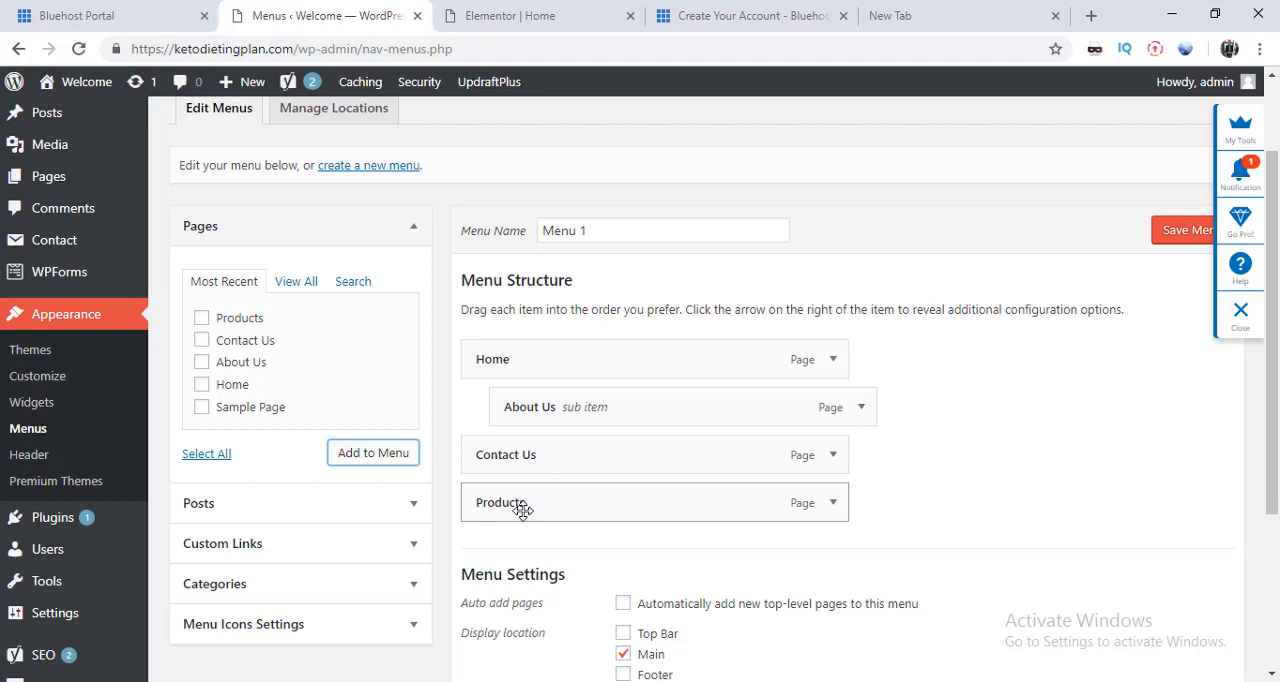
drag(522, 510, 551, 454)
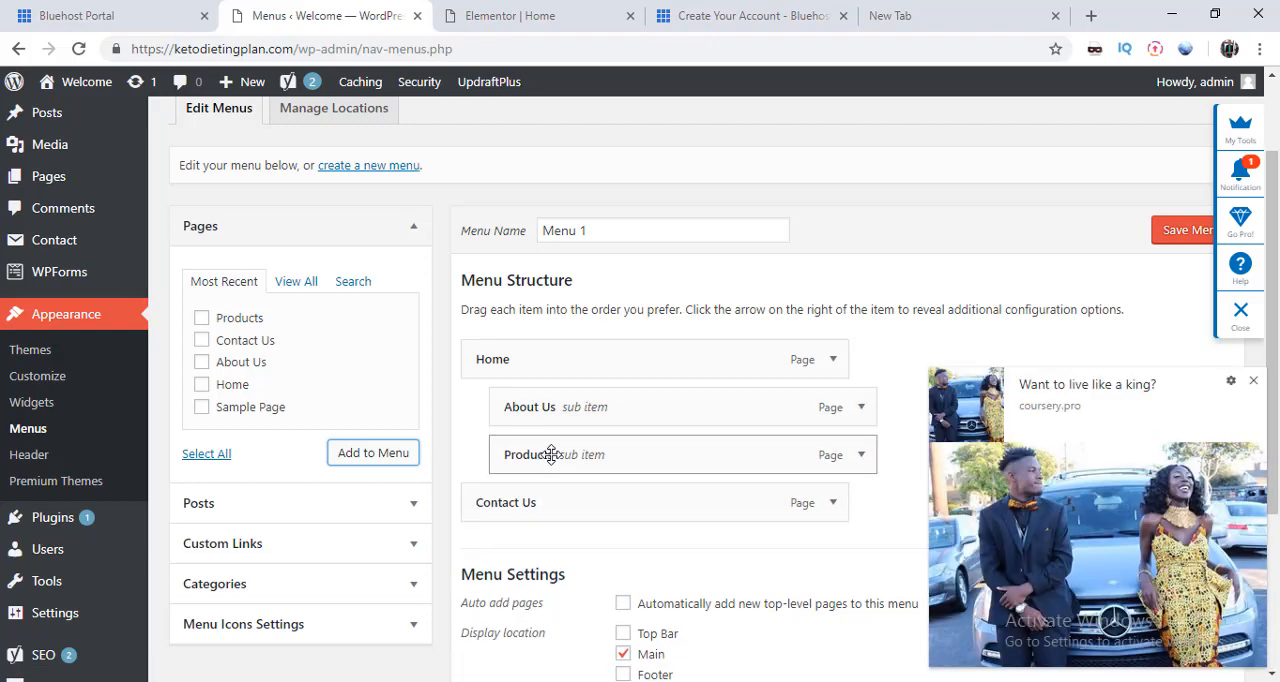
click(1253, 382)
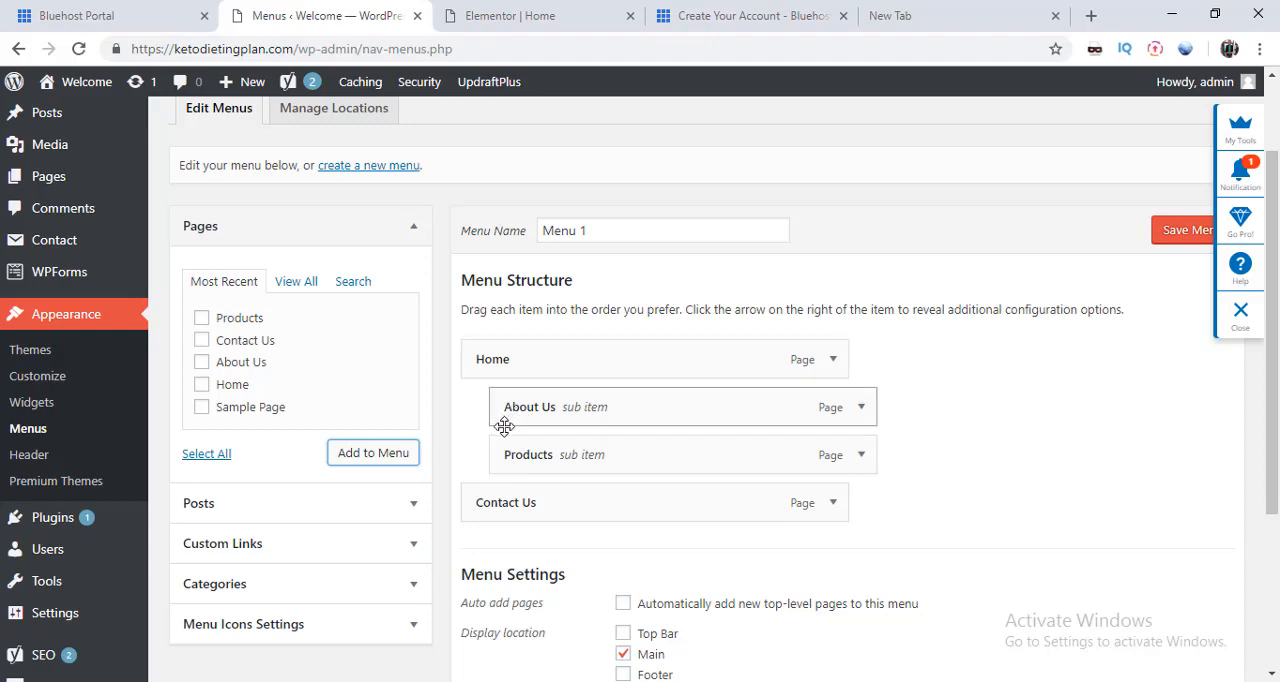
click(1172, 232)
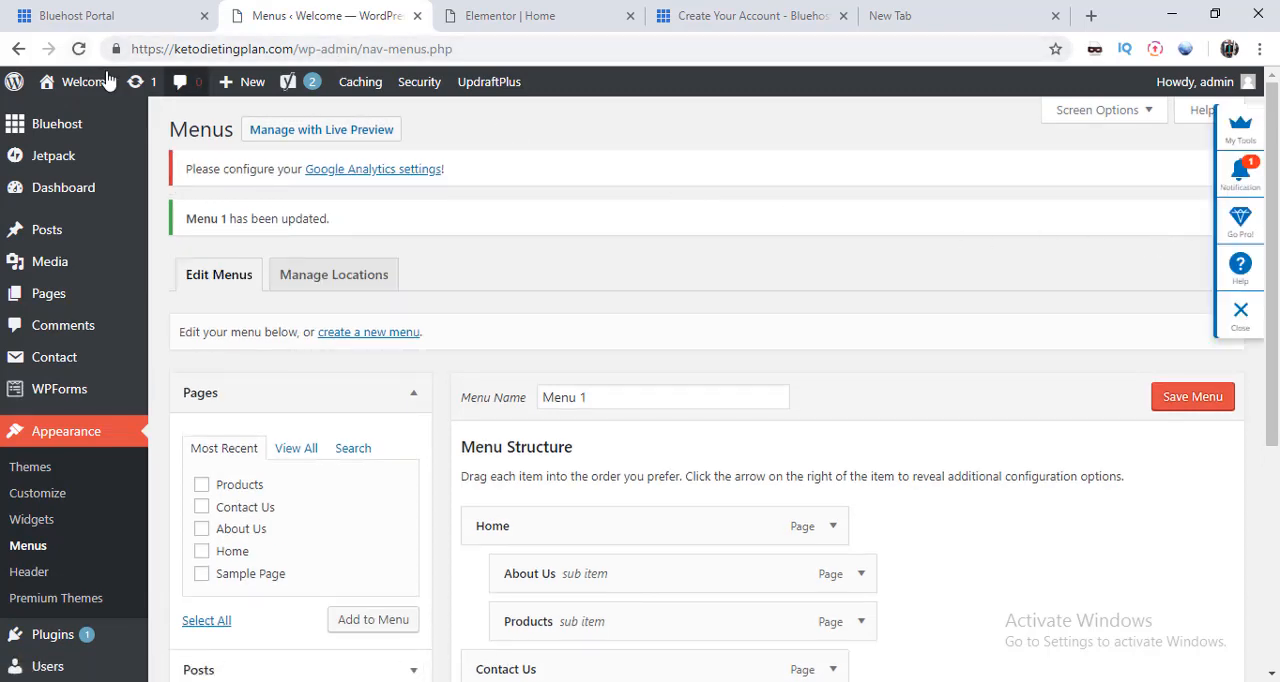
Step: View the live site's home page, check its header navigation and return to the menu editor
mouse_move(80, 92)
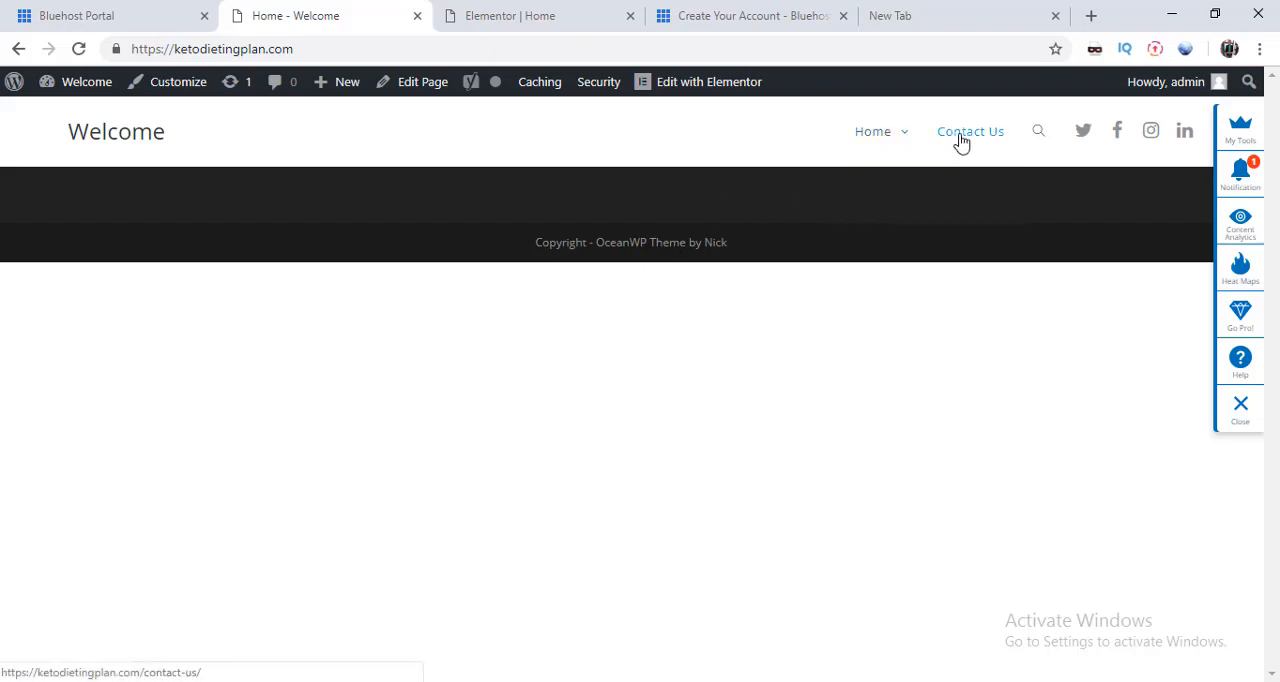
mouse_move(900, 140)
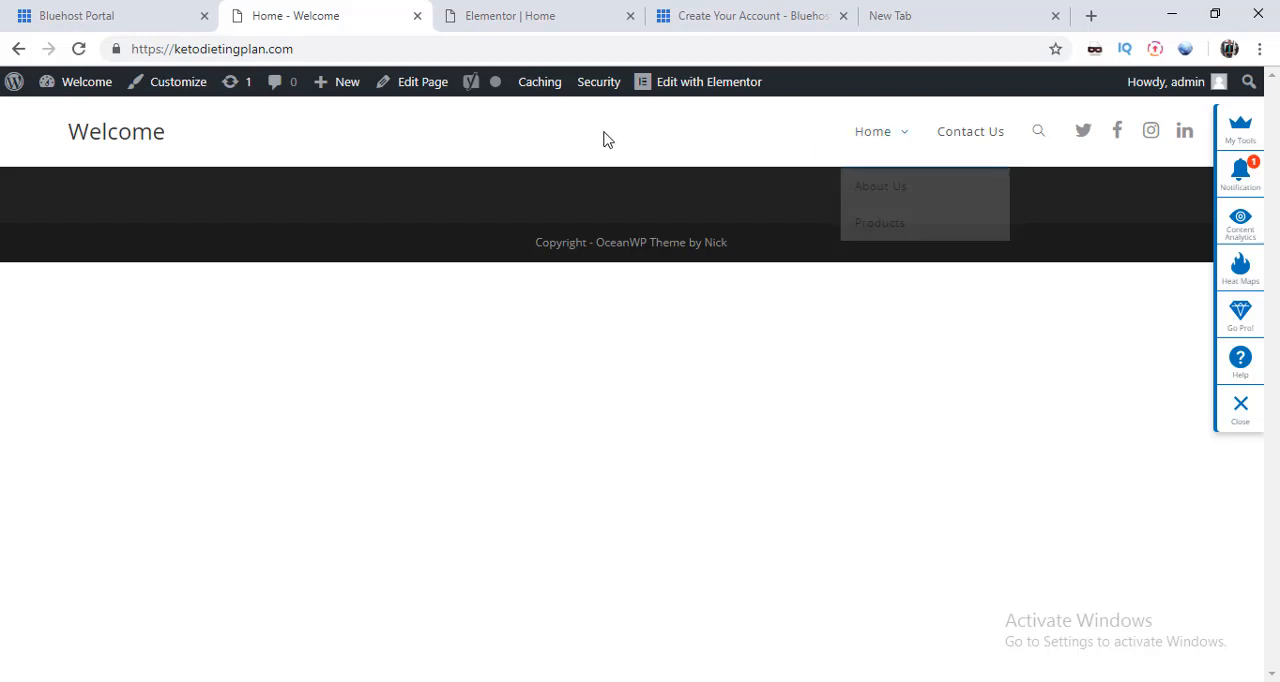
click(18, 50)
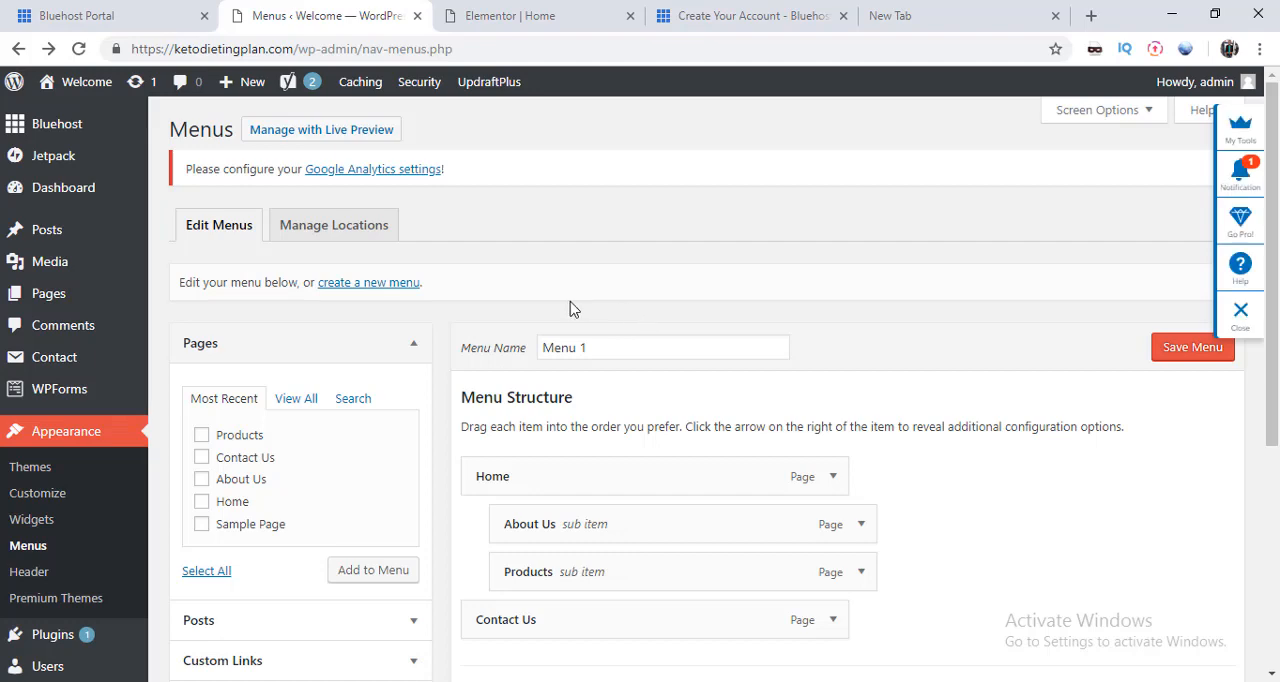
Step: Open the list of all the site's pages and review it
mouse_move(240, 84)
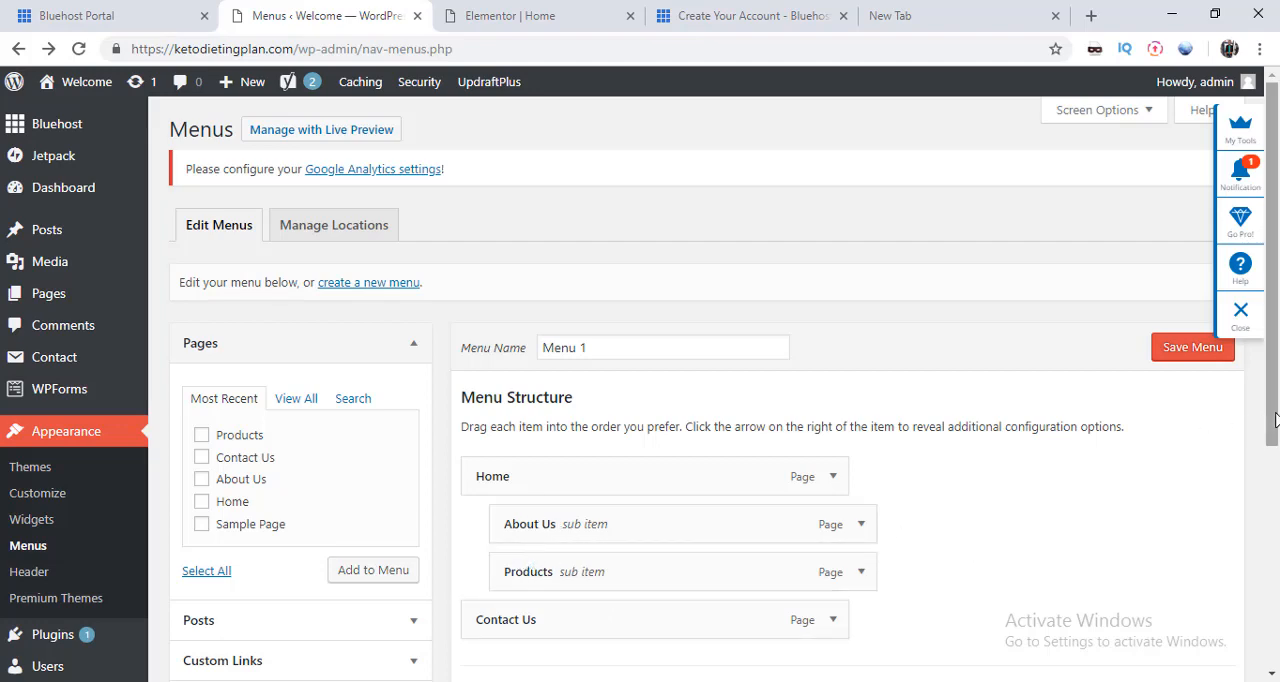
mouse_move(1274, 418)
mouse_down()
mouse_move(1273, 562)
mouse_move(1277, 397)
mouse_up()
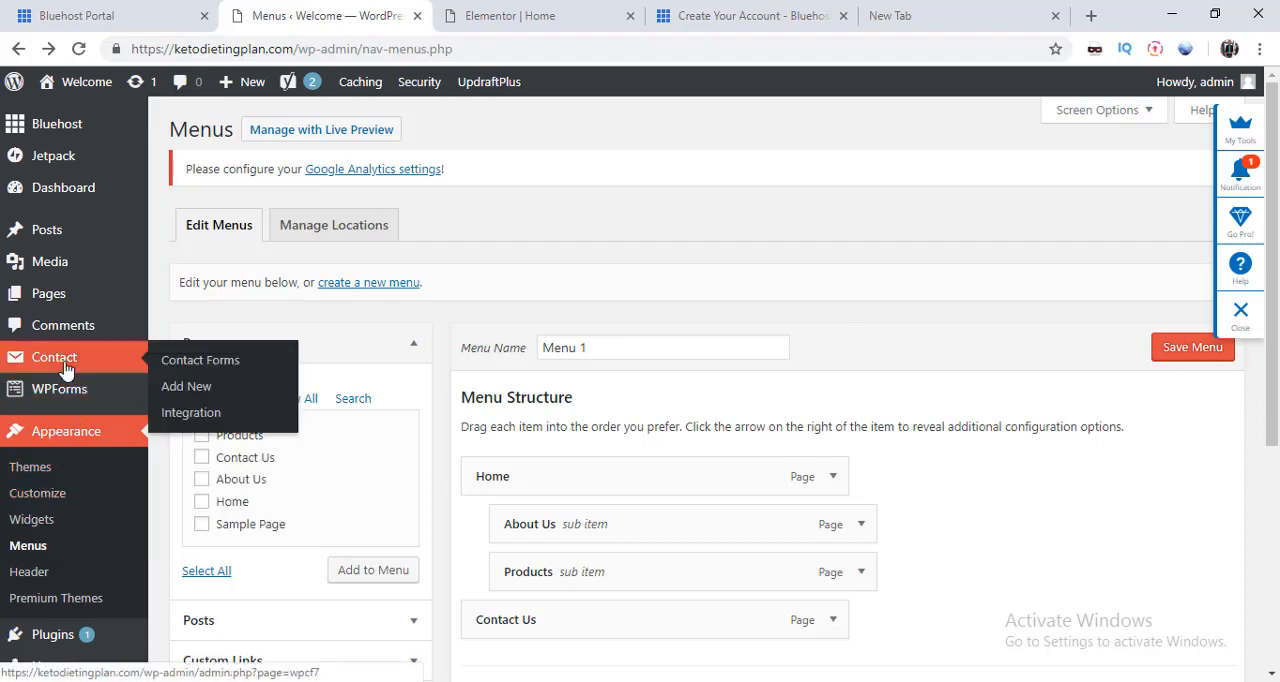
mouse_move(61, 277)
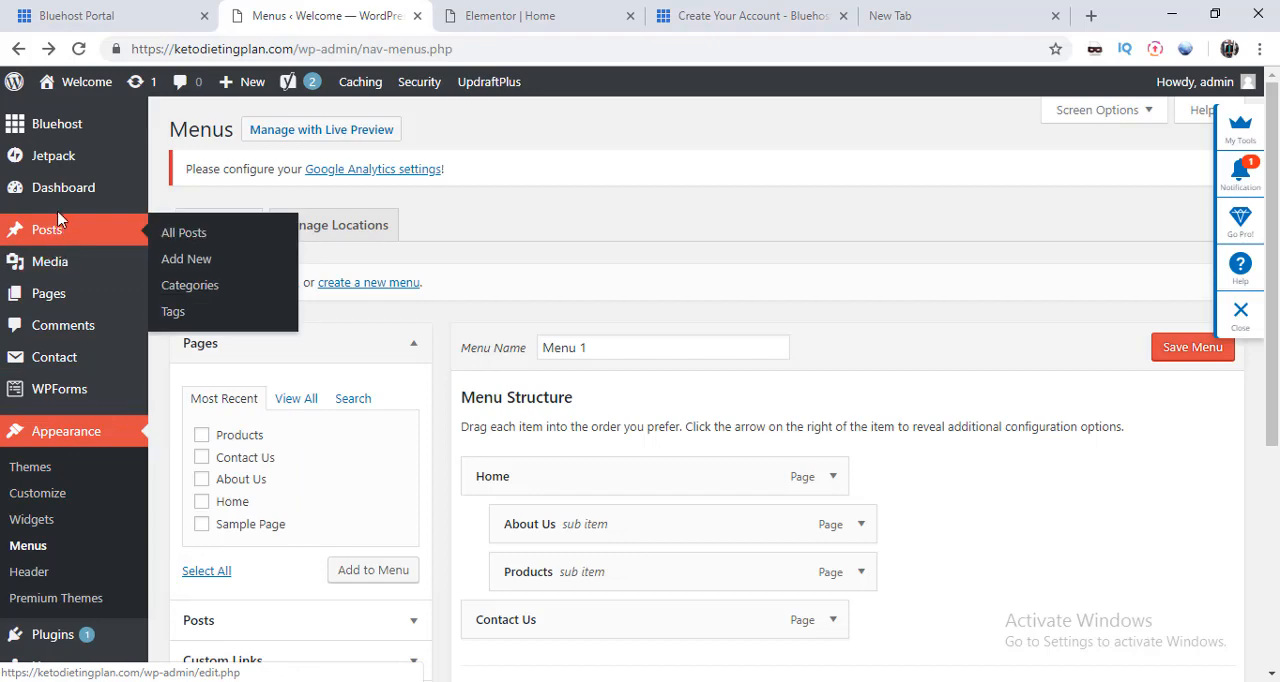
click(52, 297)
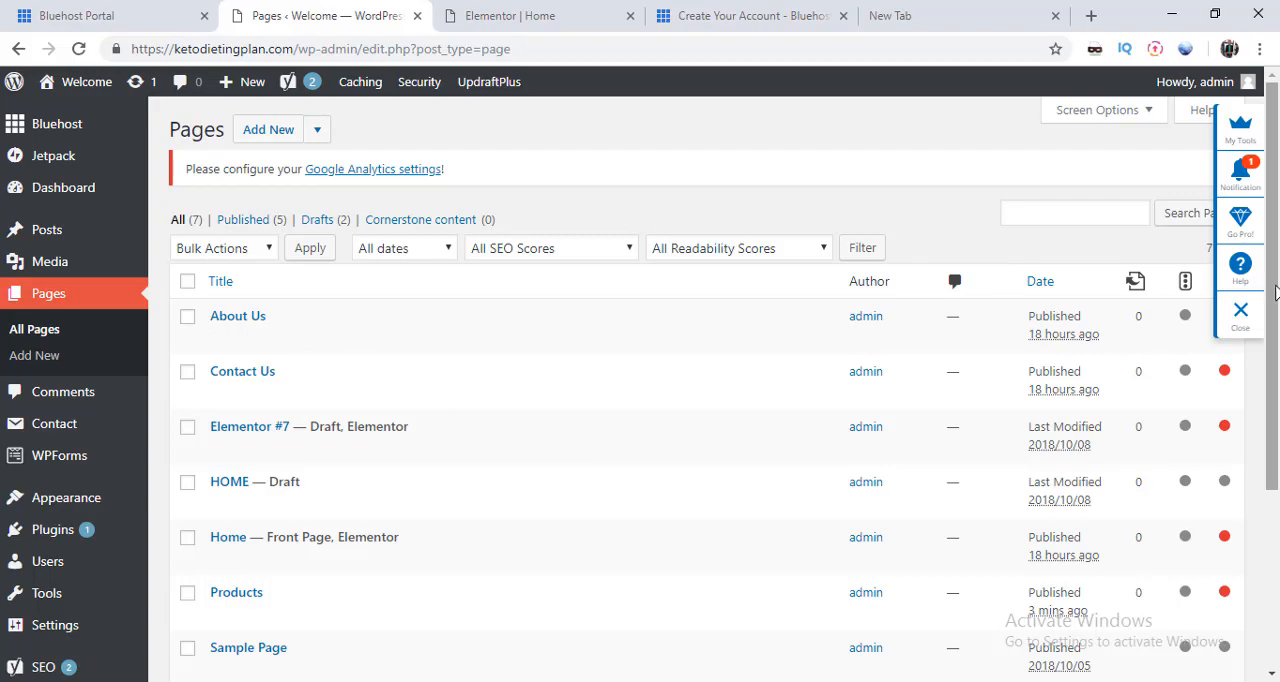
mouse_move(1276, 293)
mouse_down()
mouse_move(1277, 401)
mouse_move(1277, 296)
mouse_up()
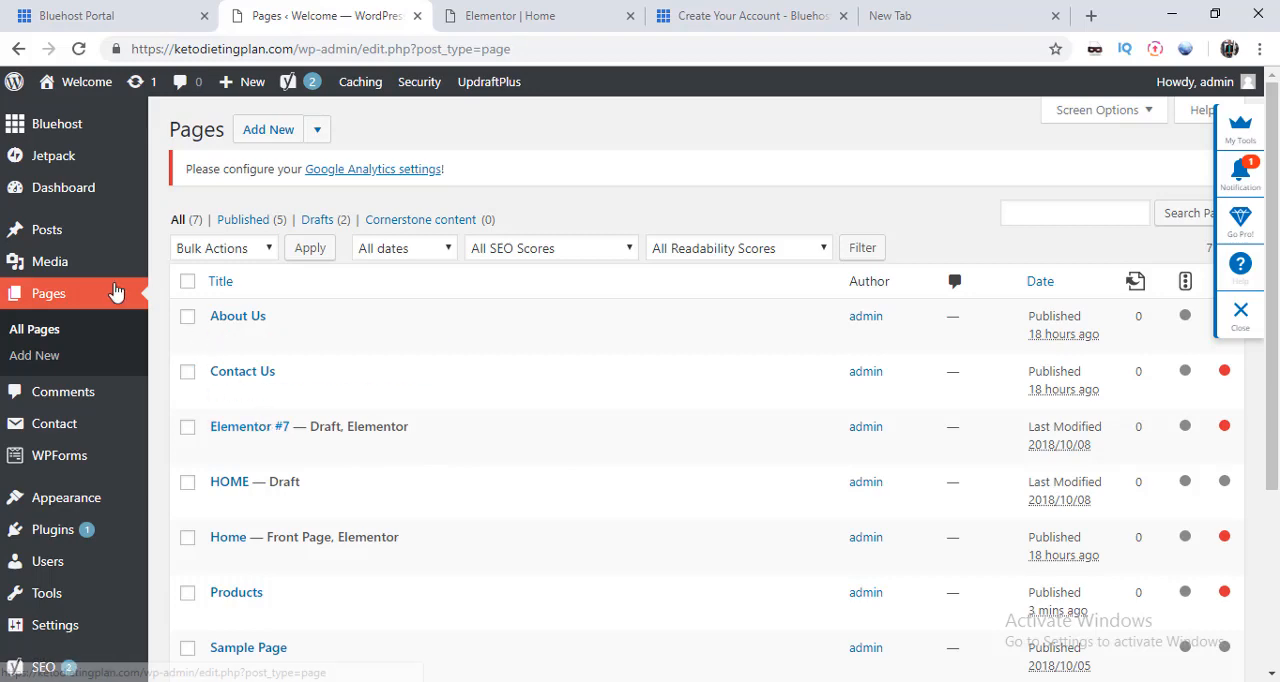
Step: Create a new untitled page and open it in the Elementor editor
mouse_move(40, 240)
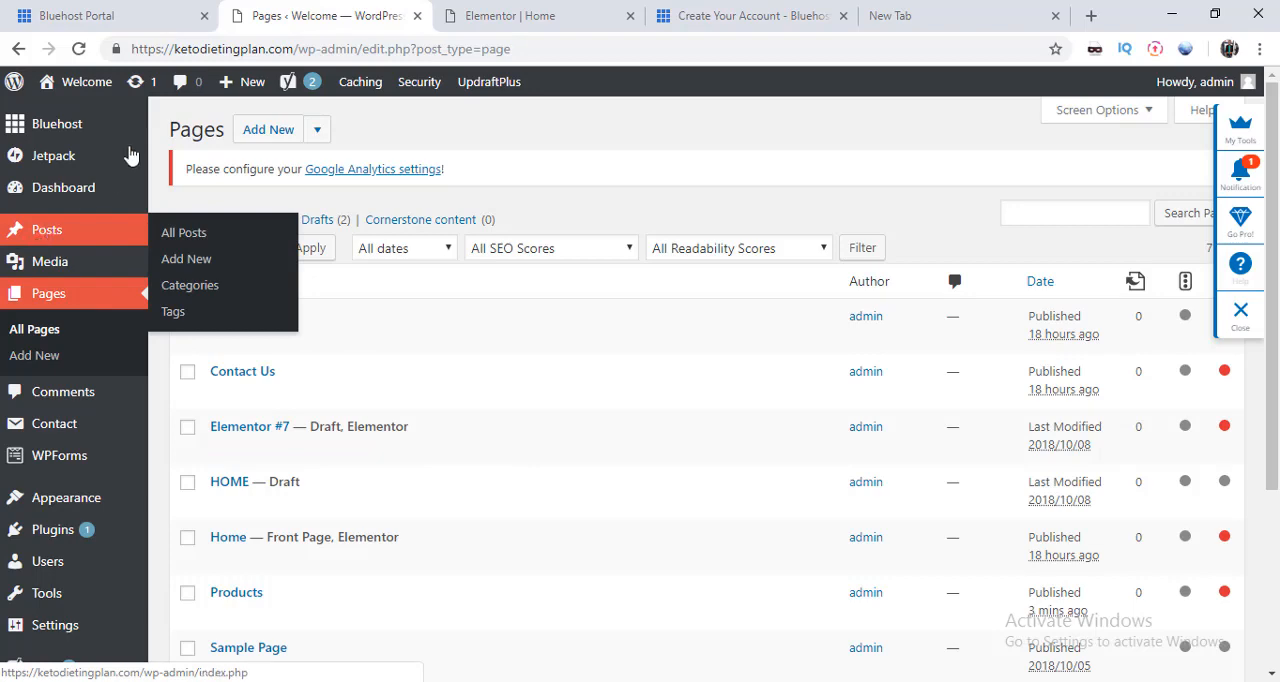
mouse_move(228, 90)
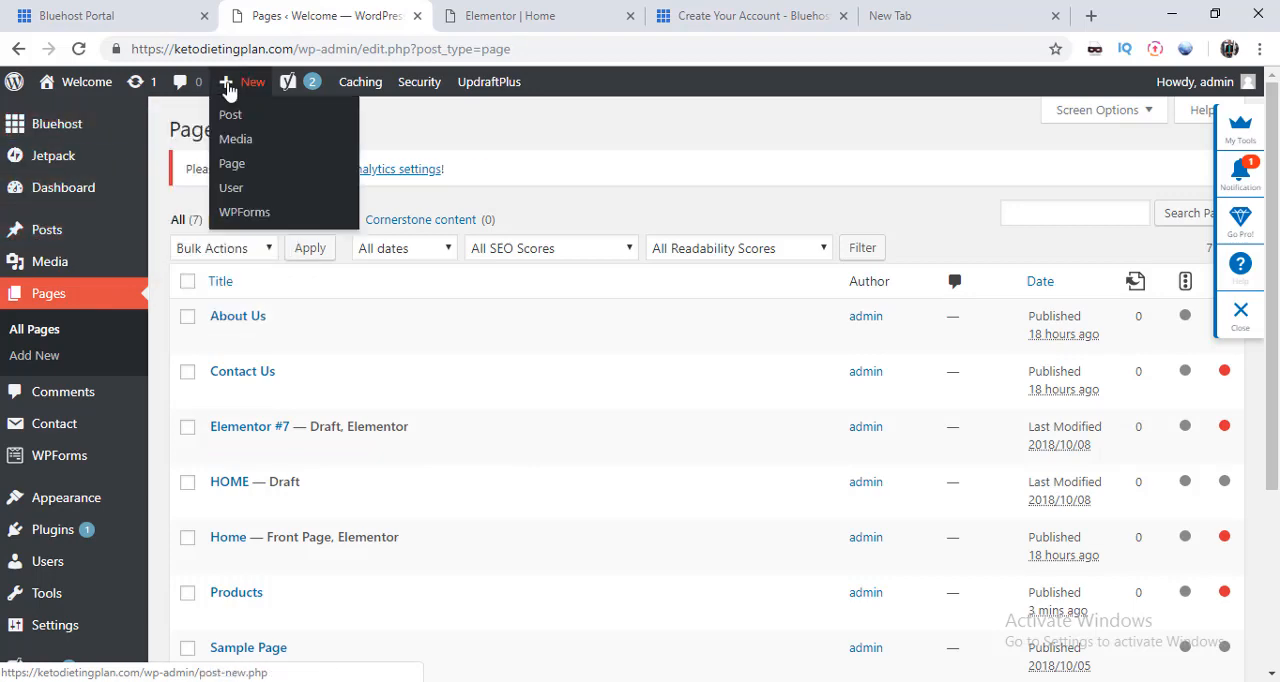
click(233, 164)
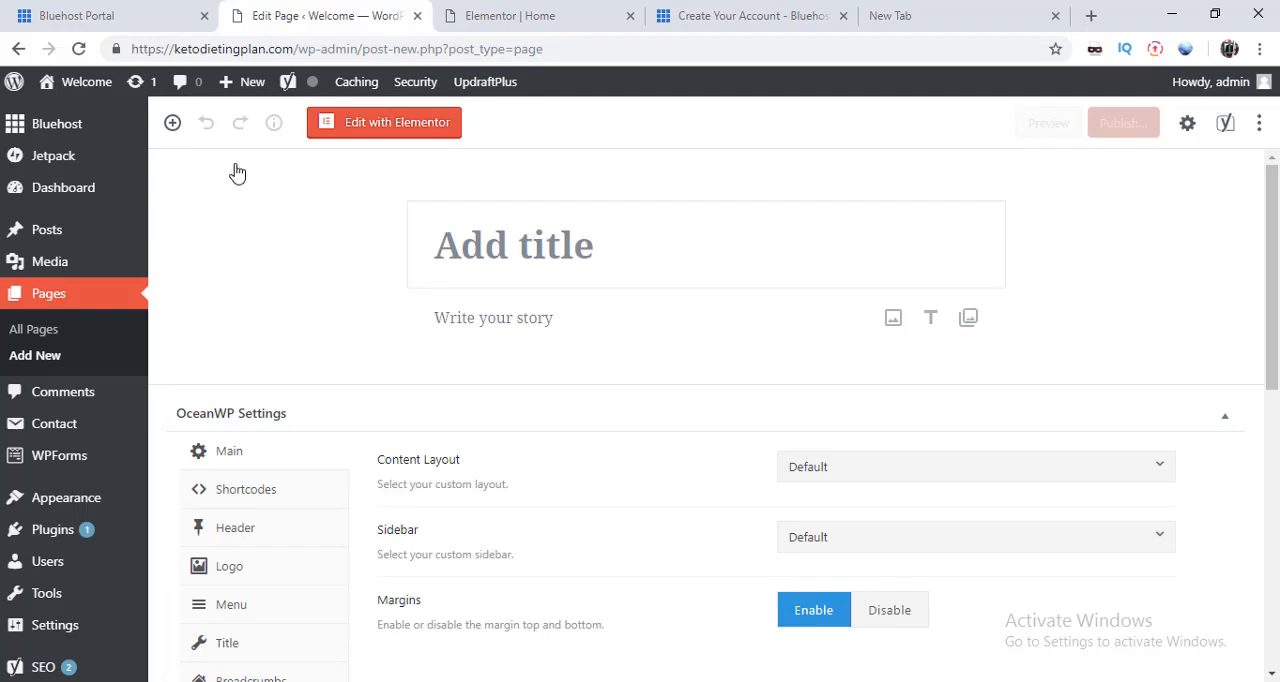
click(369, 135)
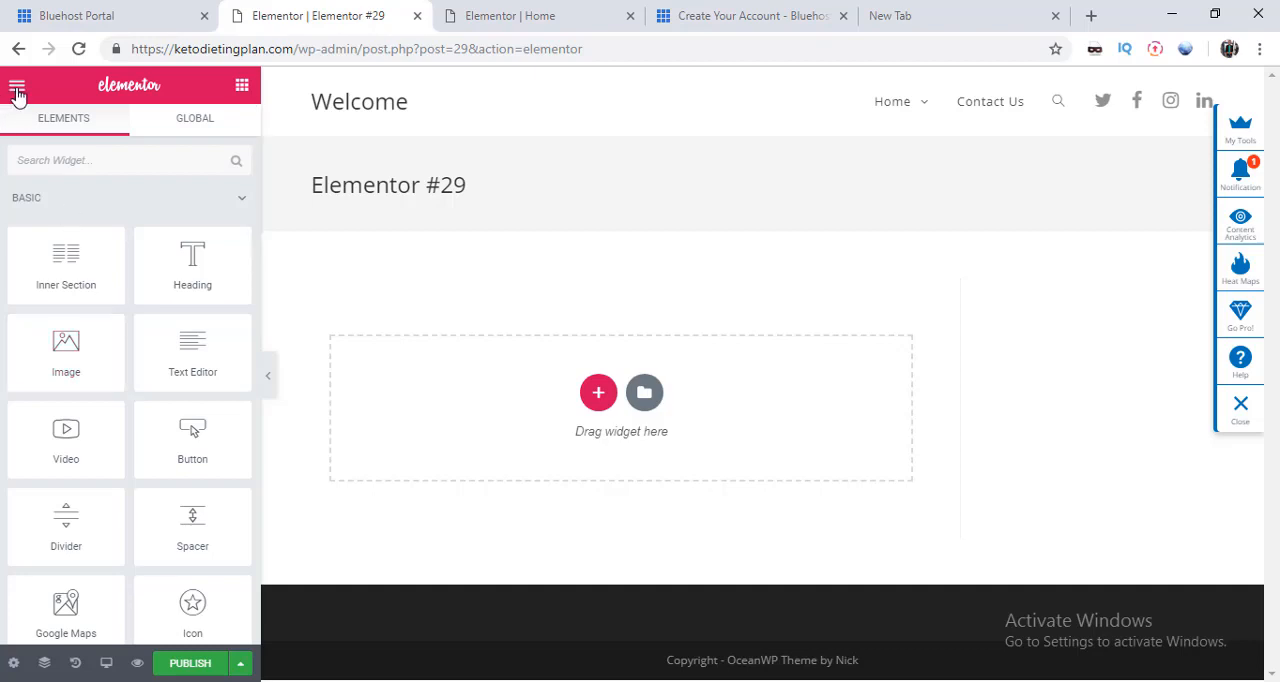
Step: Examine the style and settings entries in Elementor's main menu
click(17, 88)
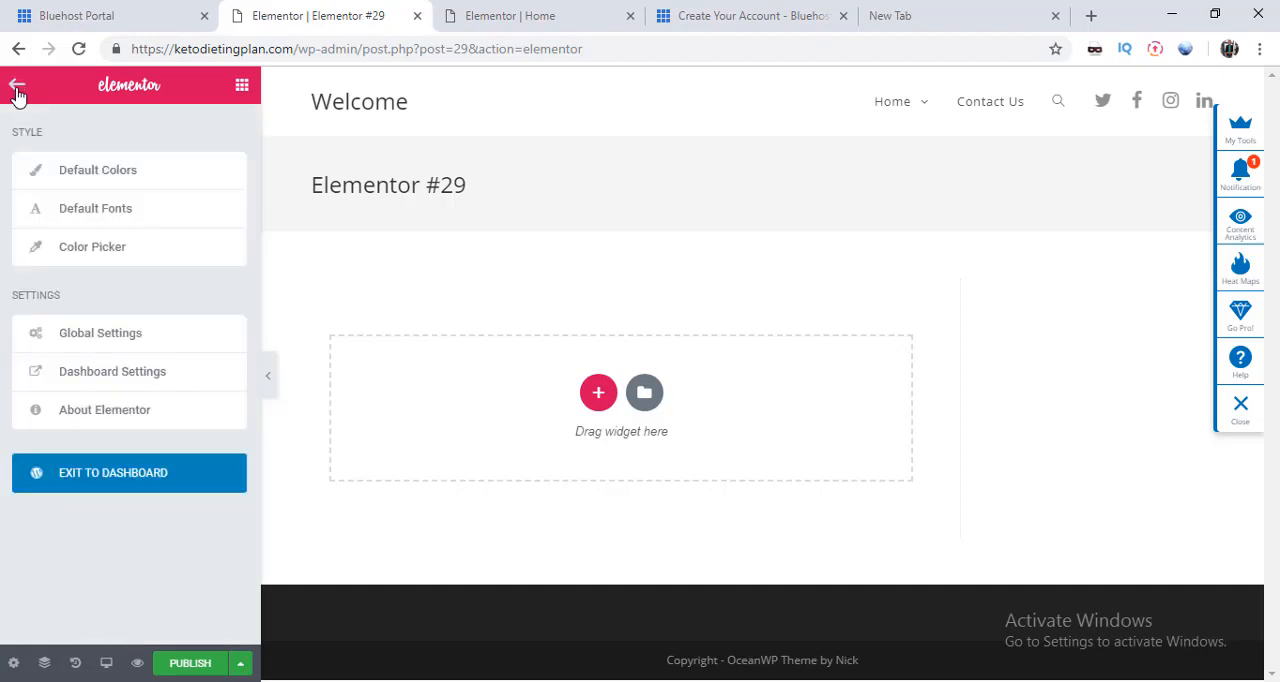
click(17, 88)
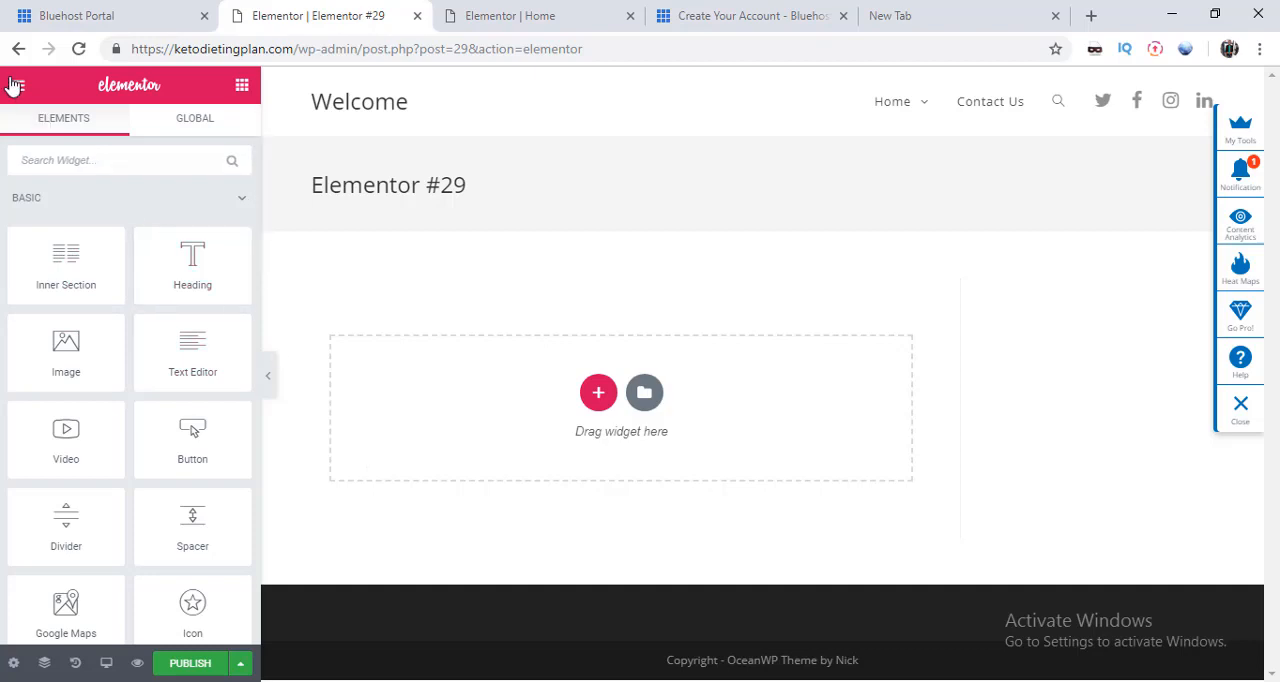
click(15, 85)
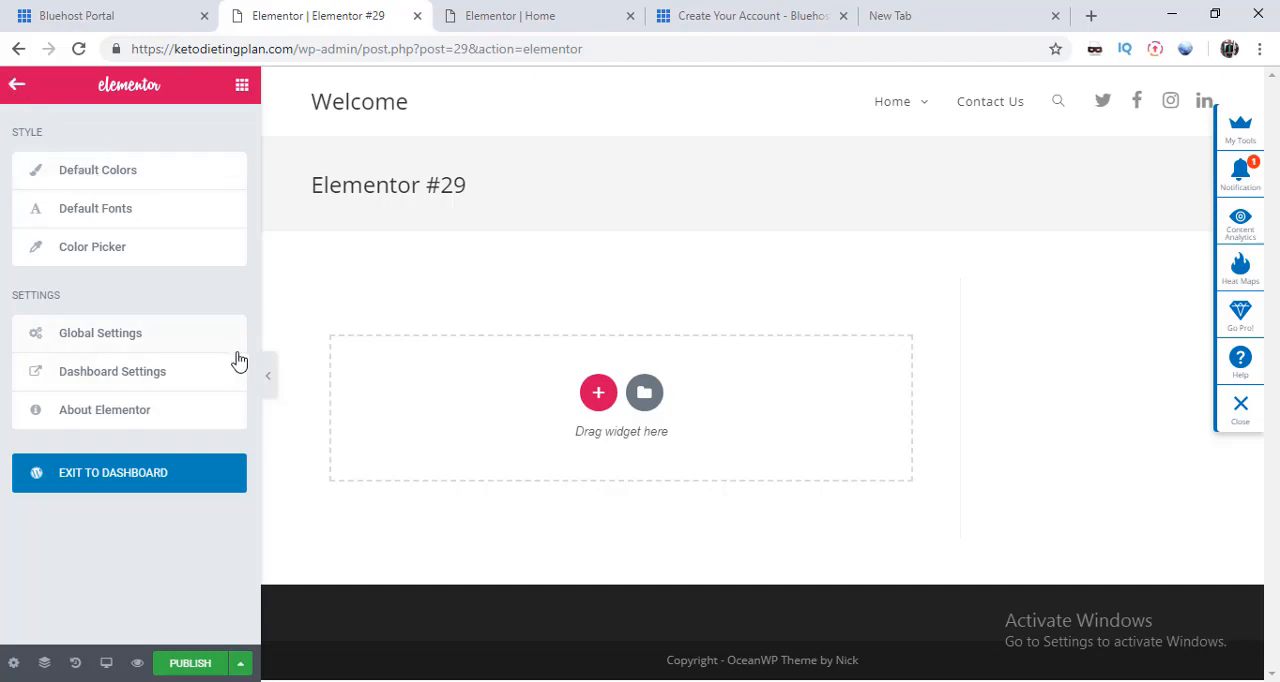
Step: Add a single-column section to the page, dismiss the editing tip and open the section's style settings
click(599, 397)
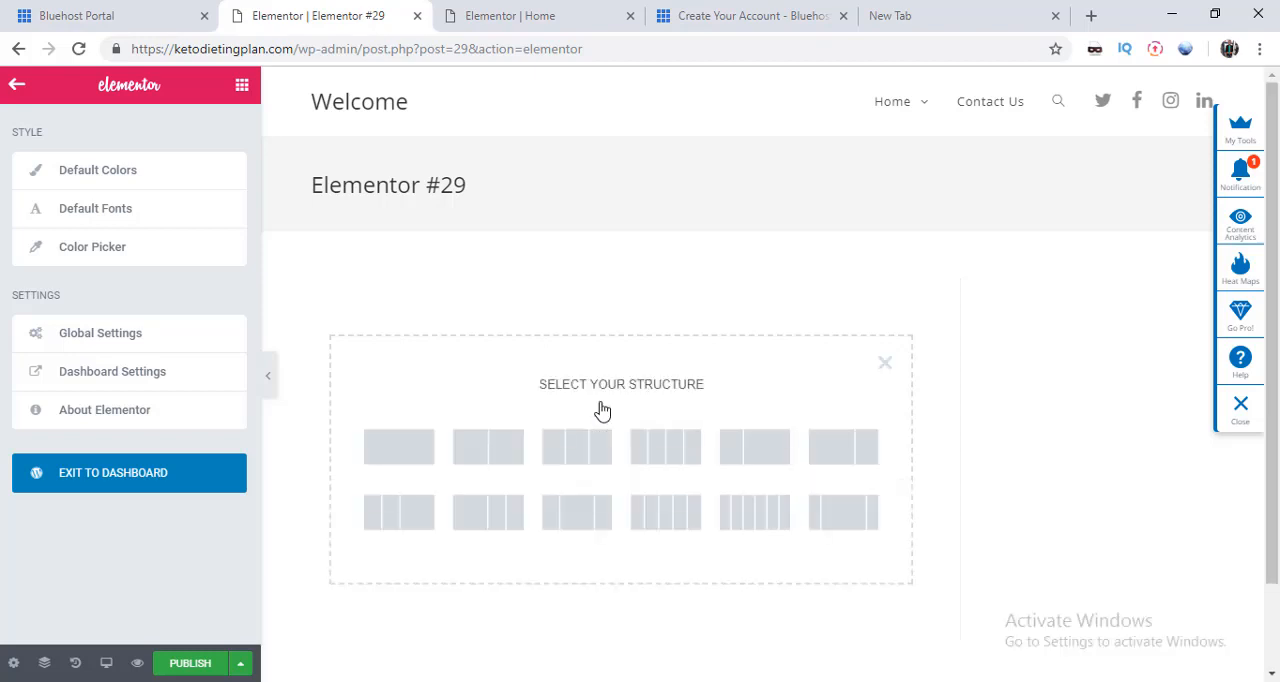
click(409, 458)
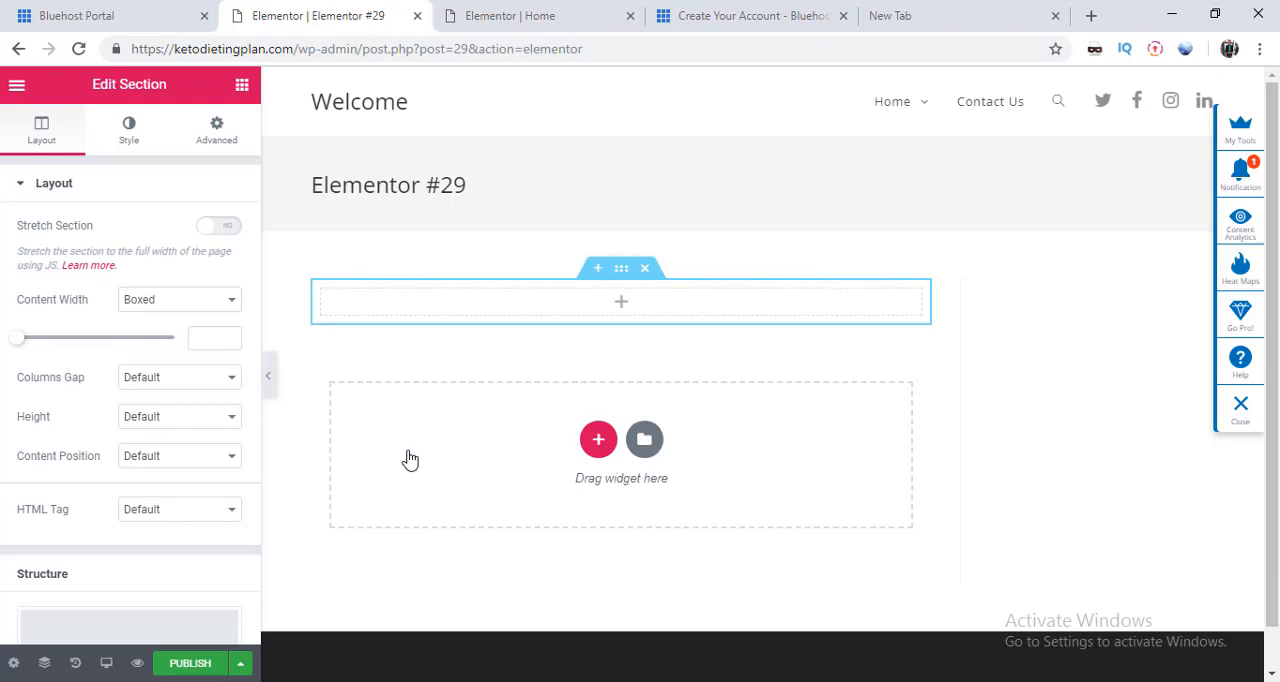
click(621, 278)
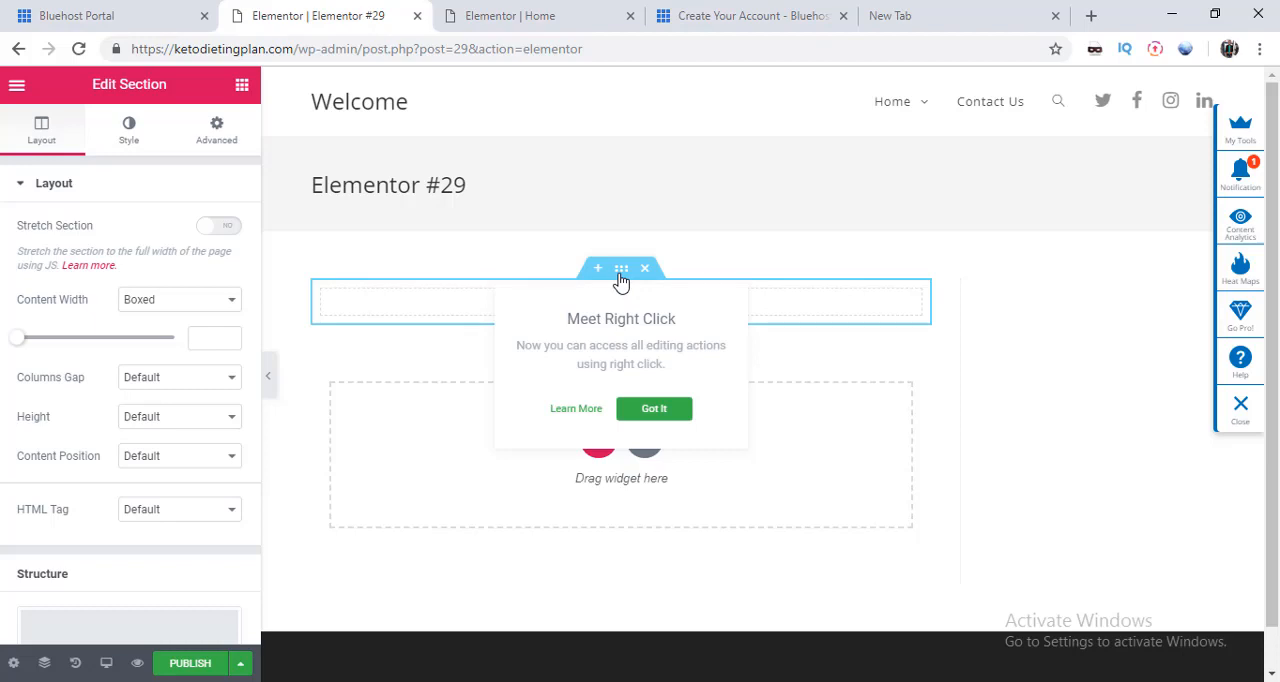
click(650, 411)
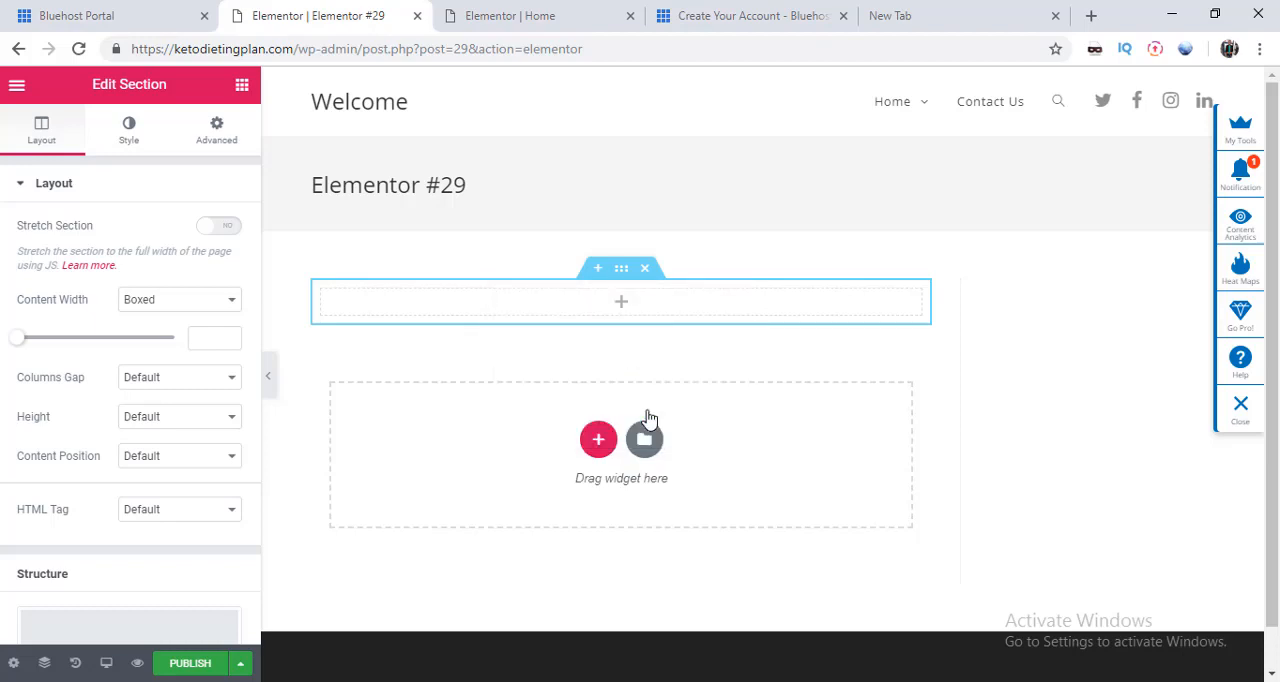
click(131, 137)
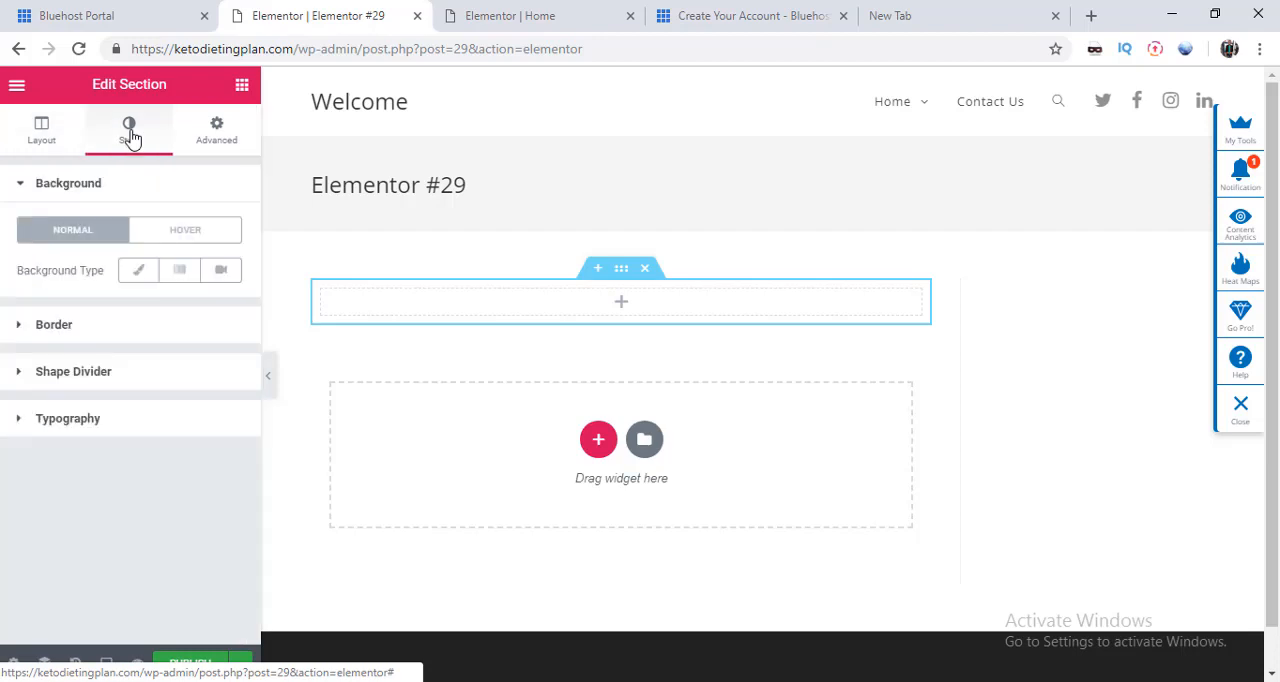
Step: Examine the gradient and video background options in the section's style settings
click(64, 186)
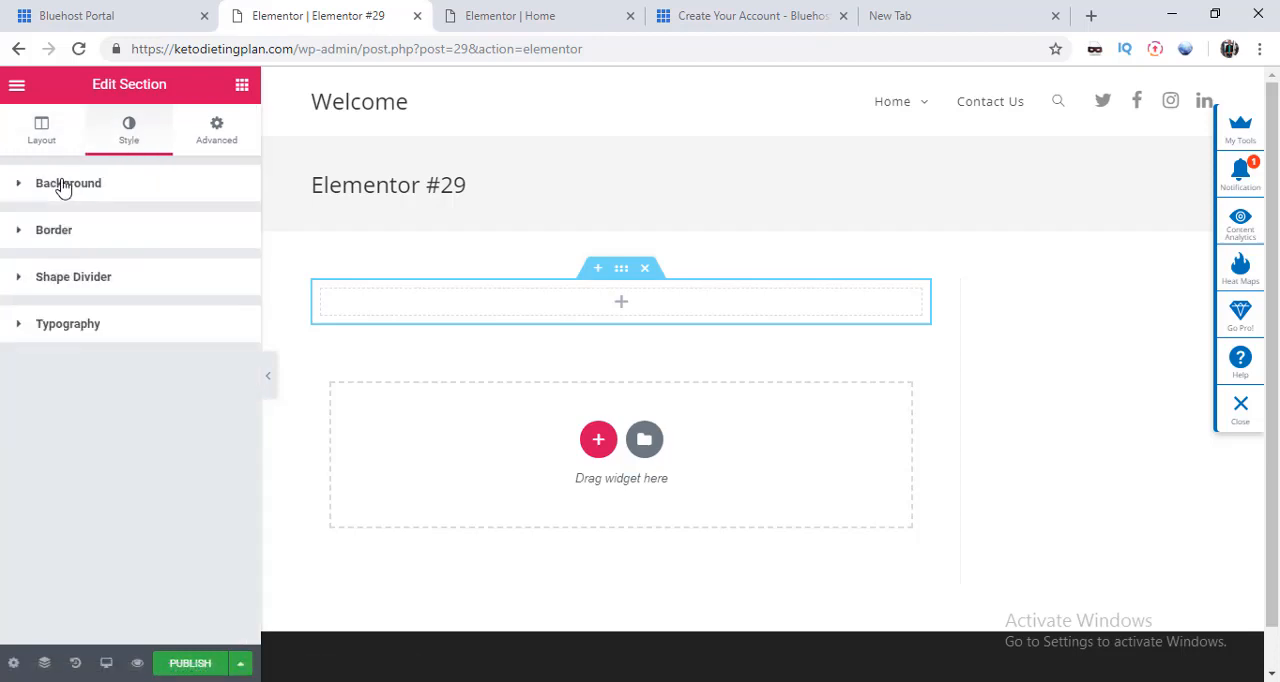
click(62, 186)
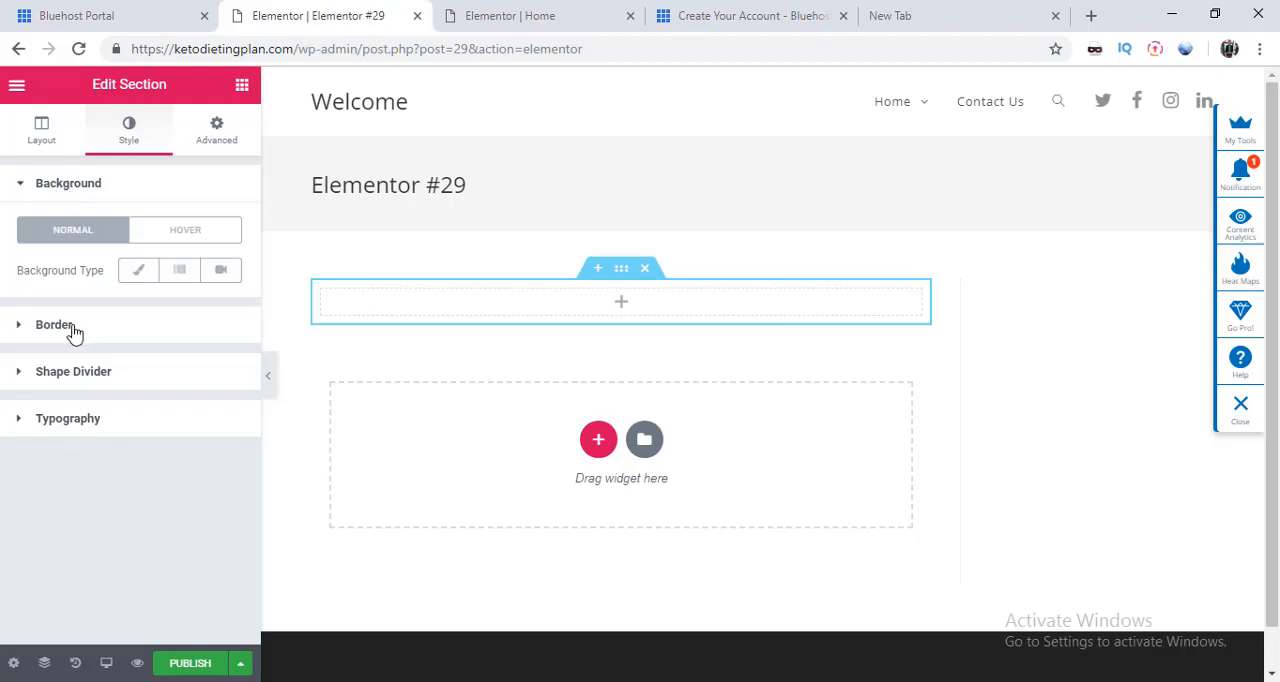
click(181, 272)
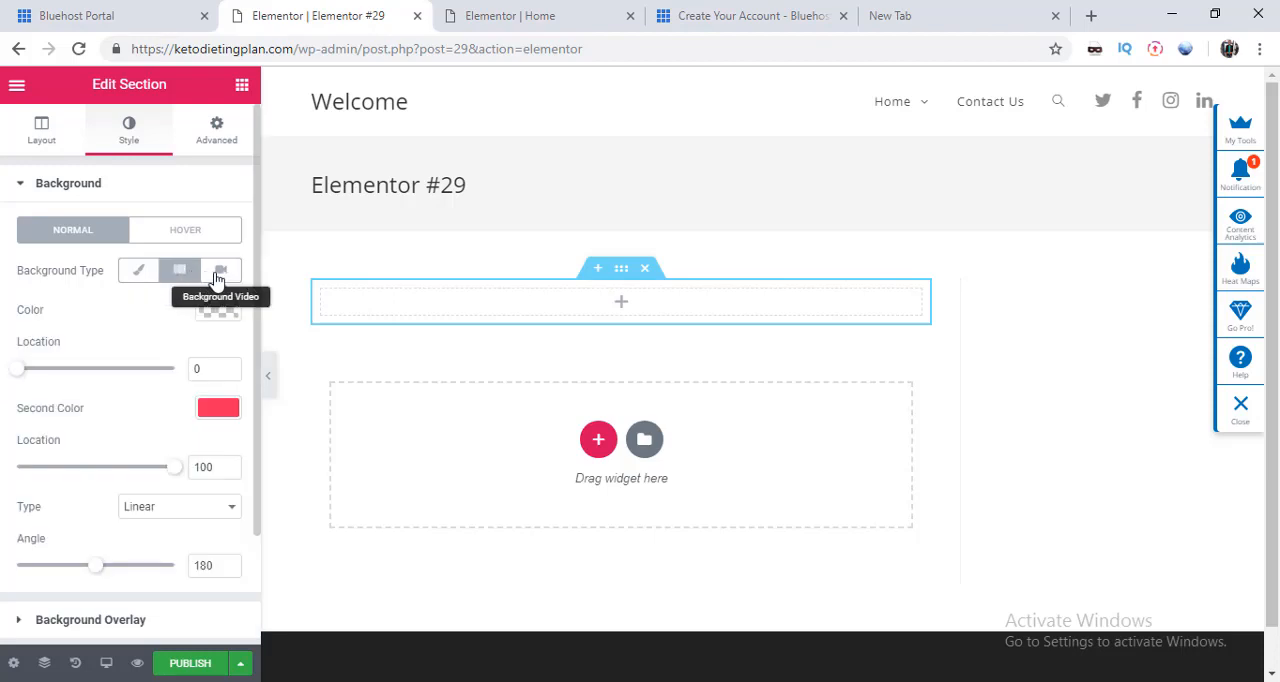
click(220, 272)
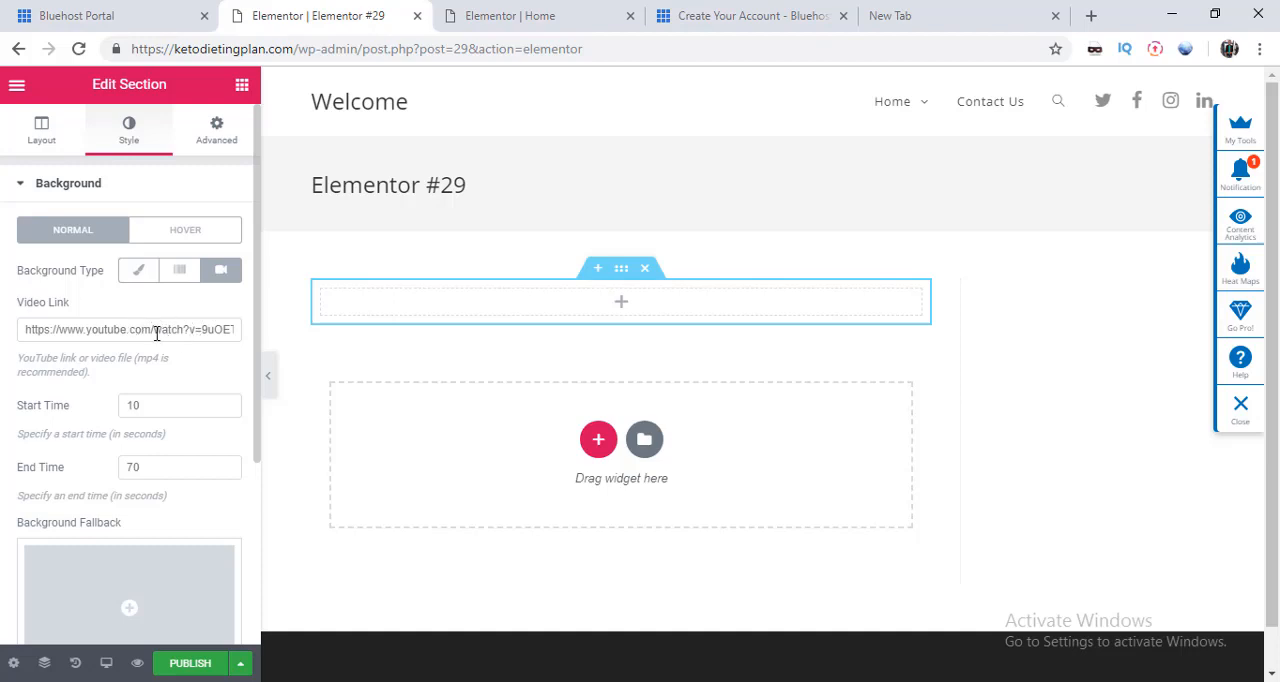
click(182, 274)
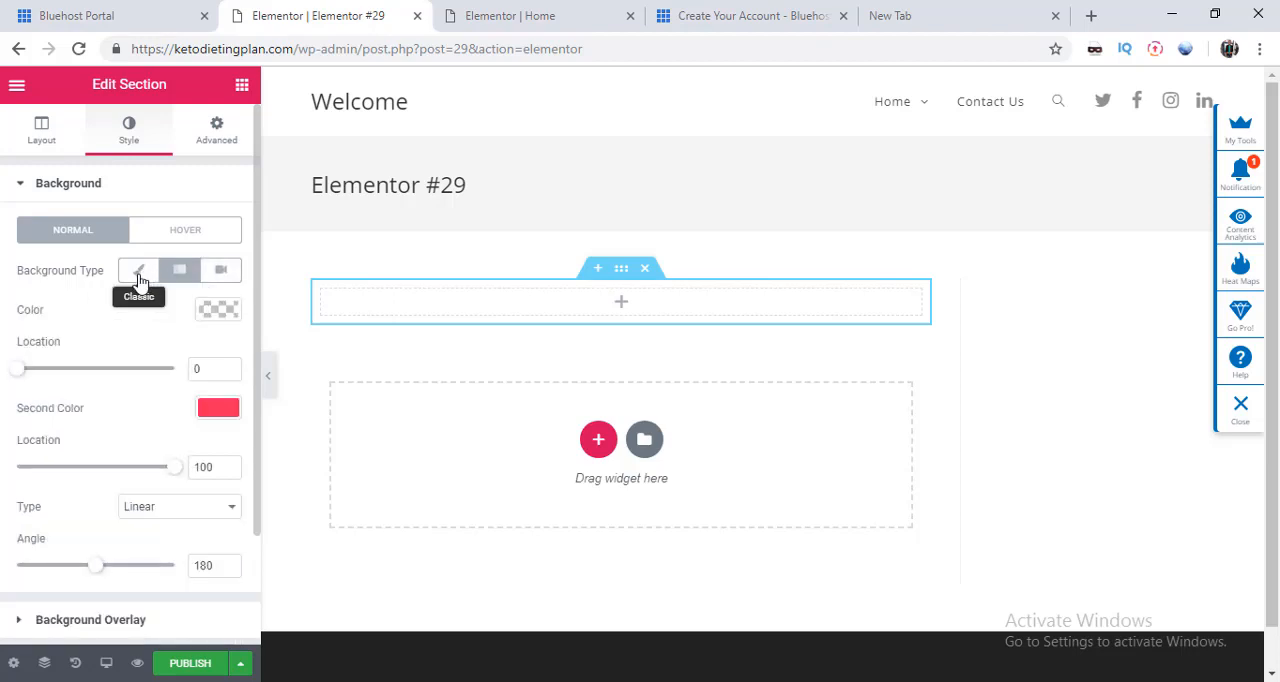
Step: Give the section a Classic background using the image Stanmarx (38), uploaded from the computer's Pictures folder
click(140, 280)
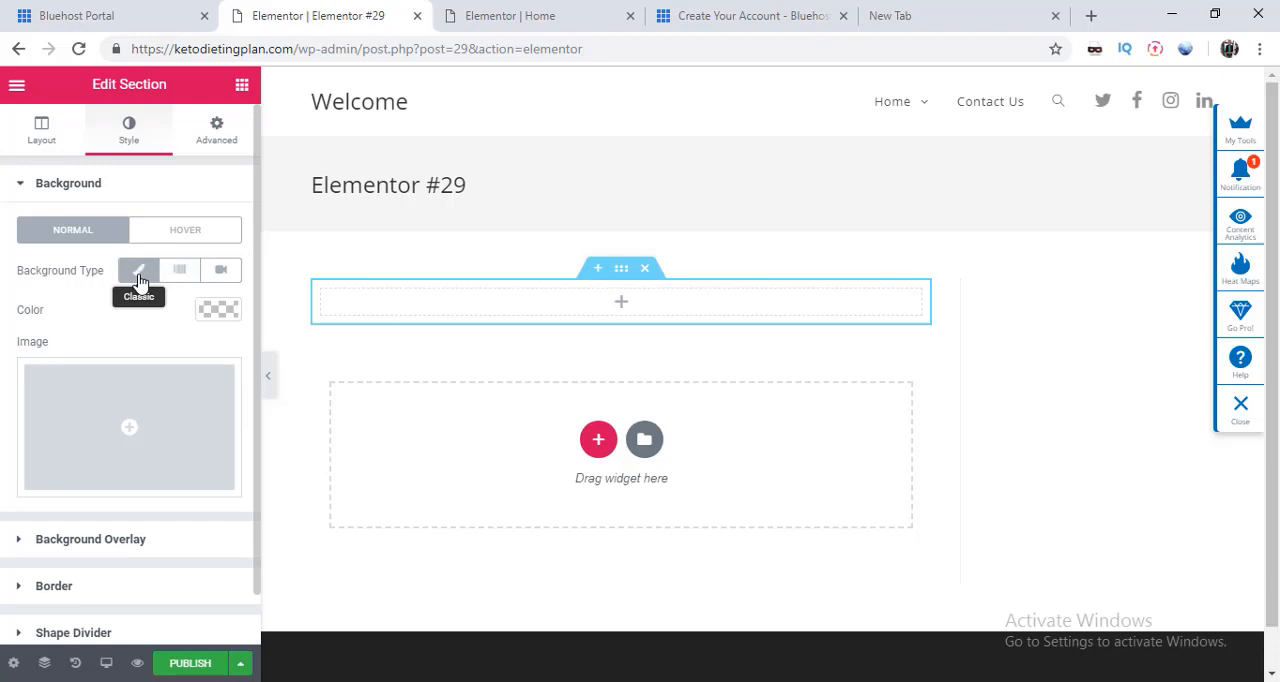
click(150, 438)
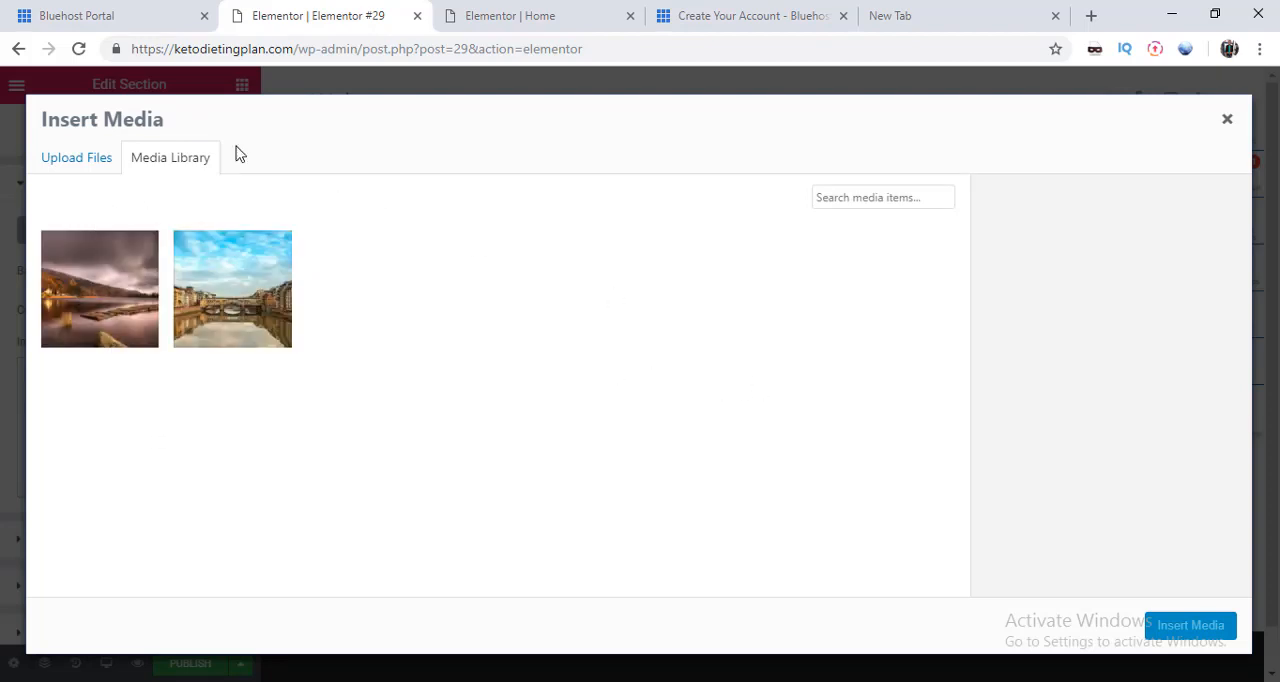
click(81, 161)
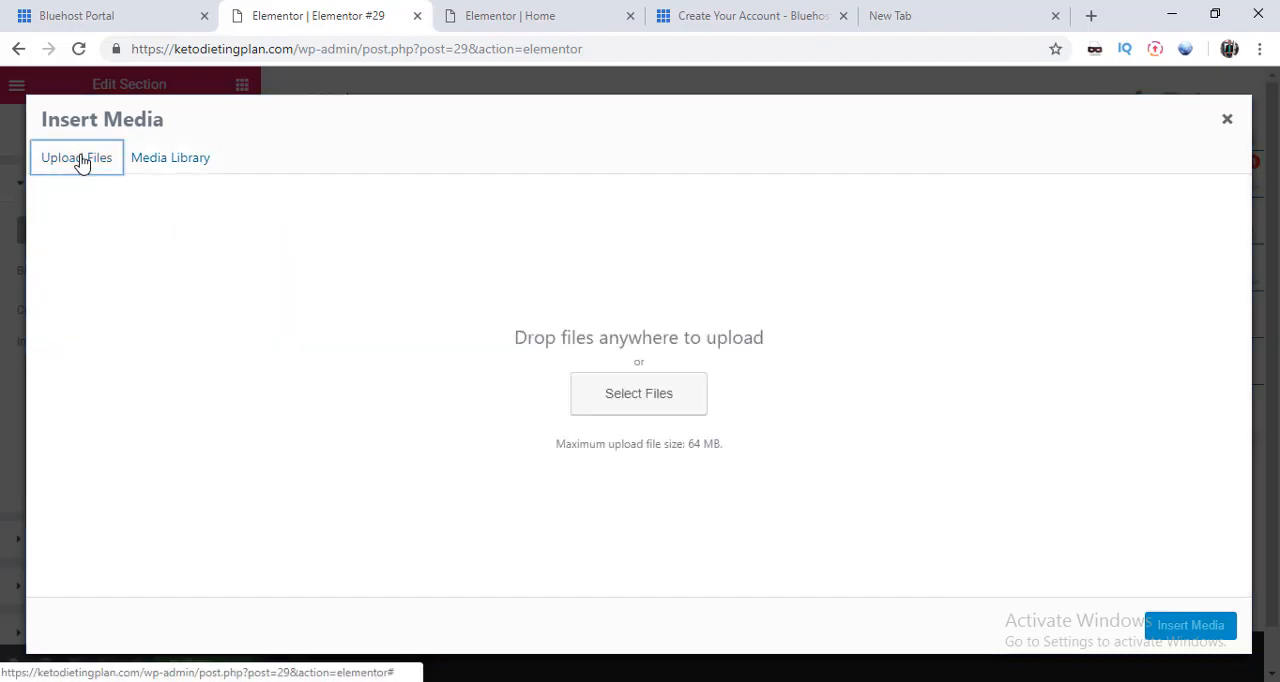
click(636, 406)
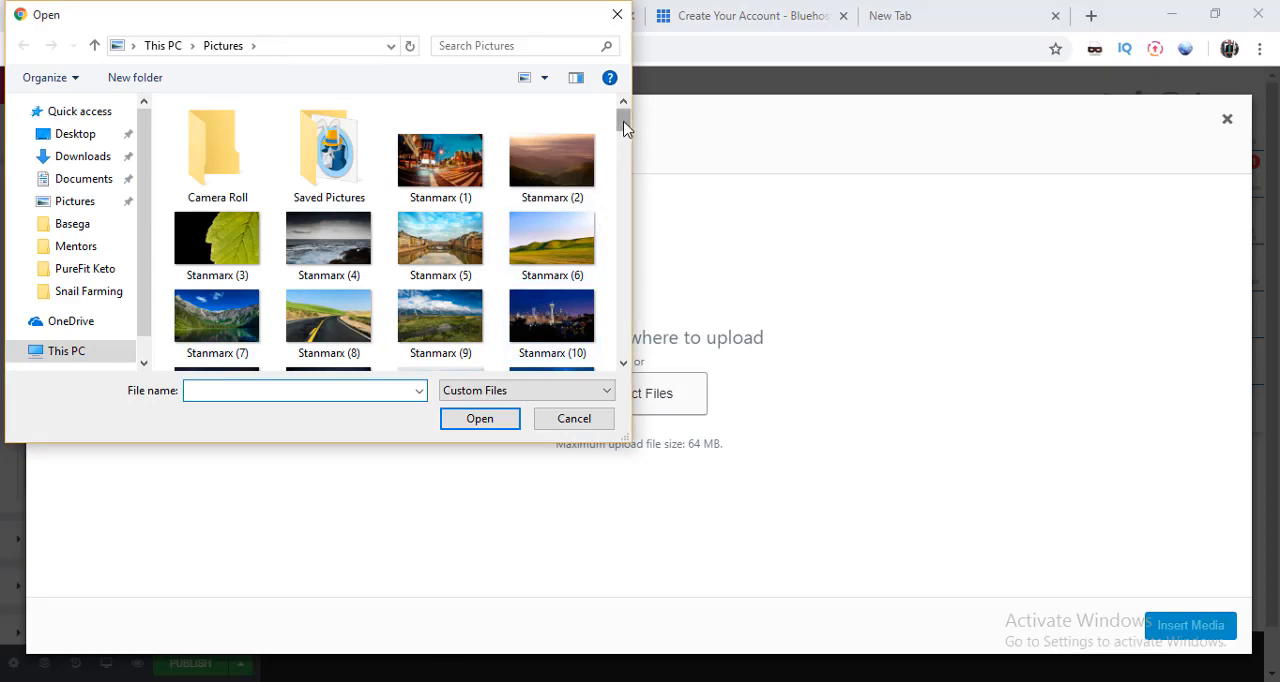
drag(623, 130, 621, 193)
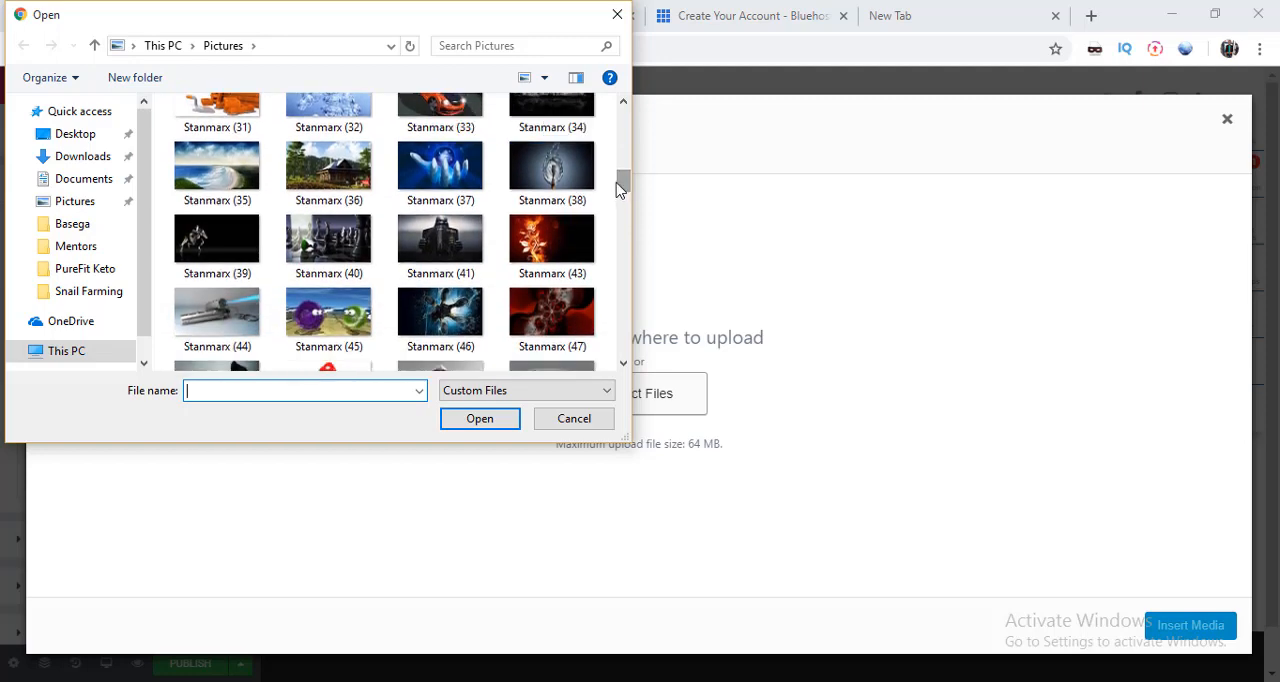
click(548, 180)
click(477, 425)
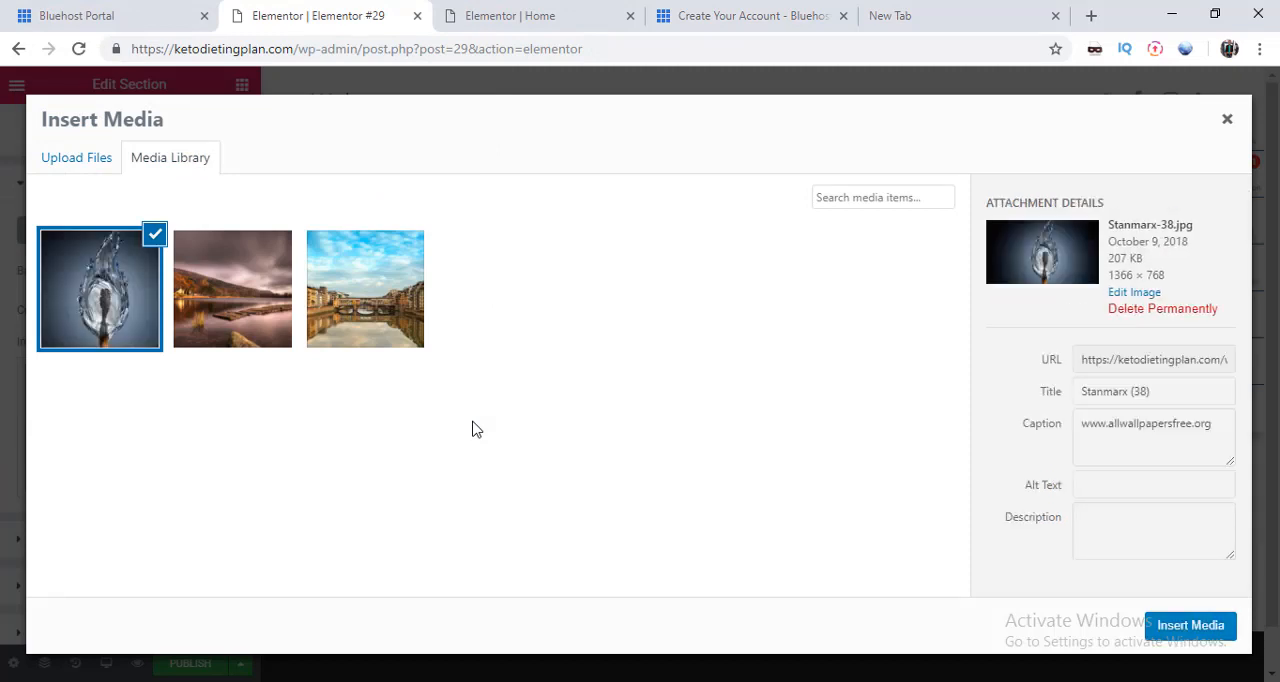
click(1191, 631)
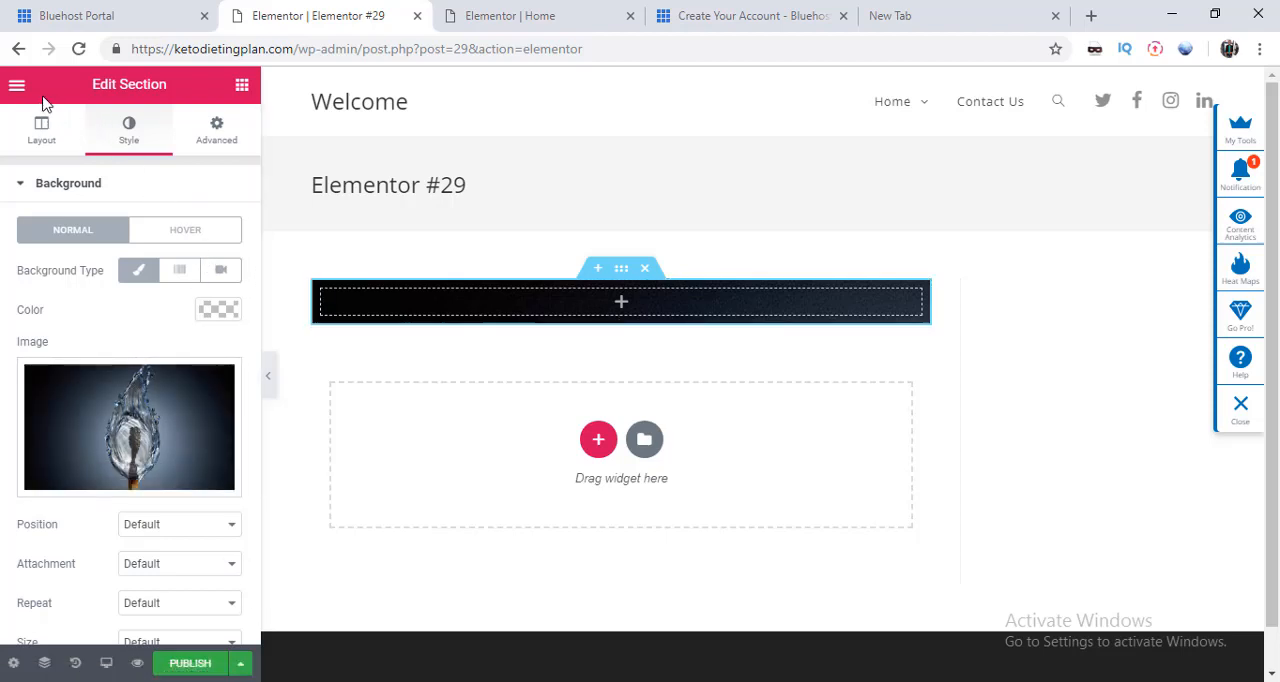
Step: Try to open the template library, and examine the layout, heading, text and divider of the Home page in its open Elementor editor
click(645, 442)
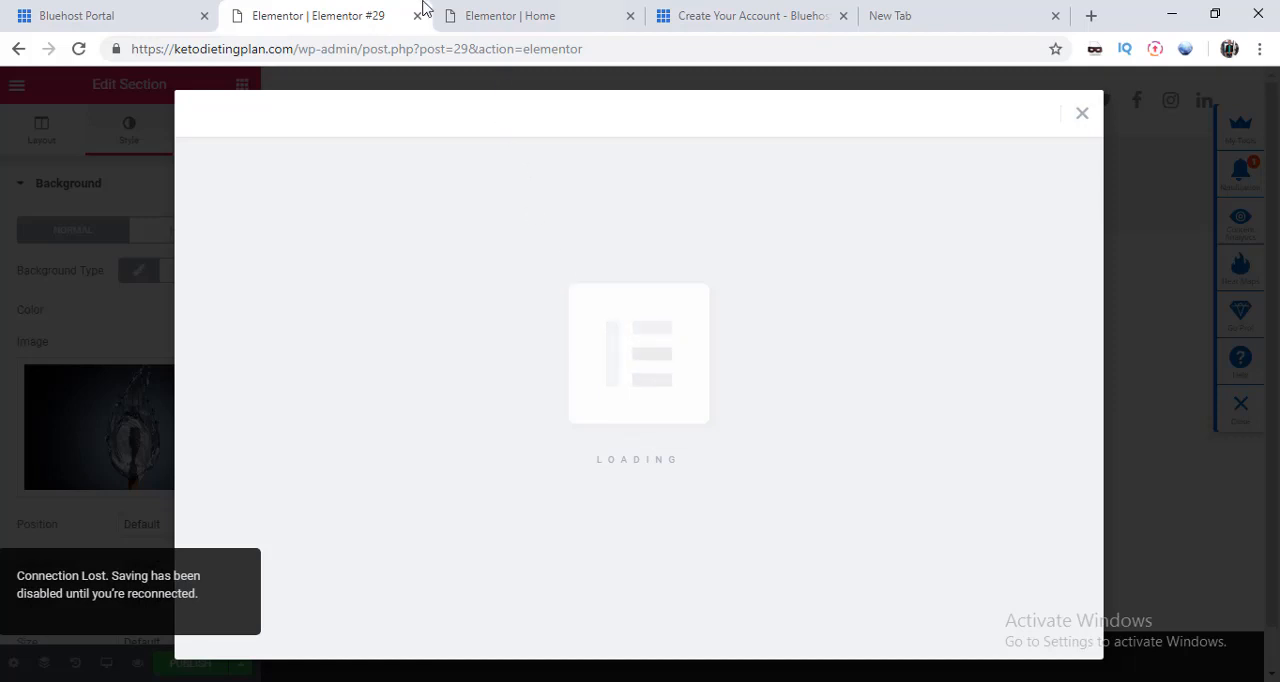
click(525, 15)
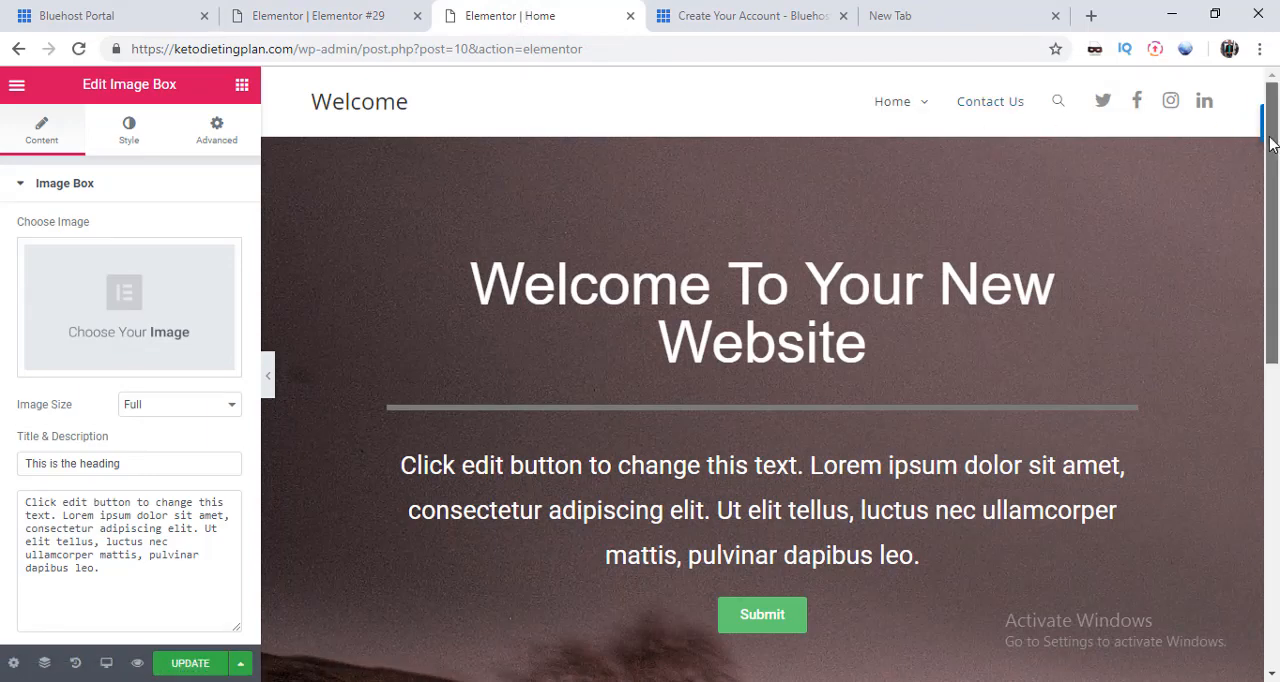
drag(1270, 143, 1277, 509)
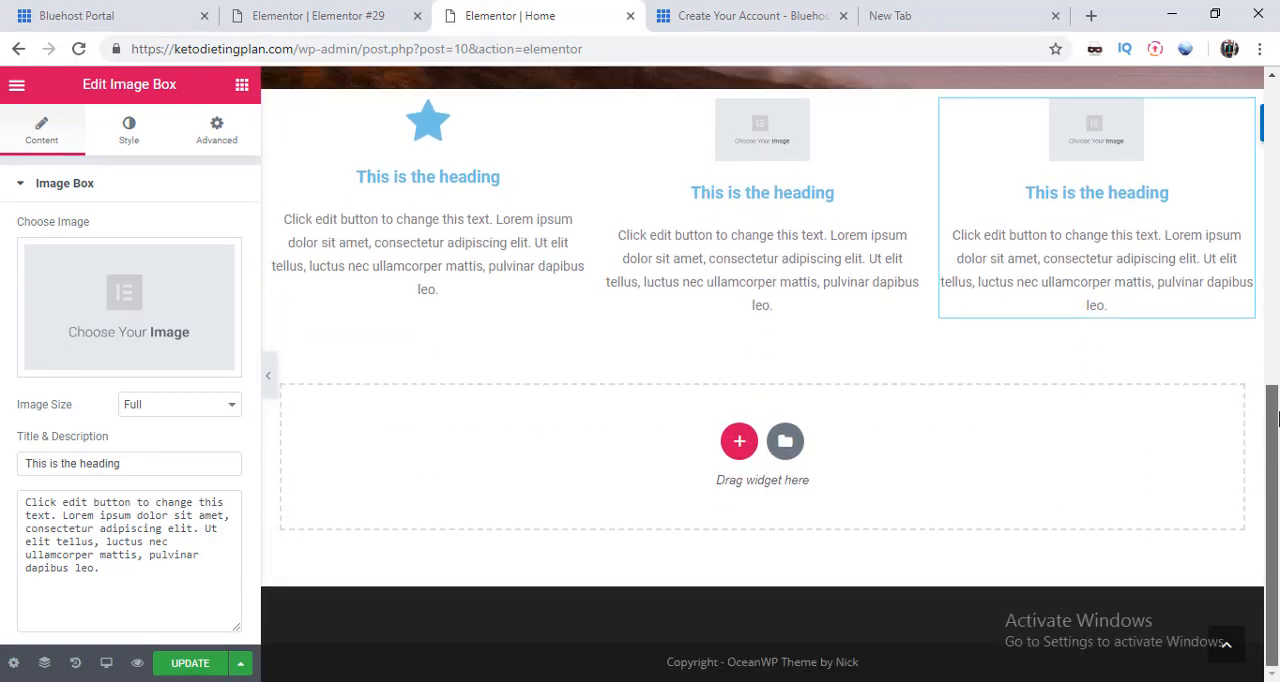
drag(1276, 420, 1274, 92)
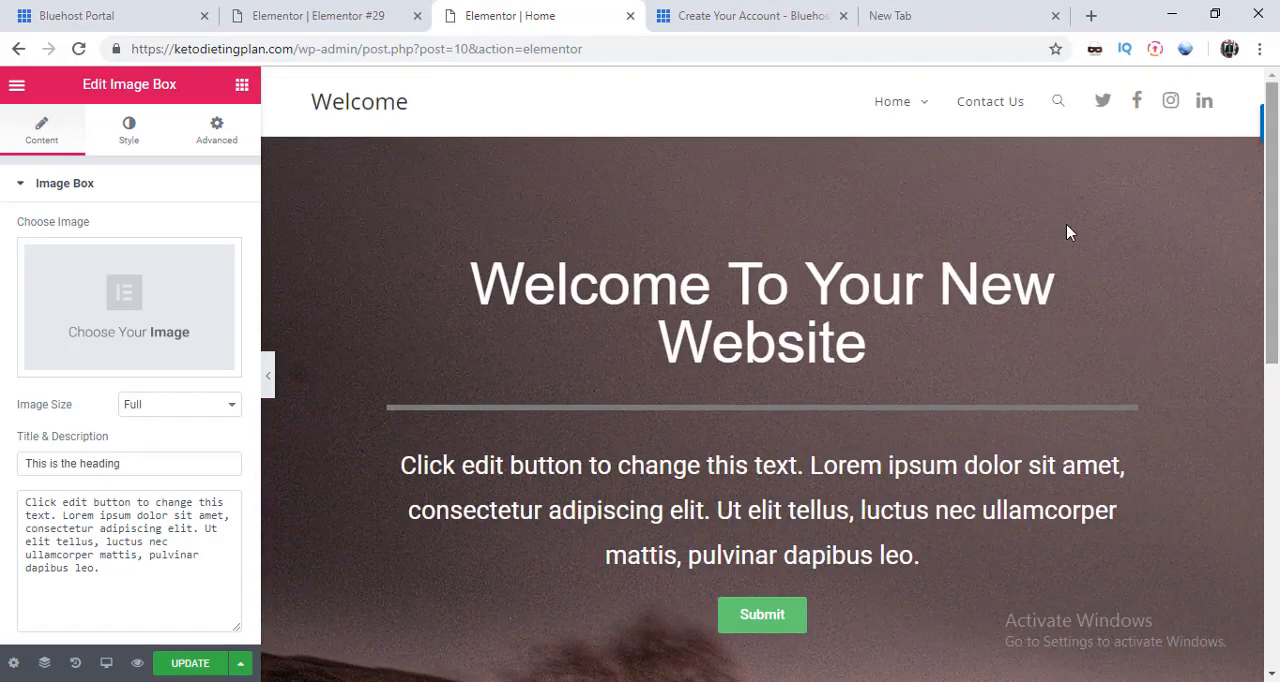
click(770, 330)
click(688, 497)
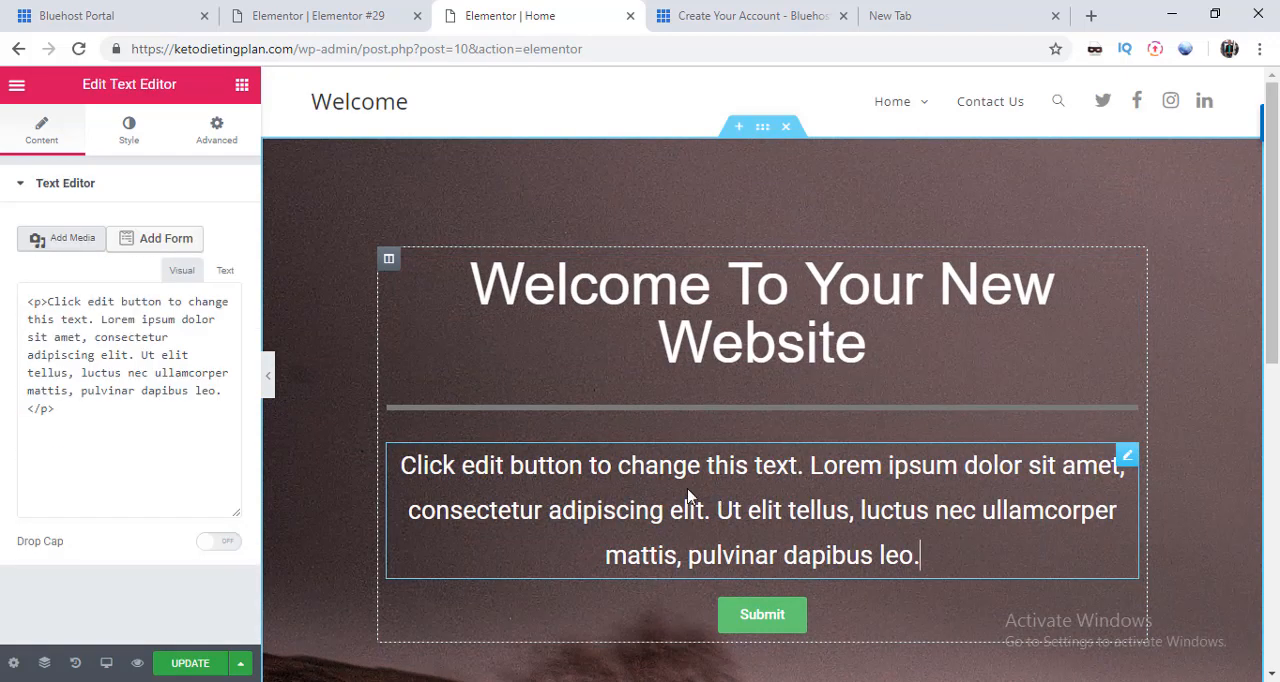
click(519, 408)
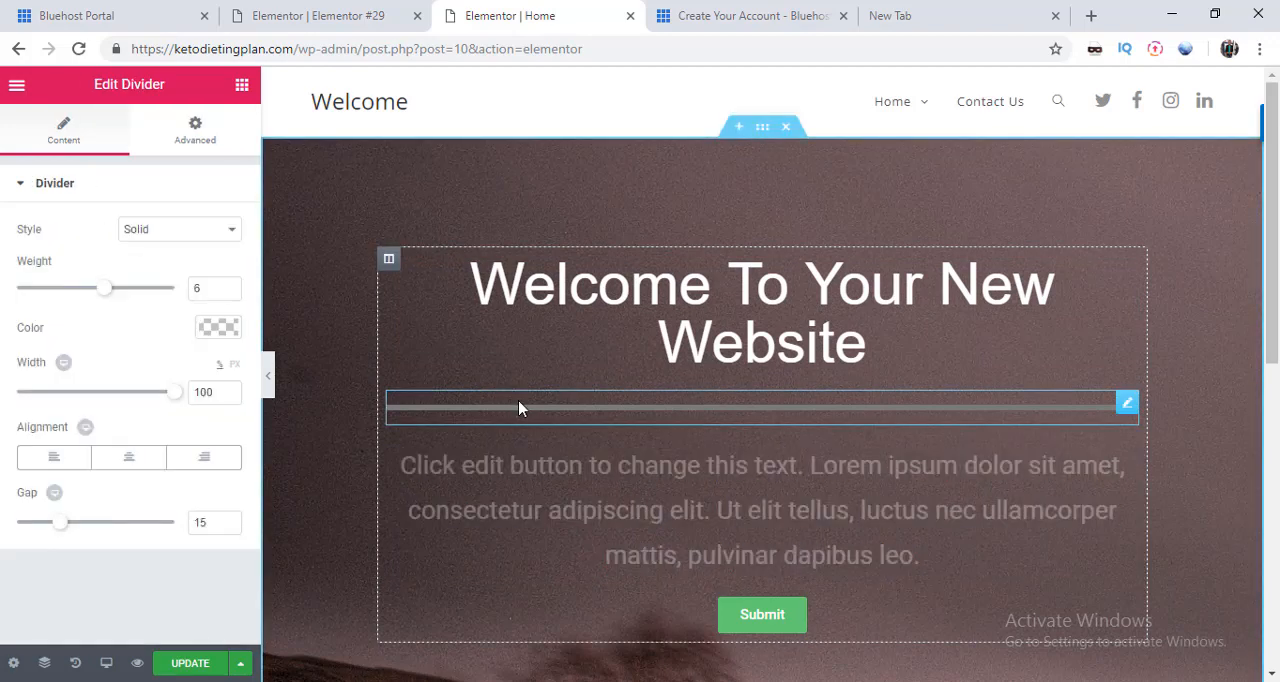
click(726, 537)
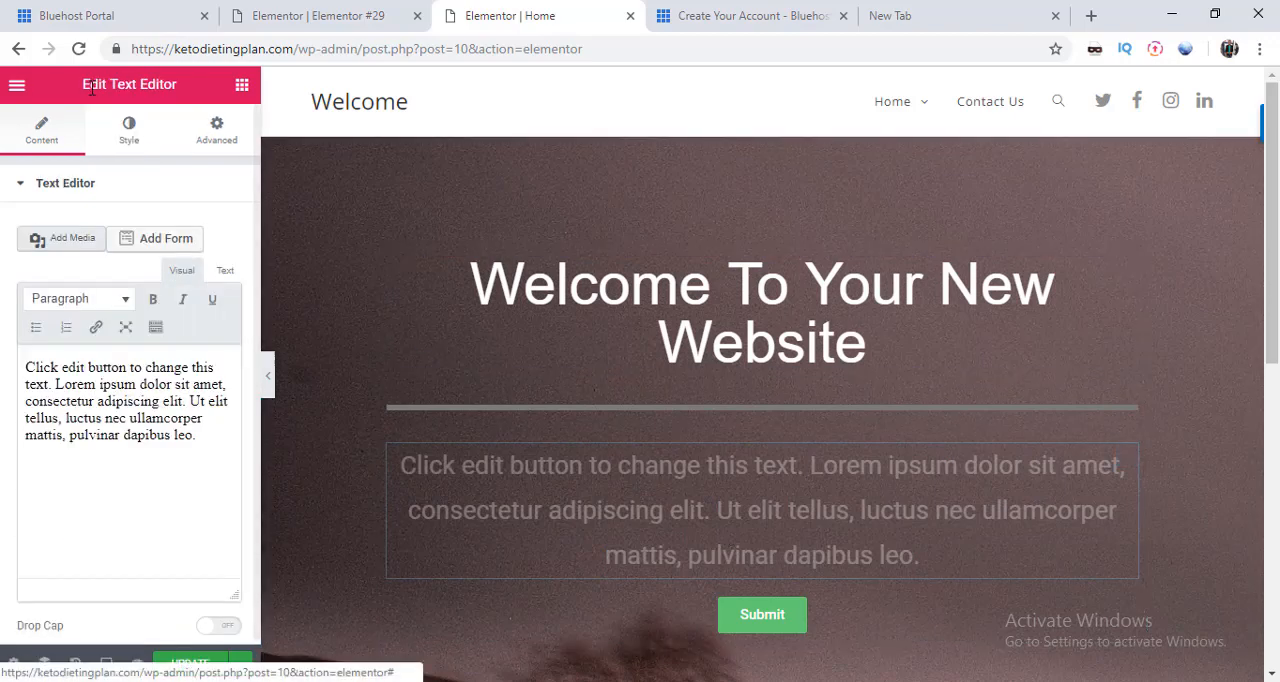
Step: Add a Button widget to the Home page between the paragraph text and the Submit button
click(17, 90)
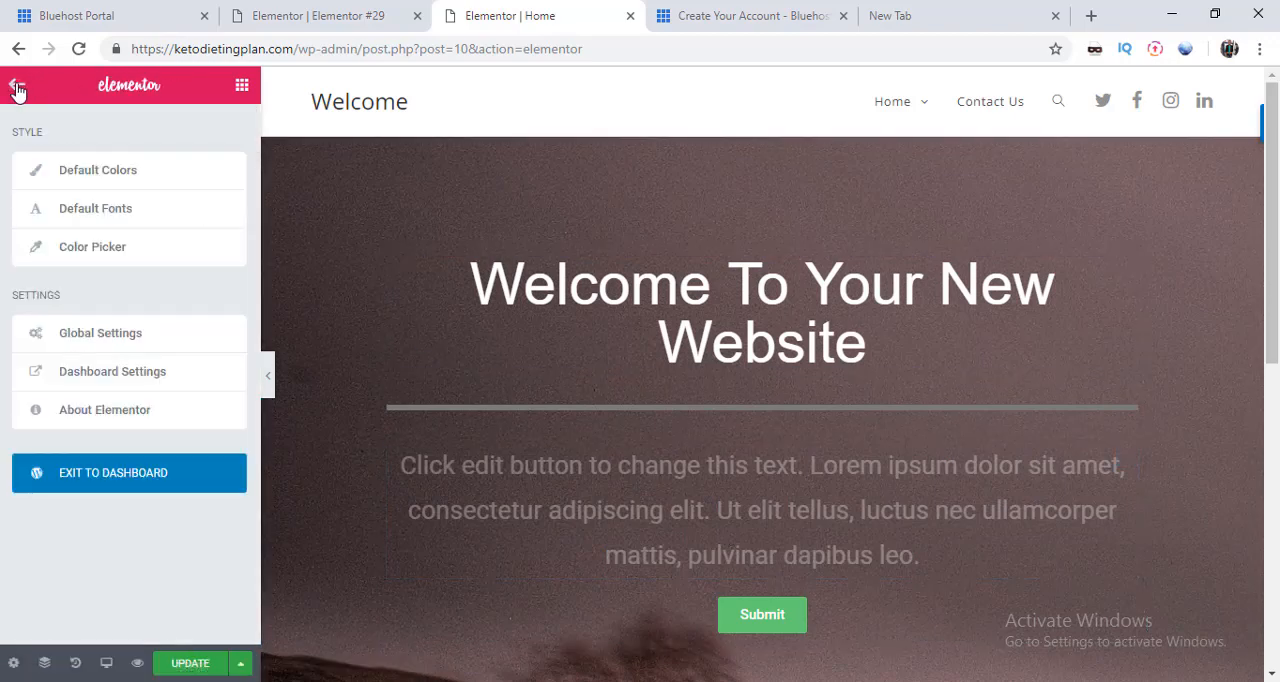
click(242, 86)
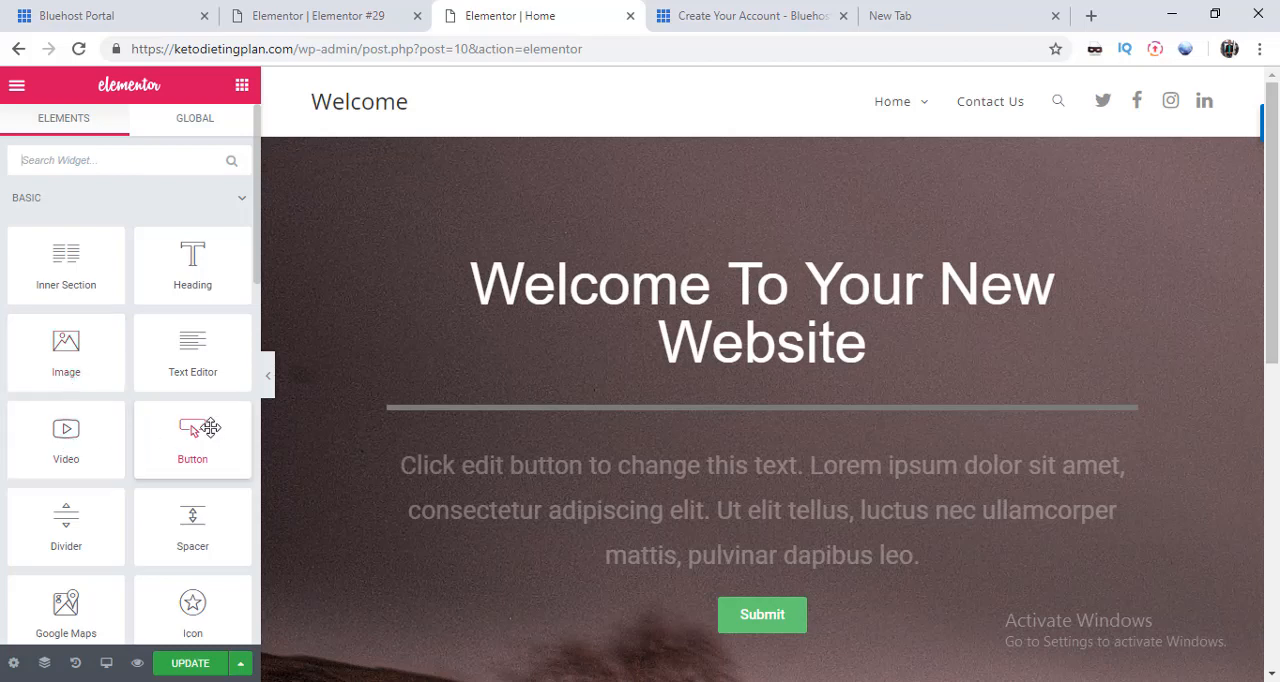
drag(197, 443, 457, 609)
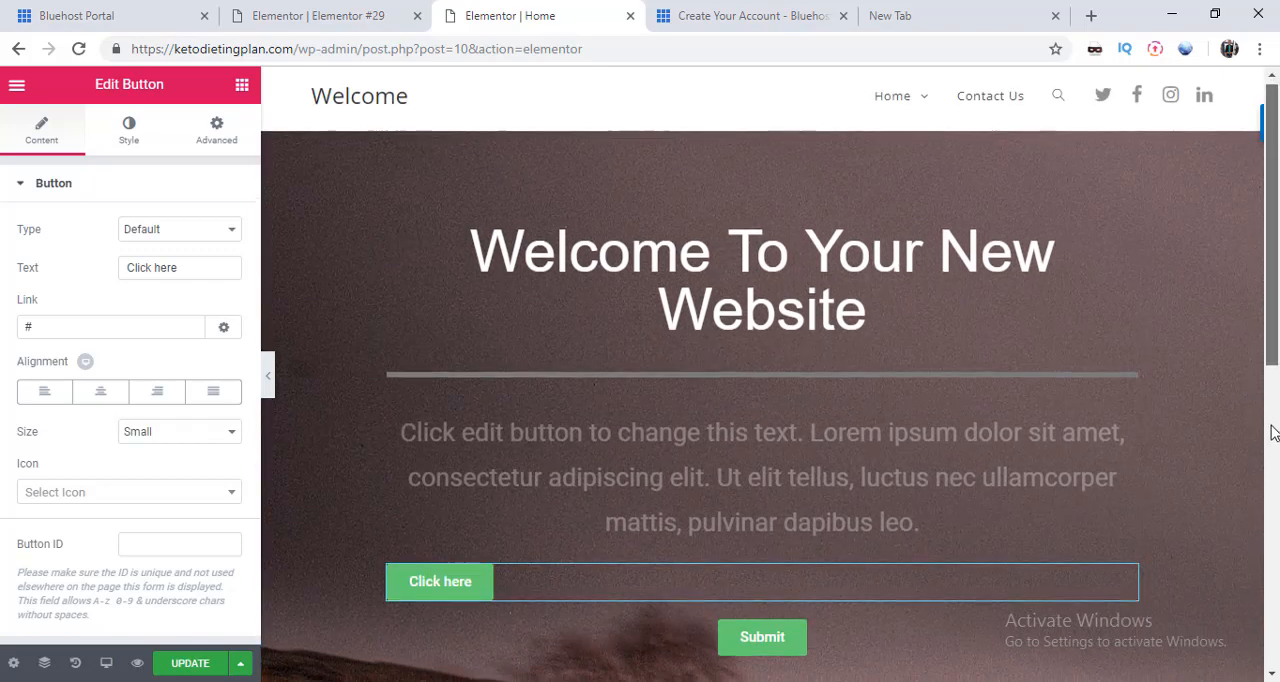
Step: Change the new button's text to "Download" and update the page
scroll(846, 402, down, 2)
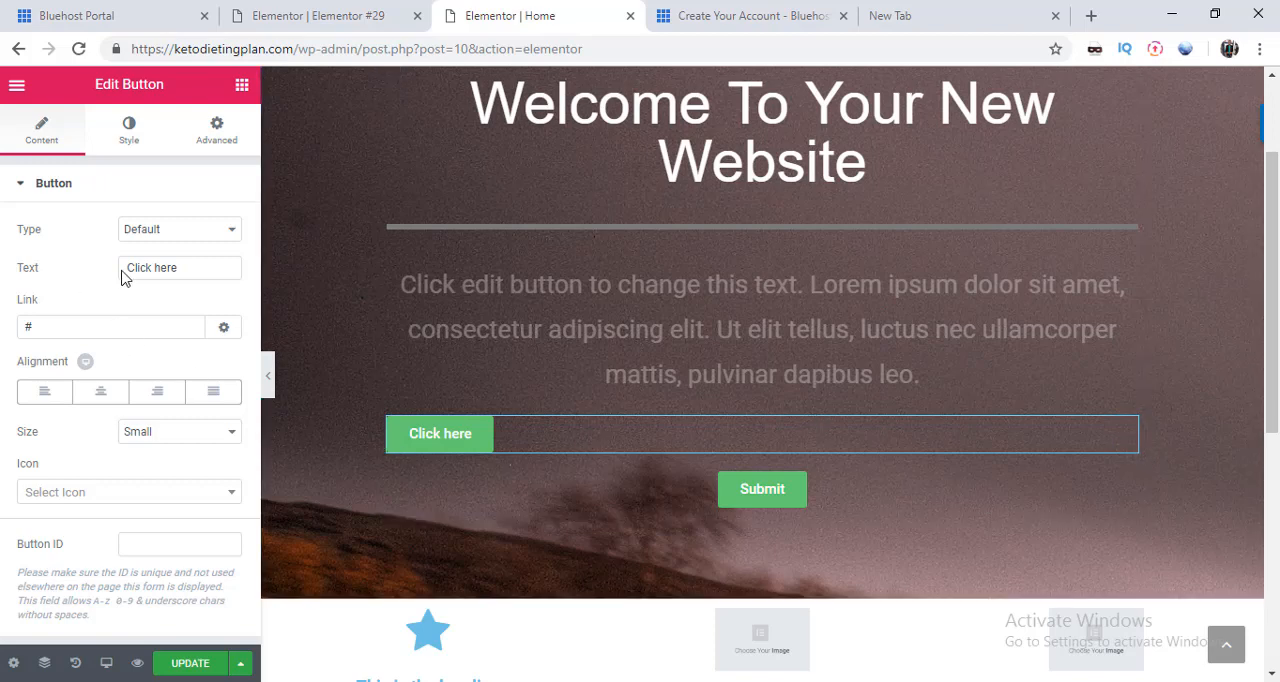
click(185, 272)
key(BackSpace)
key(BackSpace)
key(BackSpace)
key(BackSpace)
key(BackSpace)
key(BackSpace)
key(BackSpace)
key(BackSpace)
key(BackSpace)
key(BackSpace)
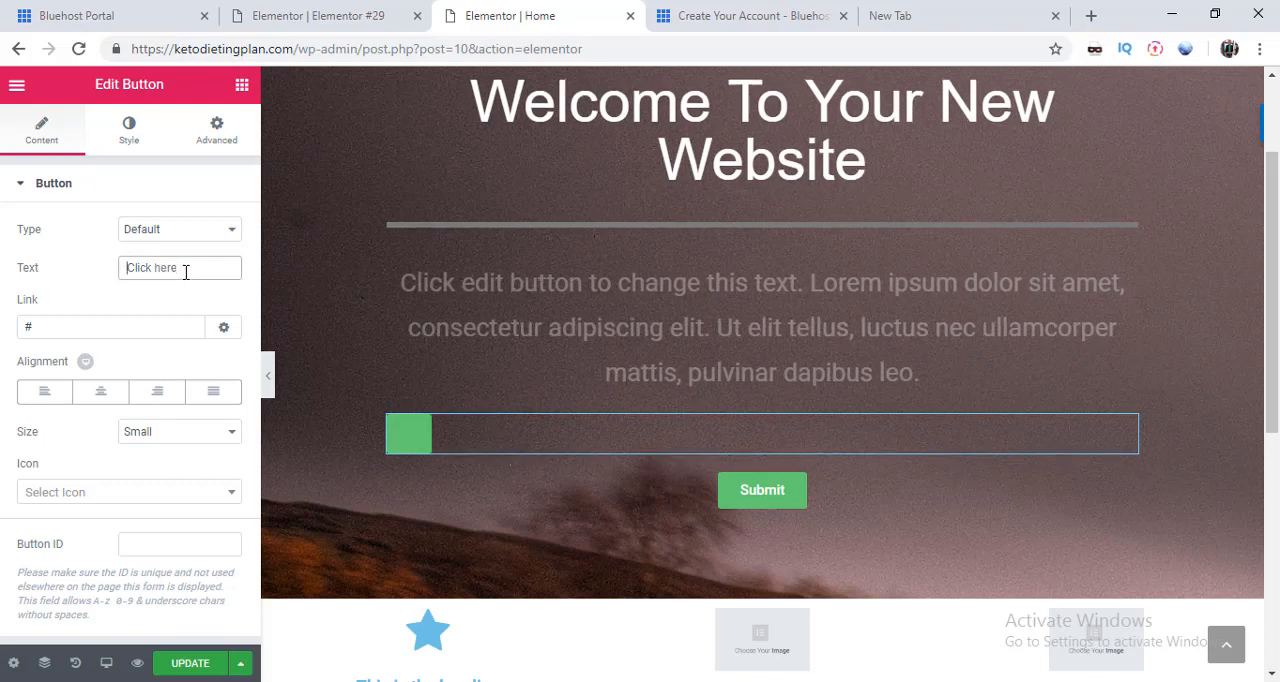
text(D)
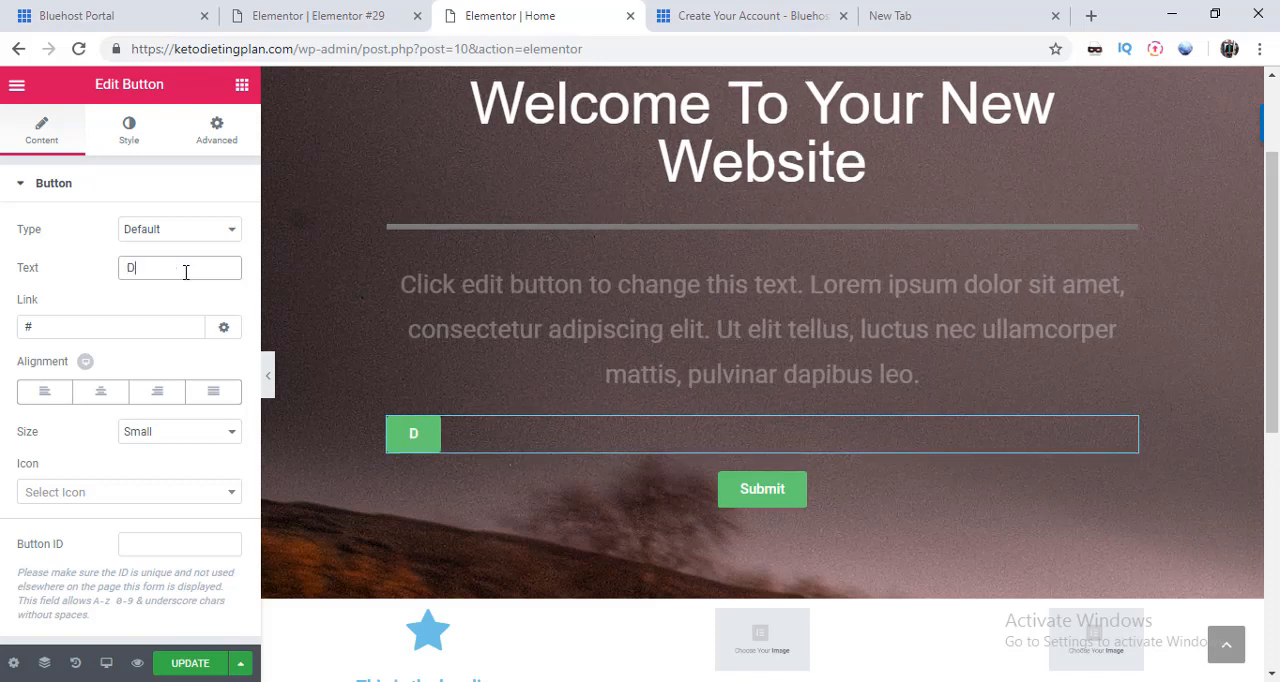
text(ownlo)
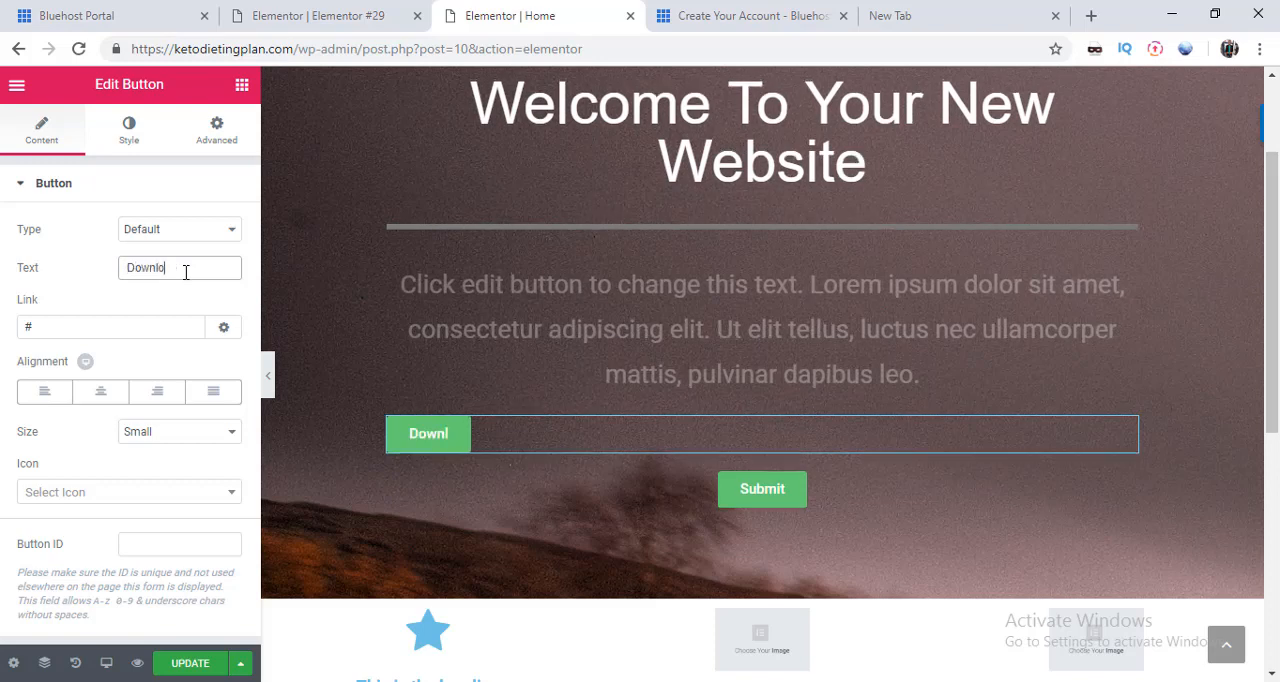
text(ad)
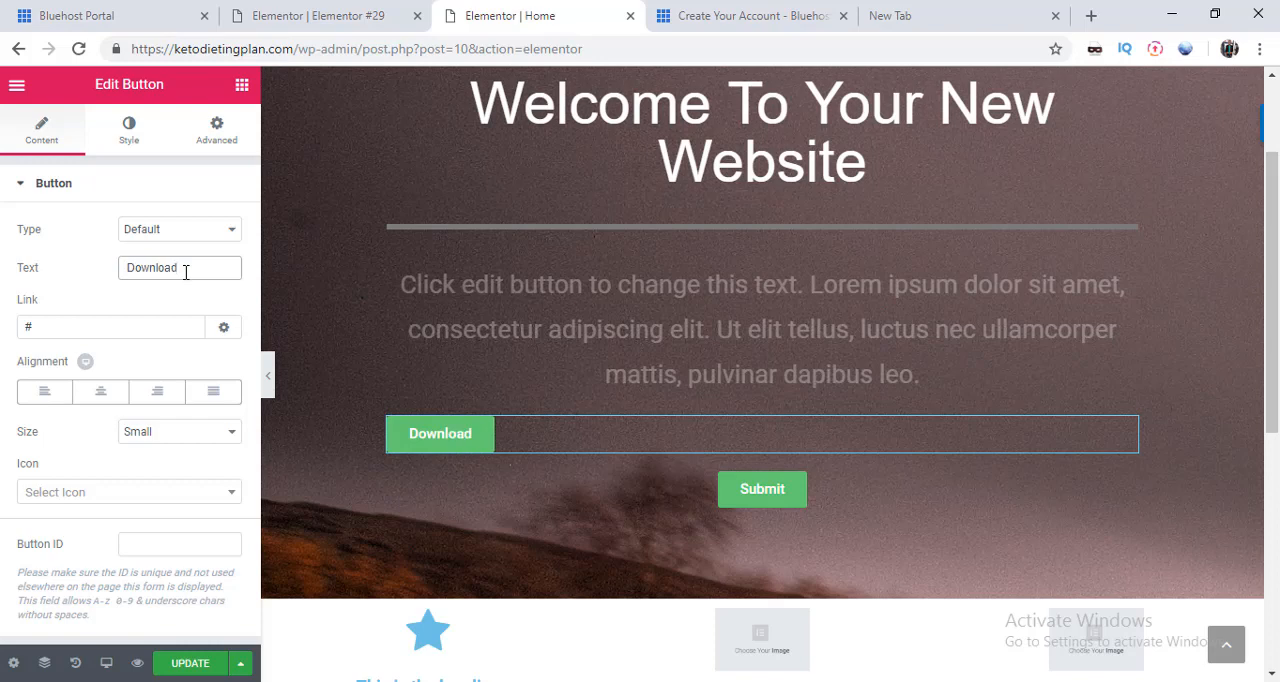
click(194, 664)
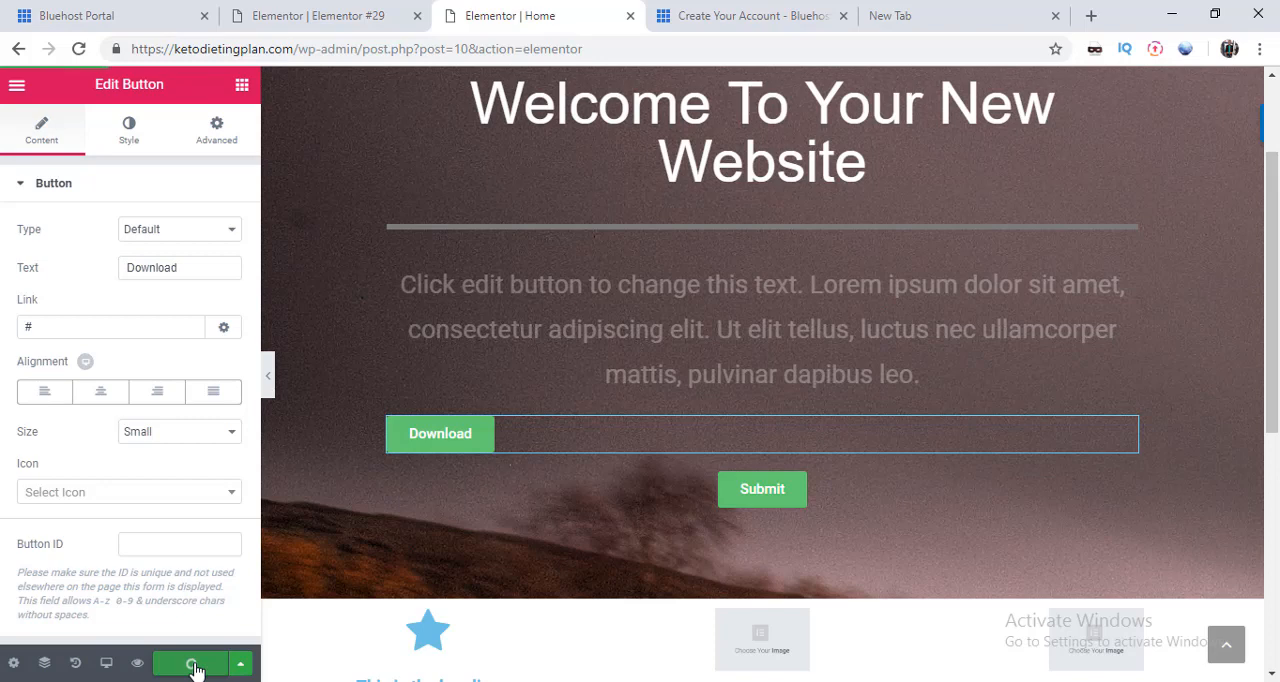
Step: Centre the Download button and set its text color to blue #063aaa
click(106, 402)
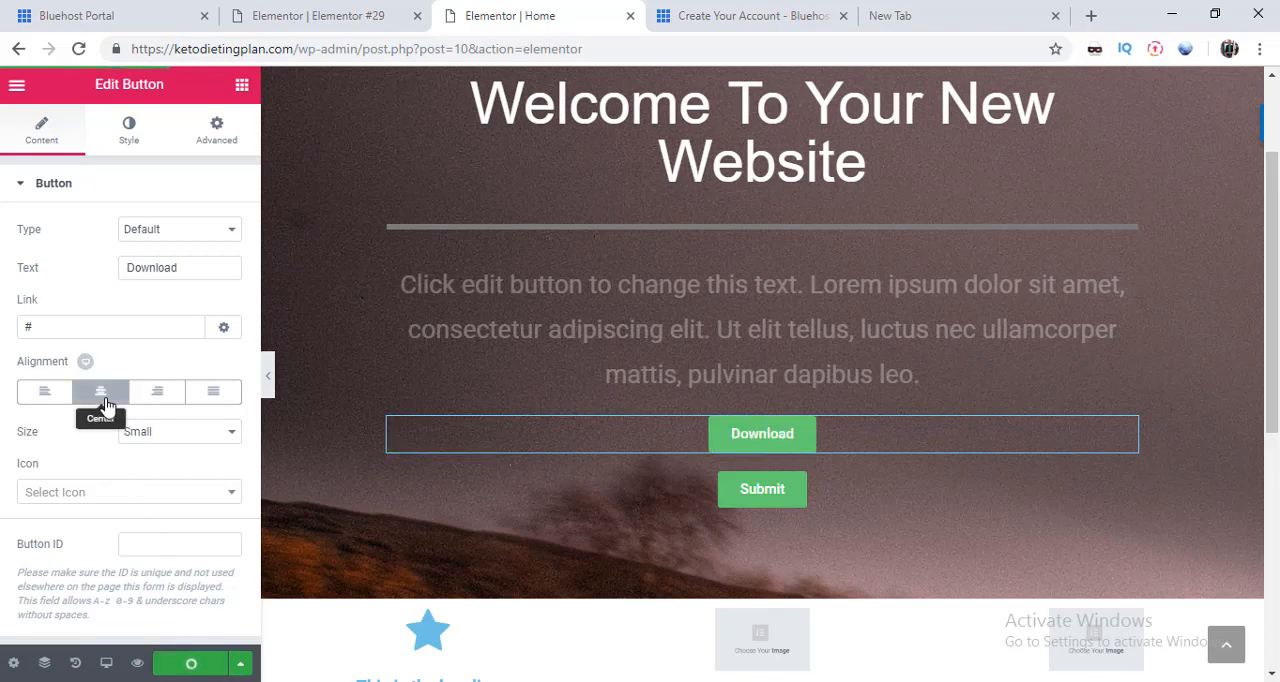
click(130, 133)
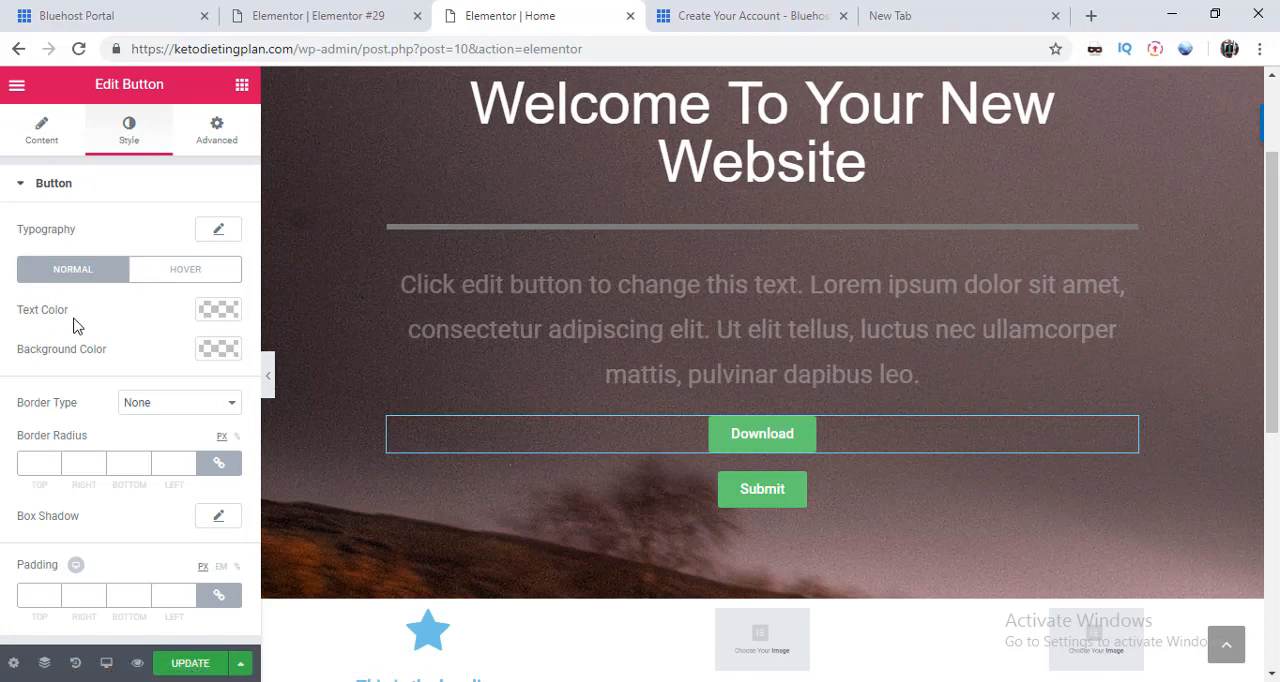
click(214, 312)
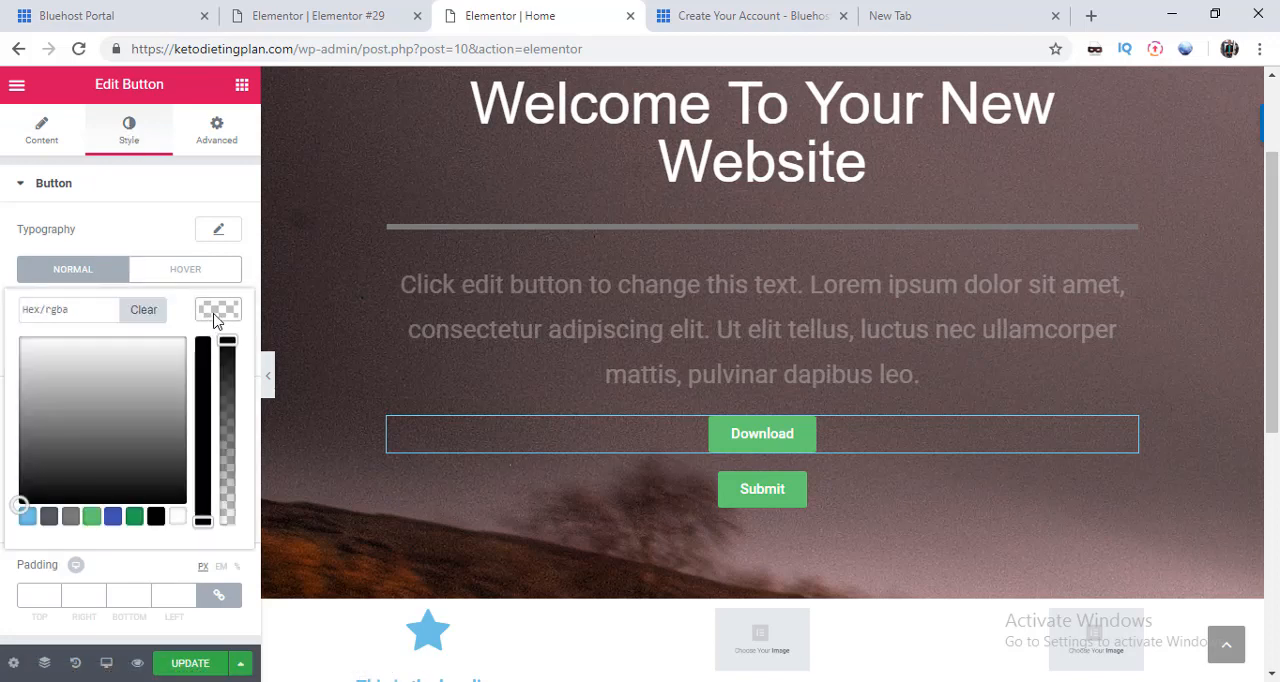
click(128, 416)
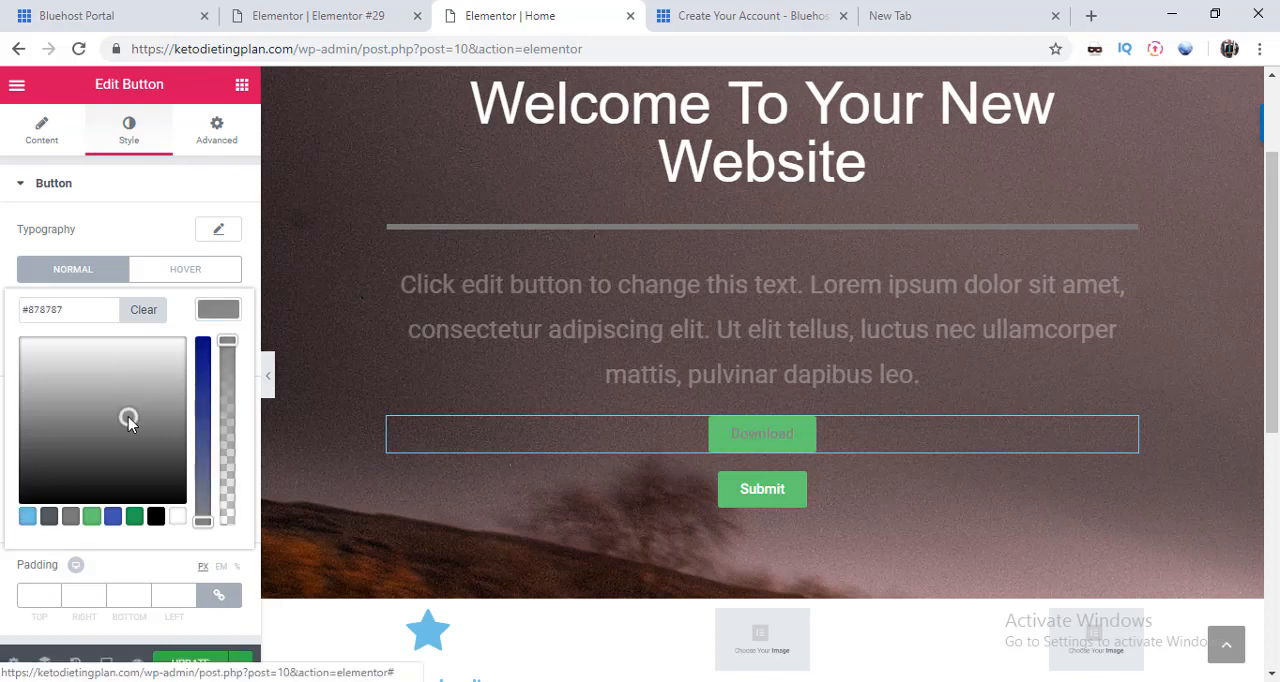
click(204, 352)
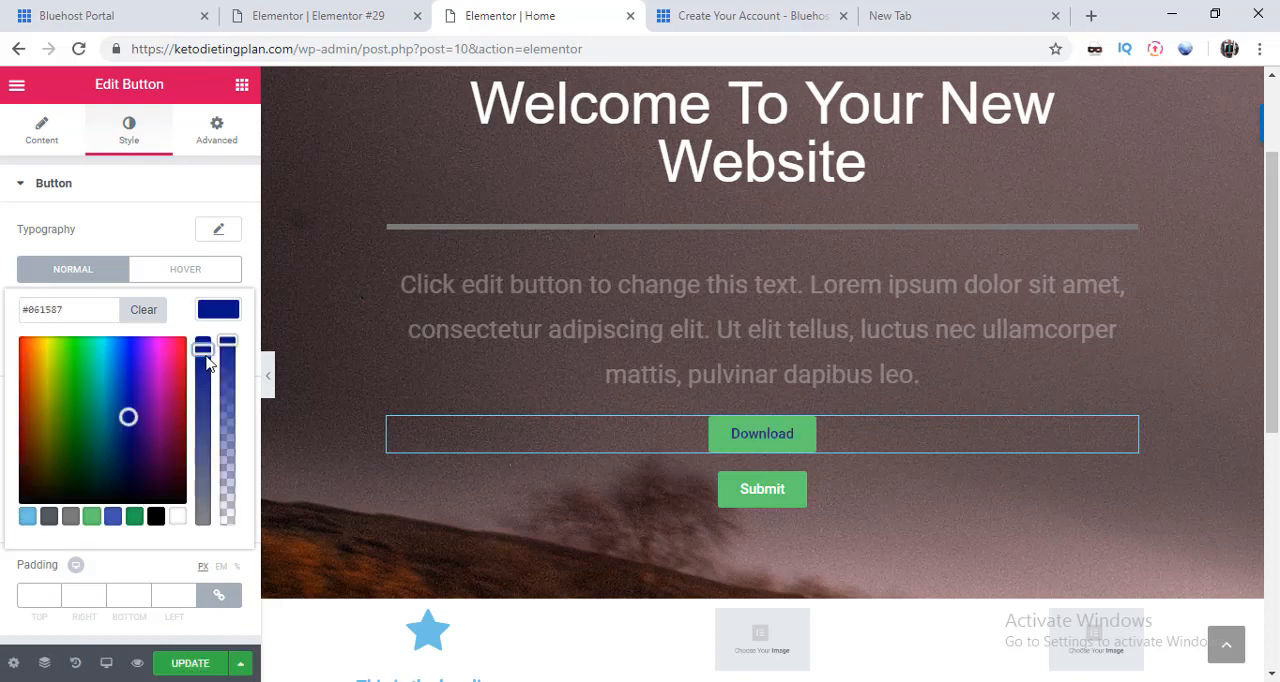
click(122, 394)
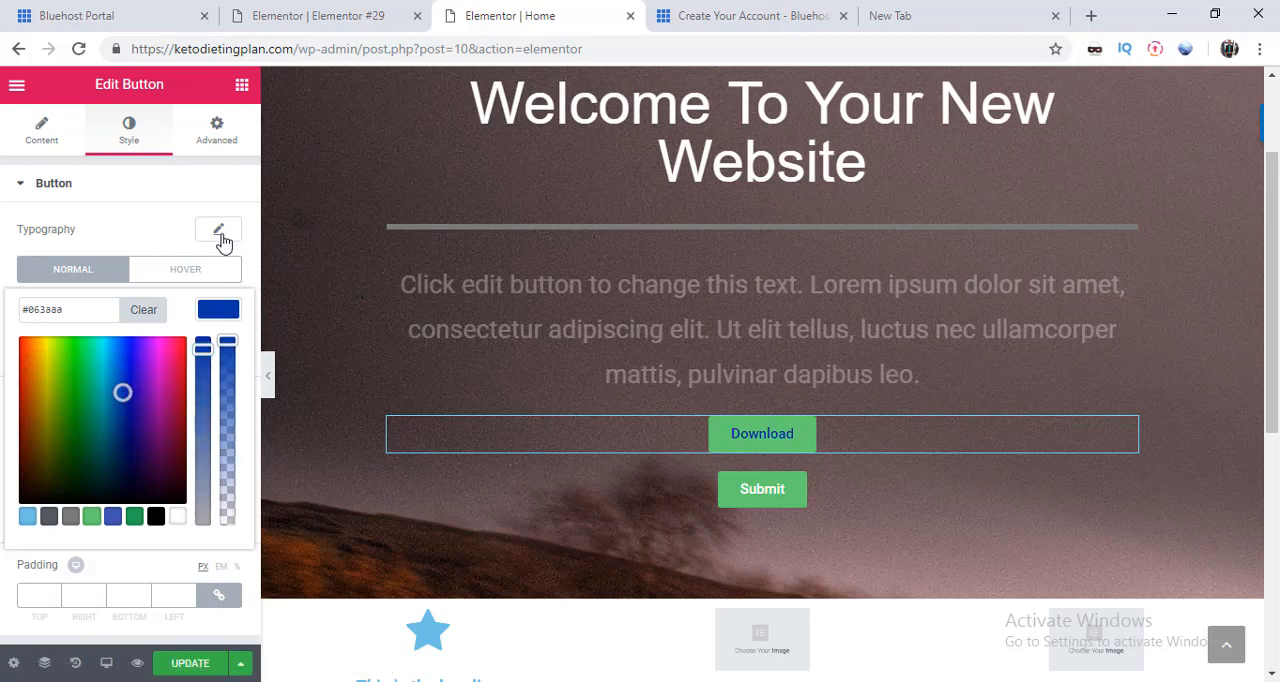
click(62, 236)
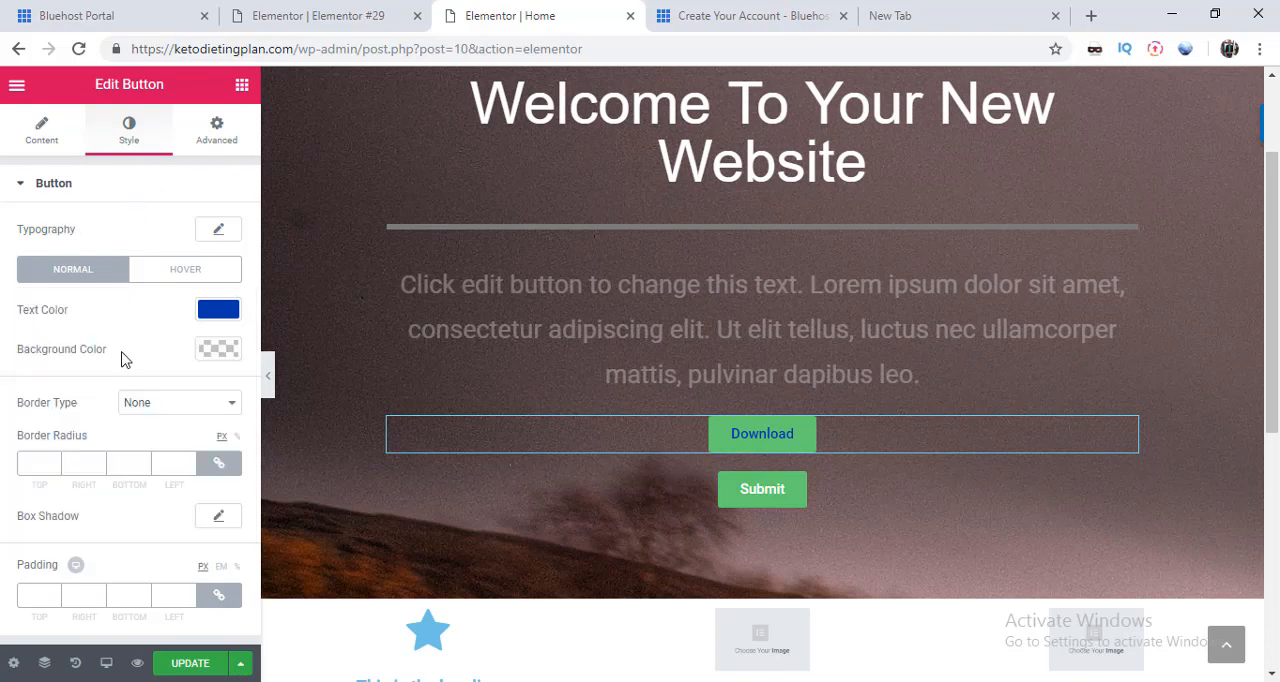
Step: Try blue, purple and pink backgrounds on the Download button and set its background color to yellow #bec926
click(216, 349)
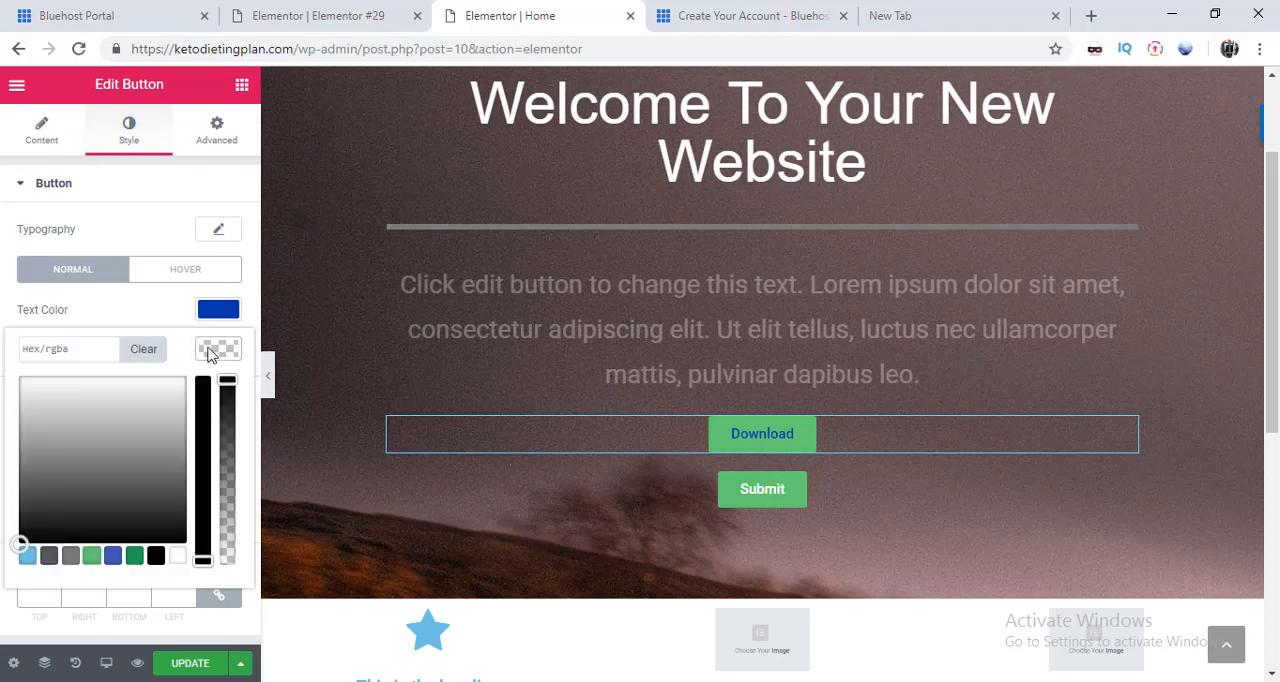
click(202, 413)
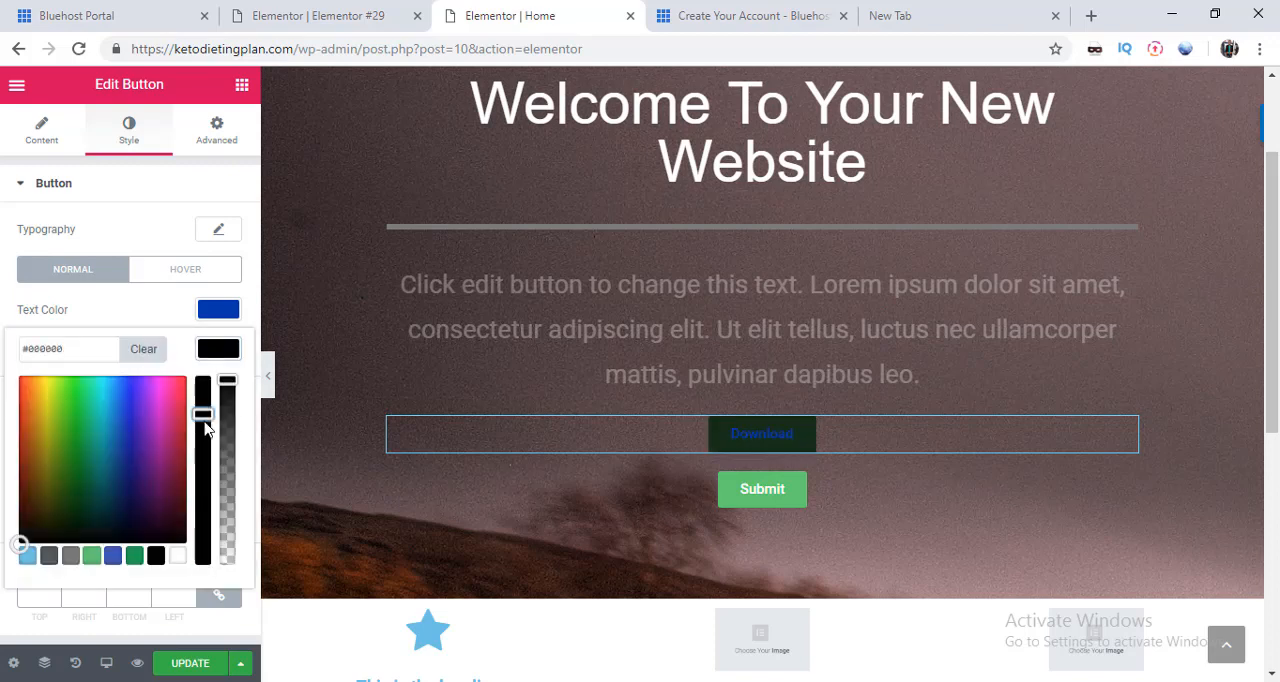
click(121, 446)
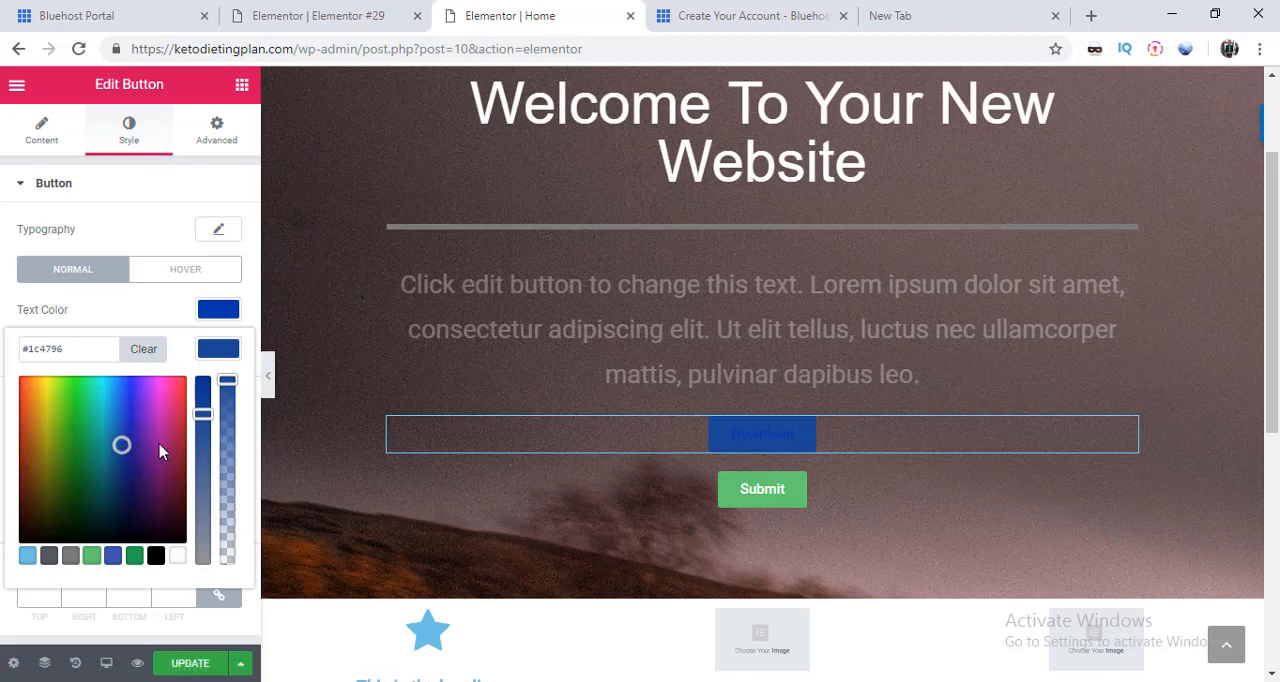
click(160, 451)
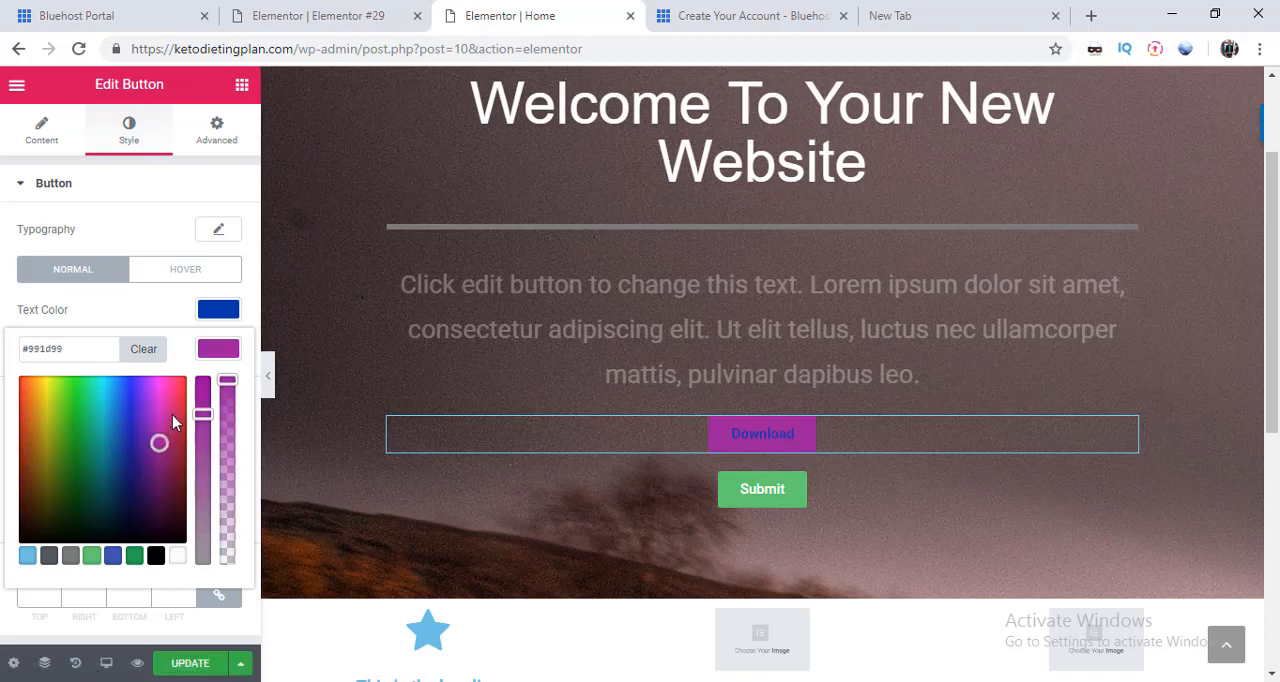
click(172, 414)
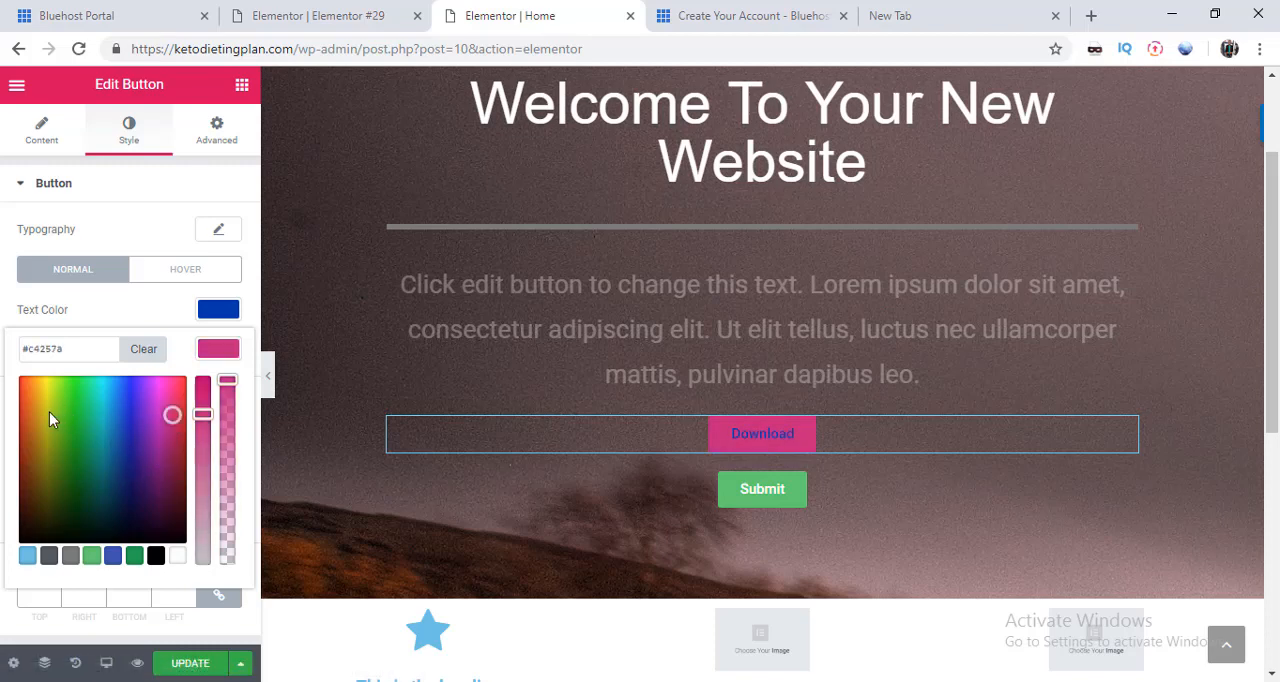
click(50, 413)
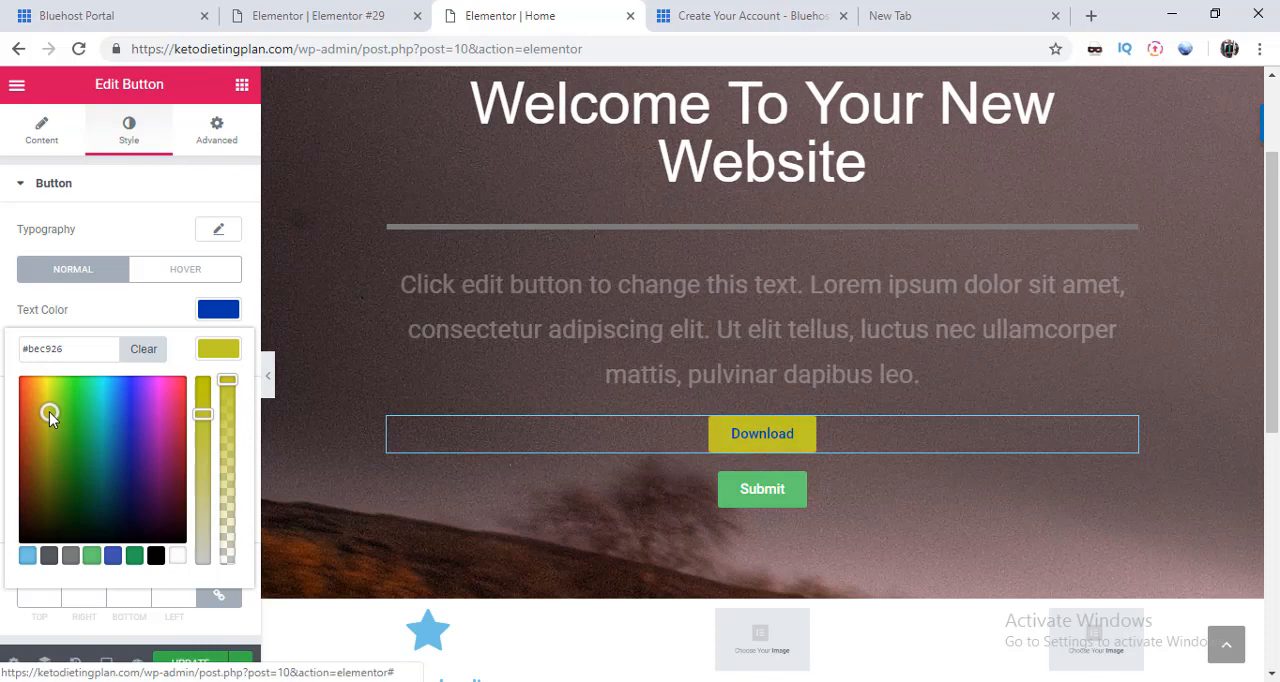